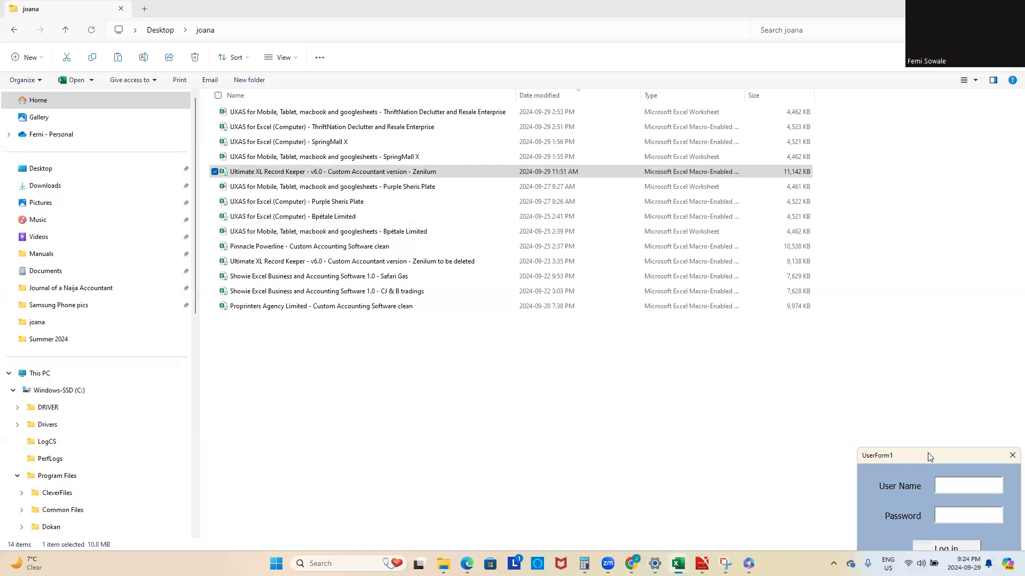
Step: Log in to the workbook by filling in the user name and the account password in the login form
drag(930, 457, 565, 206)
key(Caps_Lock)
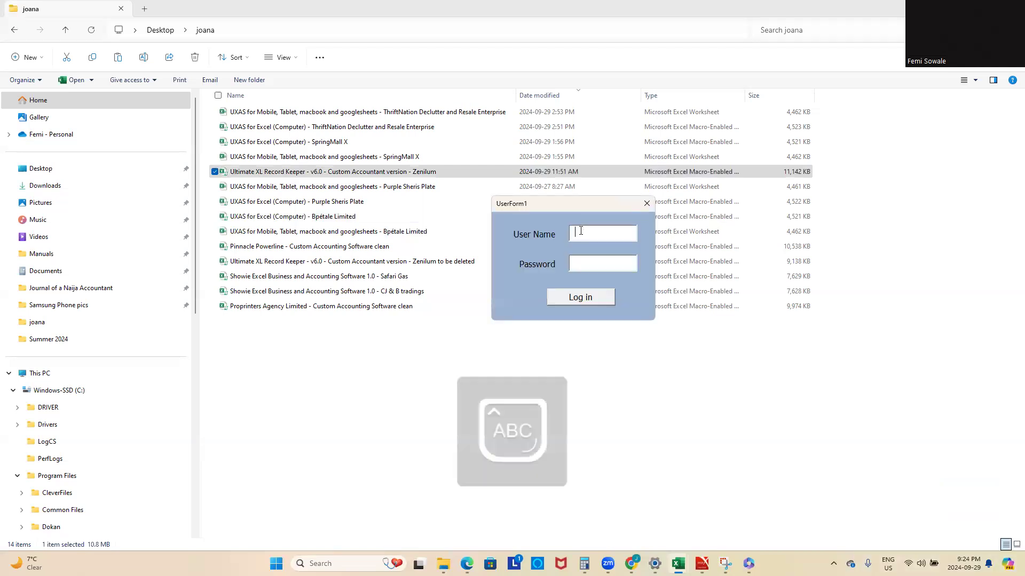
key(Caps_Lock)
text(min)
key(Caps_Lock)
text(**)
key(Caps_Lock)
click(591, 297)
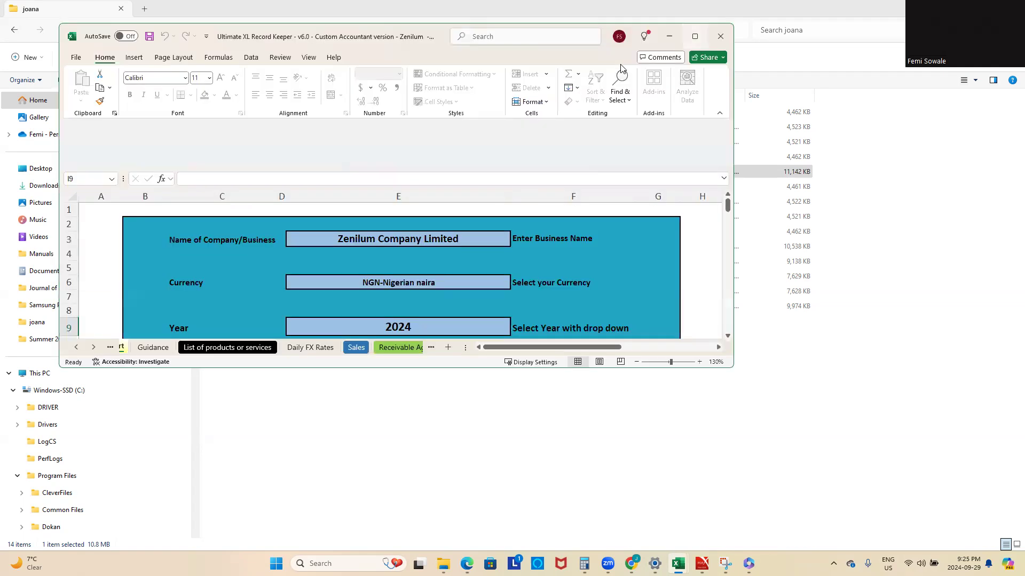
Step: Review the company name, currency and year on the Start sheet, and open the Guidance sheet
click(694, 36)
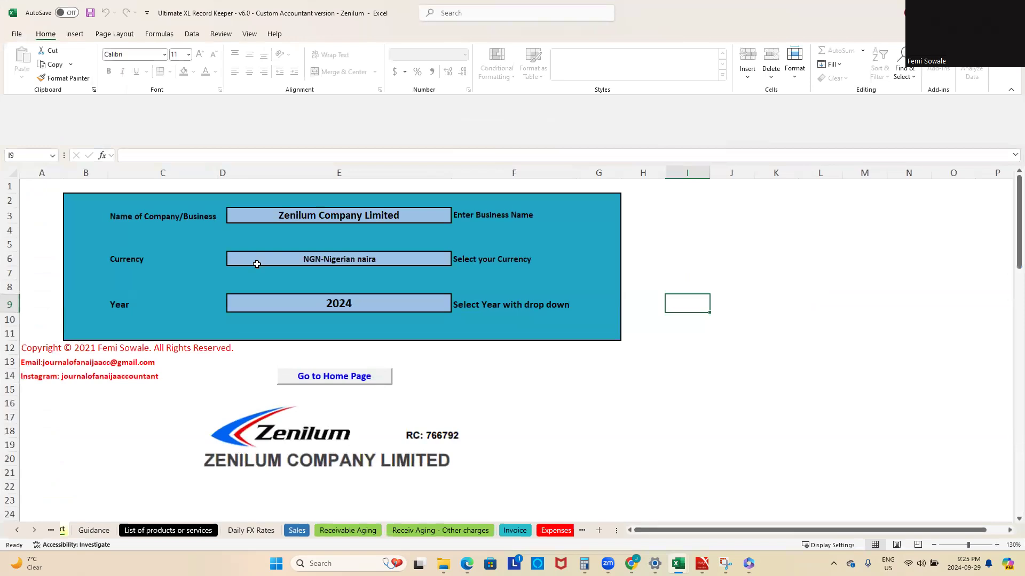
click(19, 530)
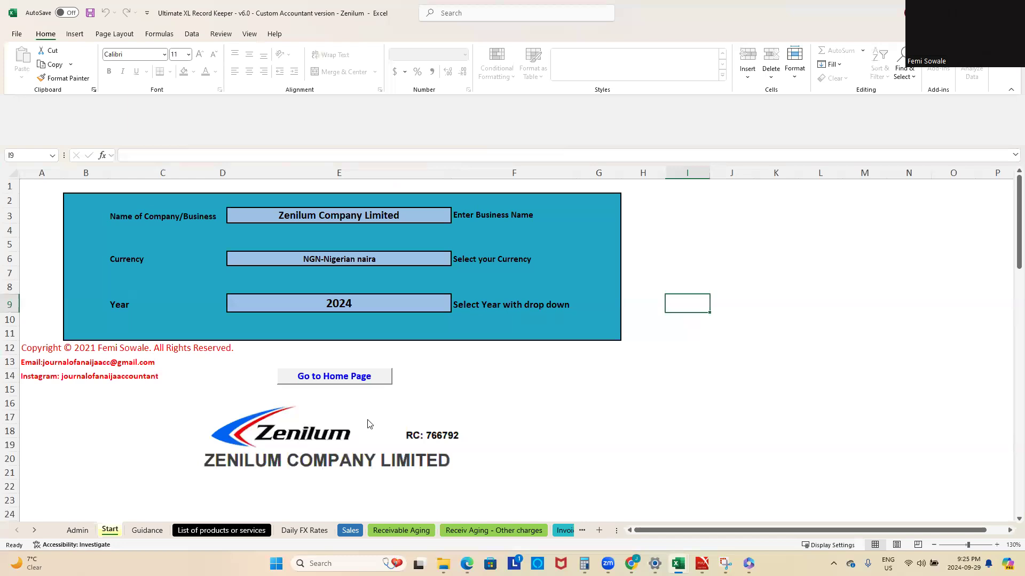
click(147, 531)
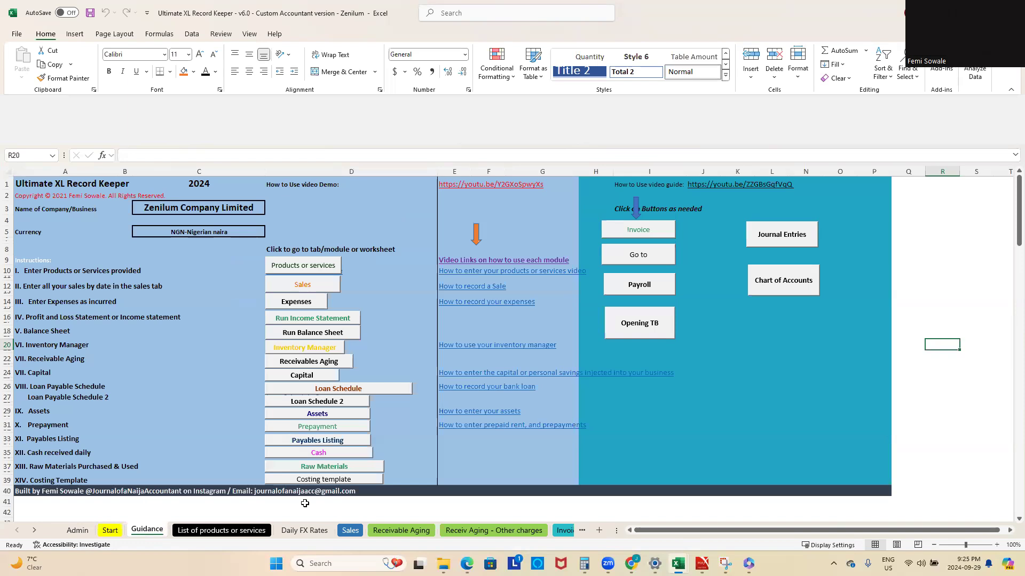
Step: Examine the dated USD and EUR exchange rates on the Daily FX Rates sheet, including where the USD list ends
click(310, 532)
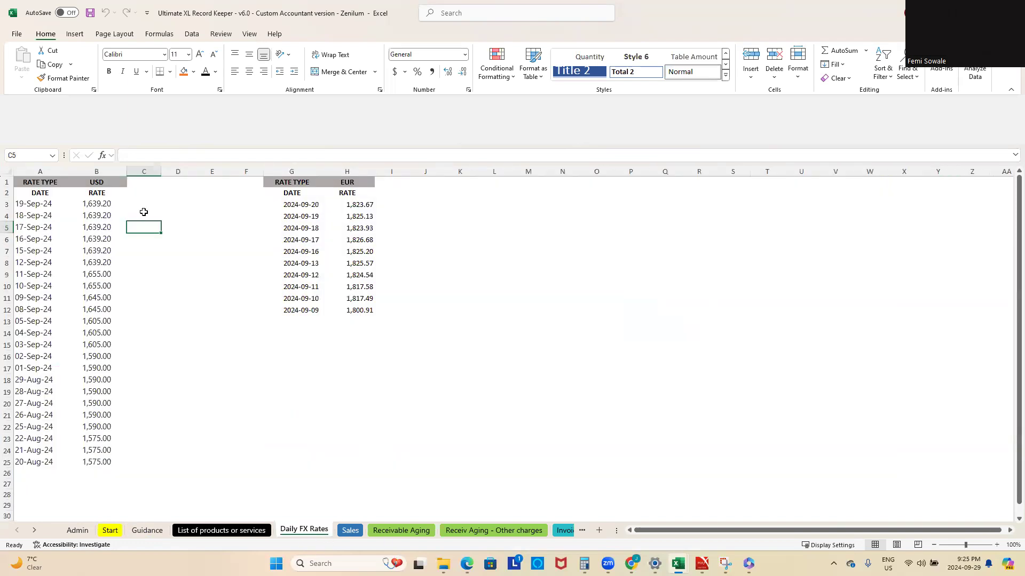
drag(31, 203, 35, 352)
scroll(66, 432, down, 4)
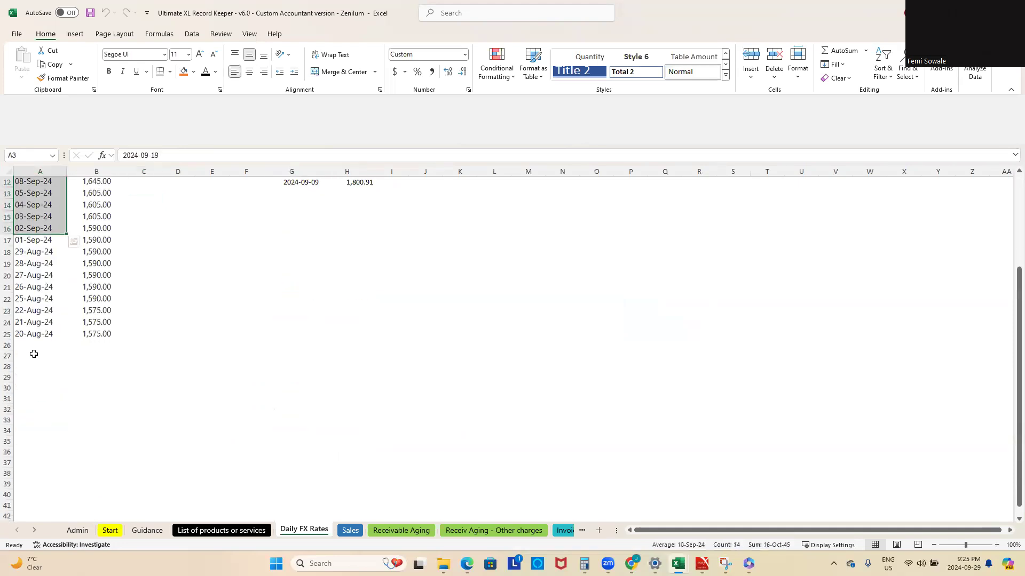
scroll(33, 470, up, 4)
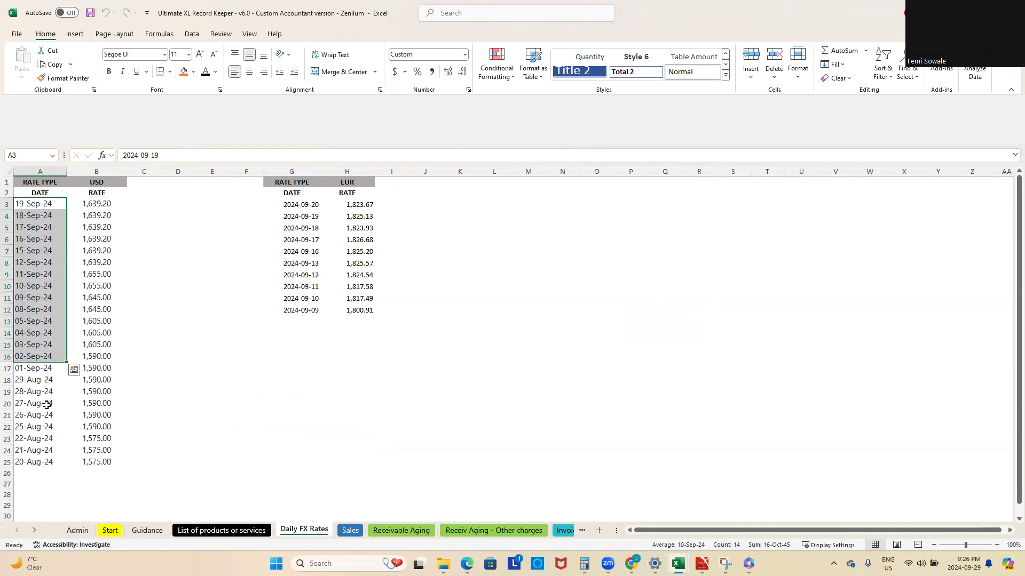
click(32, 474)
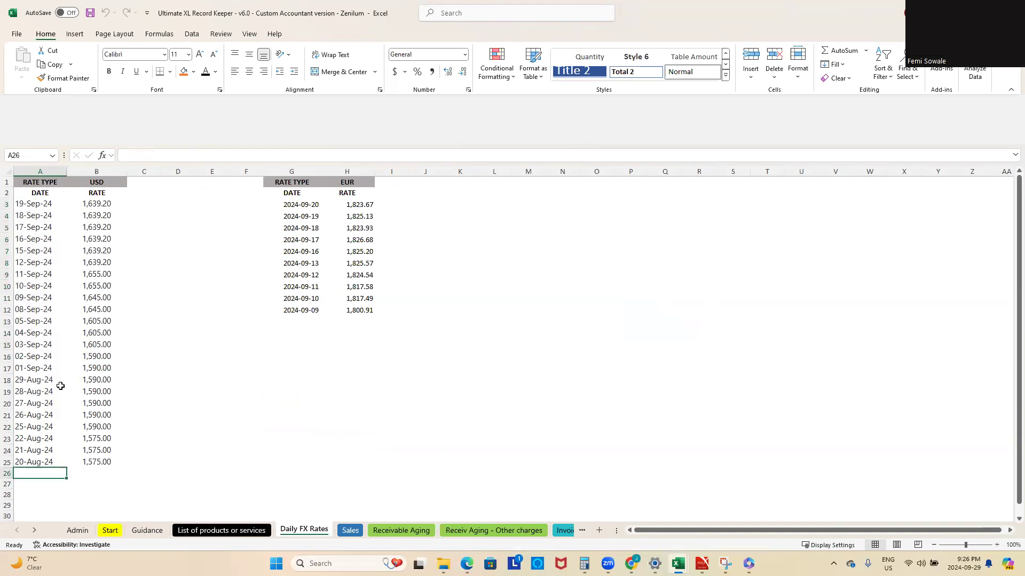
scroll(60, 384, down, 3)
scroll(42, 355, up, 3)
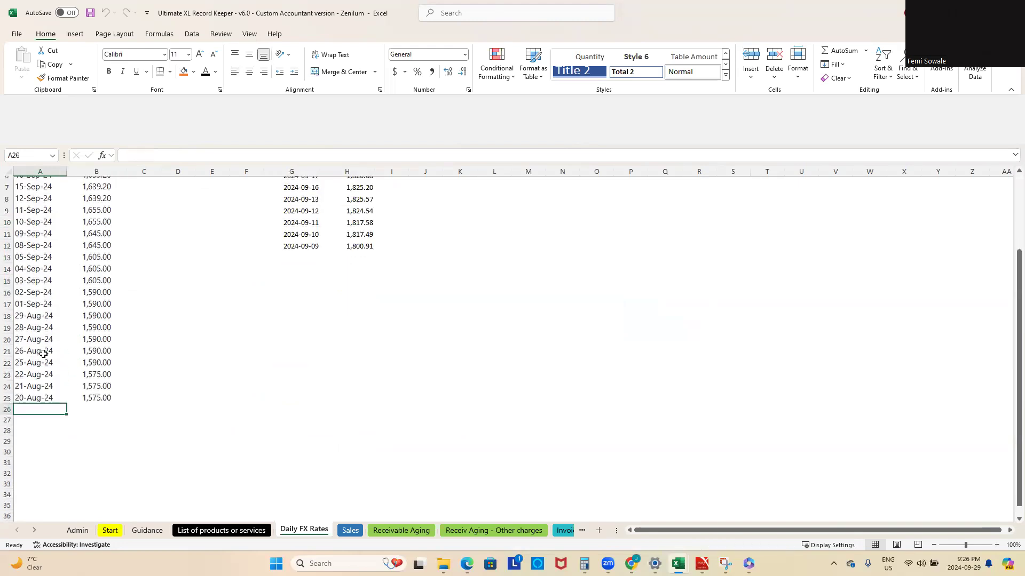
scroll(43, 354, down, 2)
scroll(43, 354, down, 2)
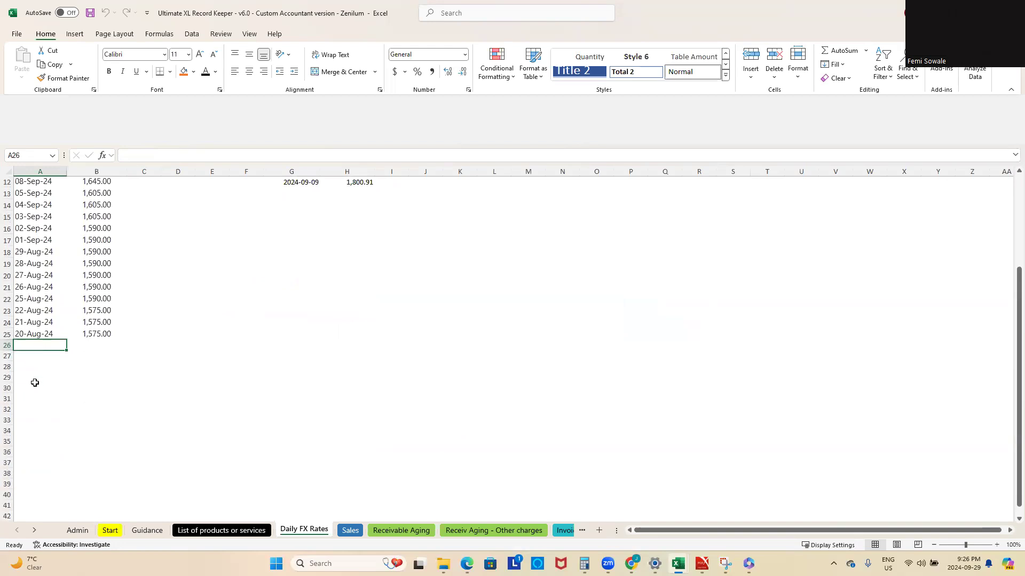
scroll(160, 416, up, 4)
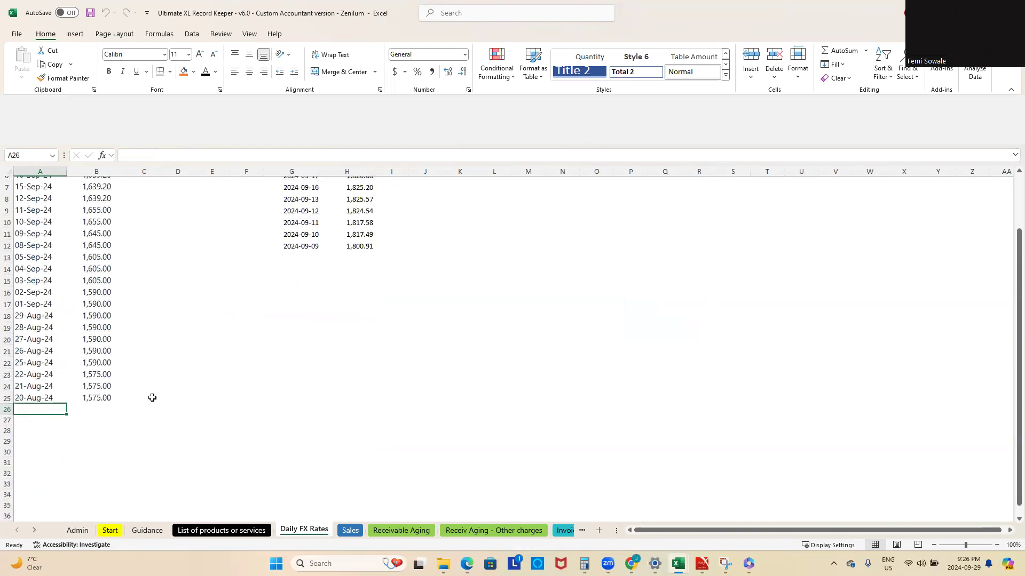
scroll(160, 373, down, 1)
scroll(197, 354, up, 1)
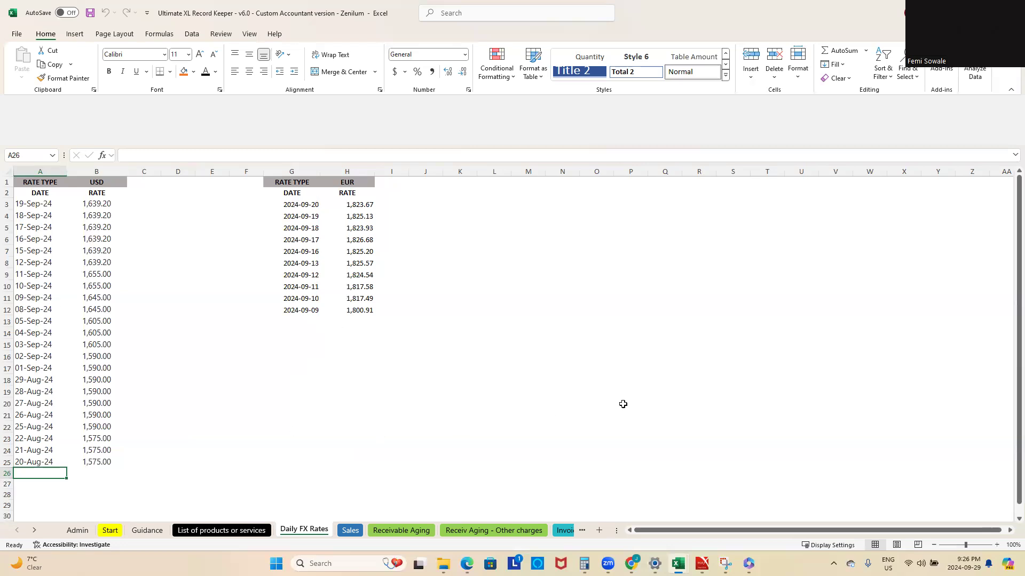
Step: Examine the Invoice sheet's layout, from the header fields through the item table with USD and NGN columns
click(35, 532)
click(34, 530)
click(34, 530)
click(34, 530)
click(34, 530)
click(35, 529)
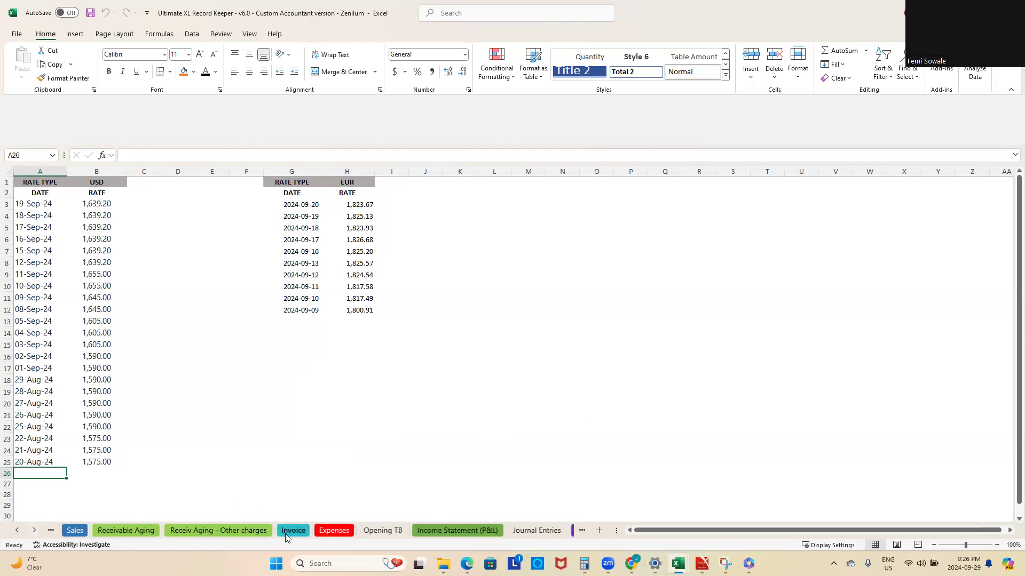
click(291, 530)
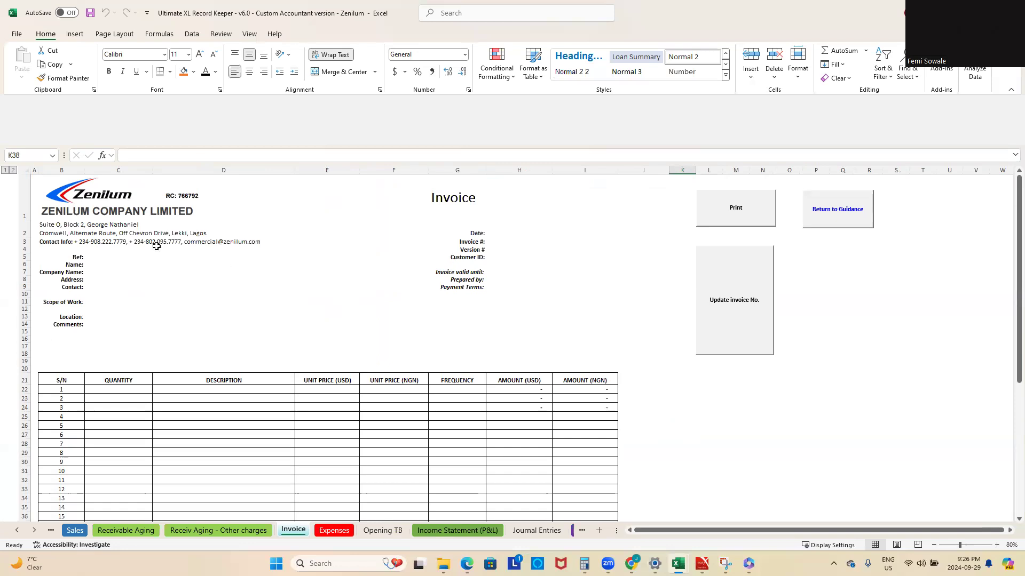
scroll(460, 321, down, 6)
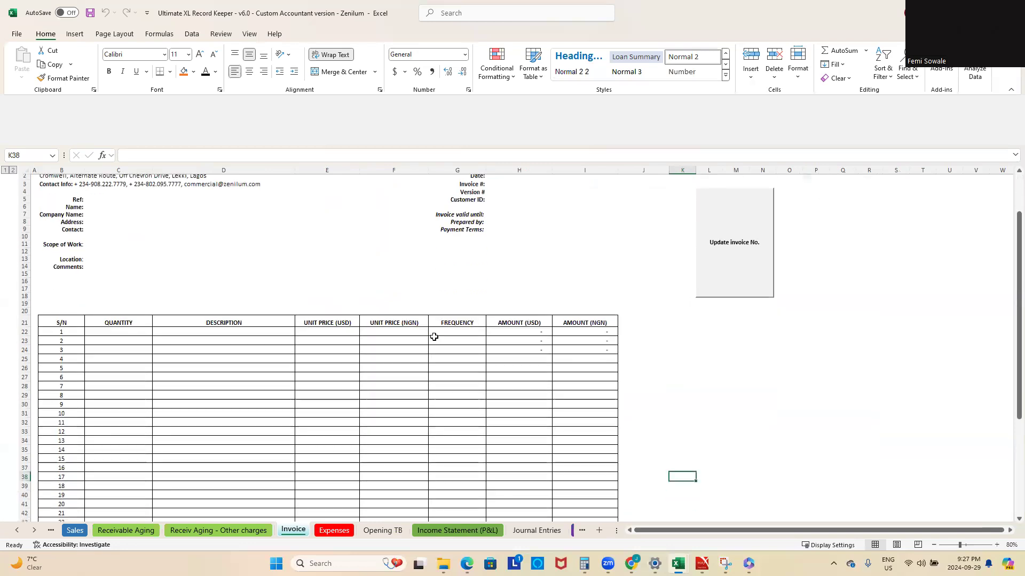
scroll(329, 347, down, 6)
scroll(328, 348, up, 12)
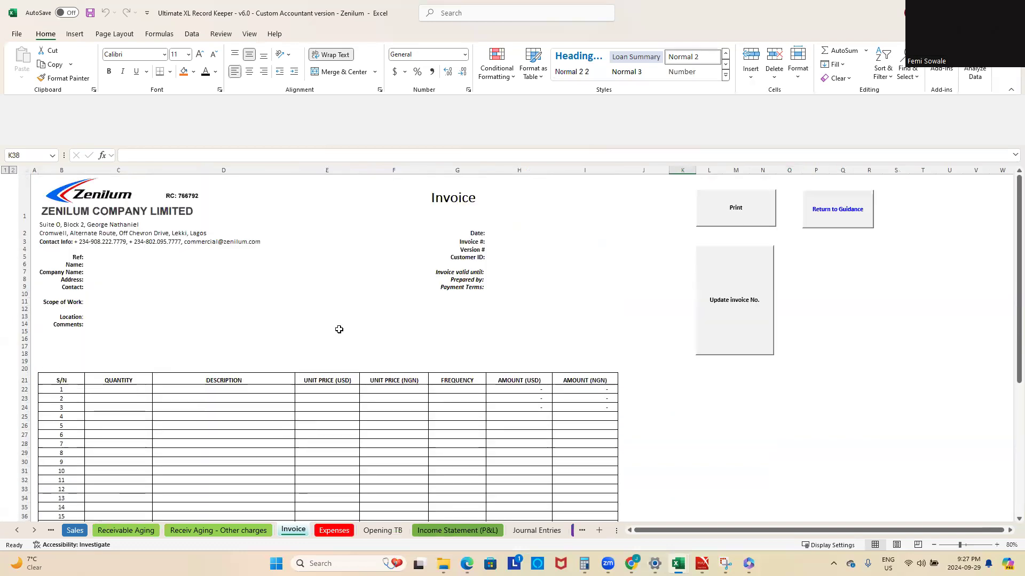
scroll(362, 344, down, 4)
scroll(361, 345, up, 4)
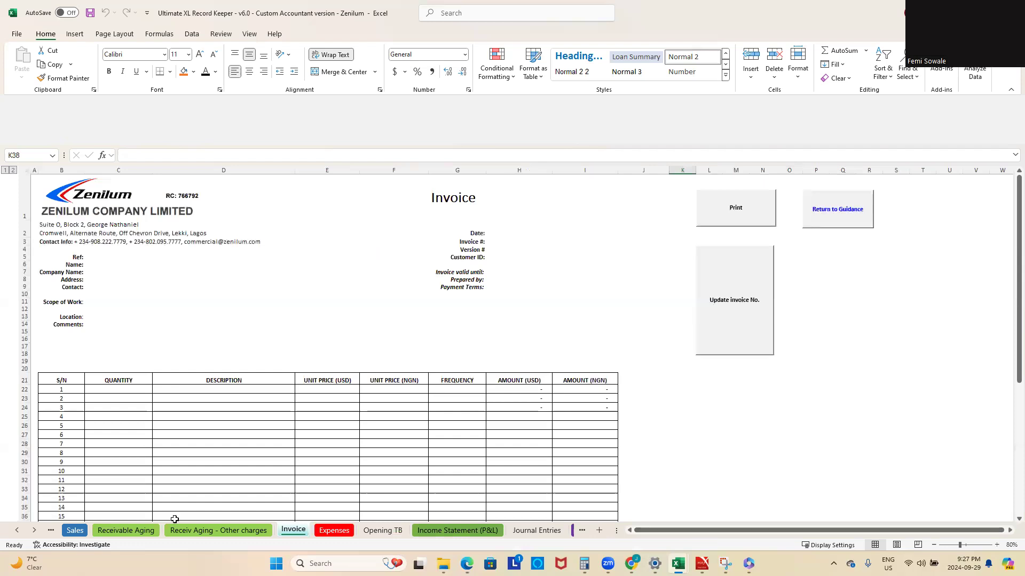
Step: Open the Sales sheet and inspect the date, customer name, currency and product entries of the existing sales
click(17, 532)
click(17, 532)
click(18, 532)
click(18, 532)
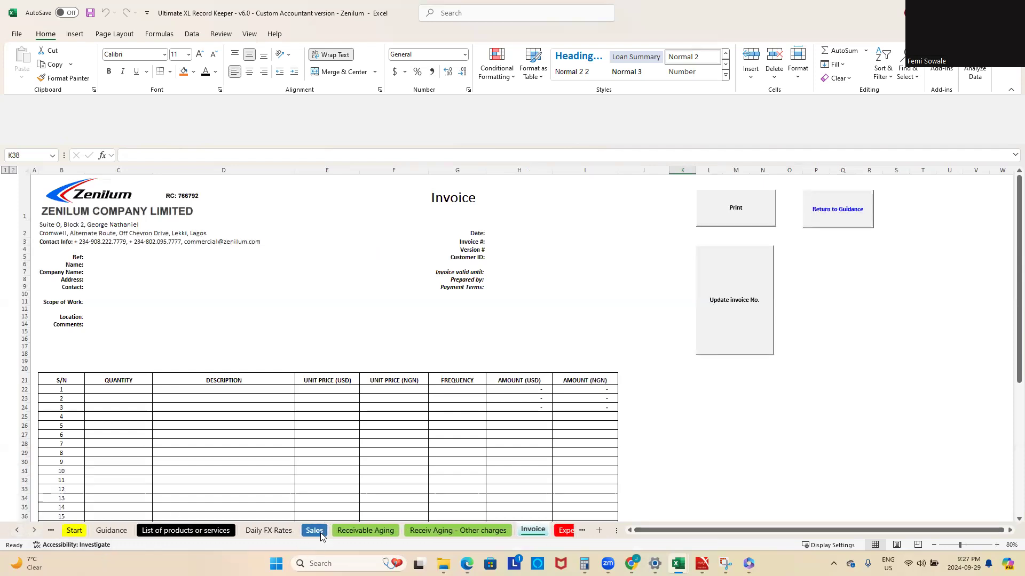
click(320, 533)
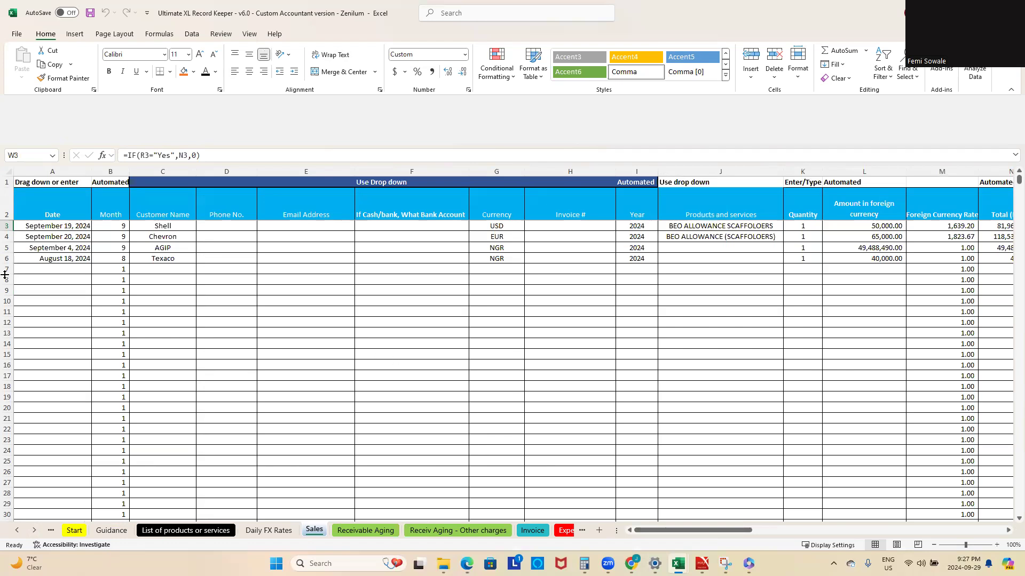
click(277, 324)
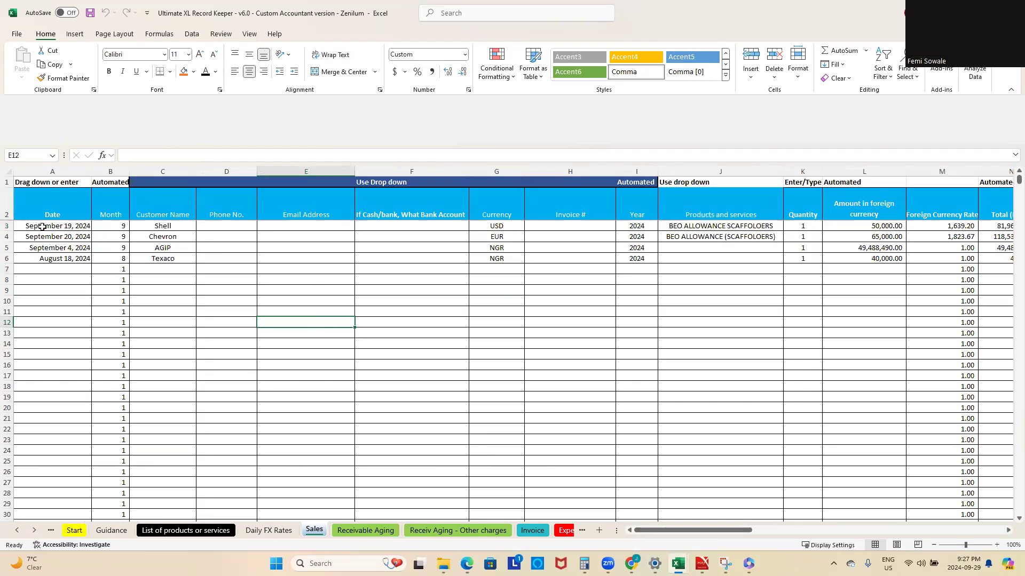
click(65, 169)
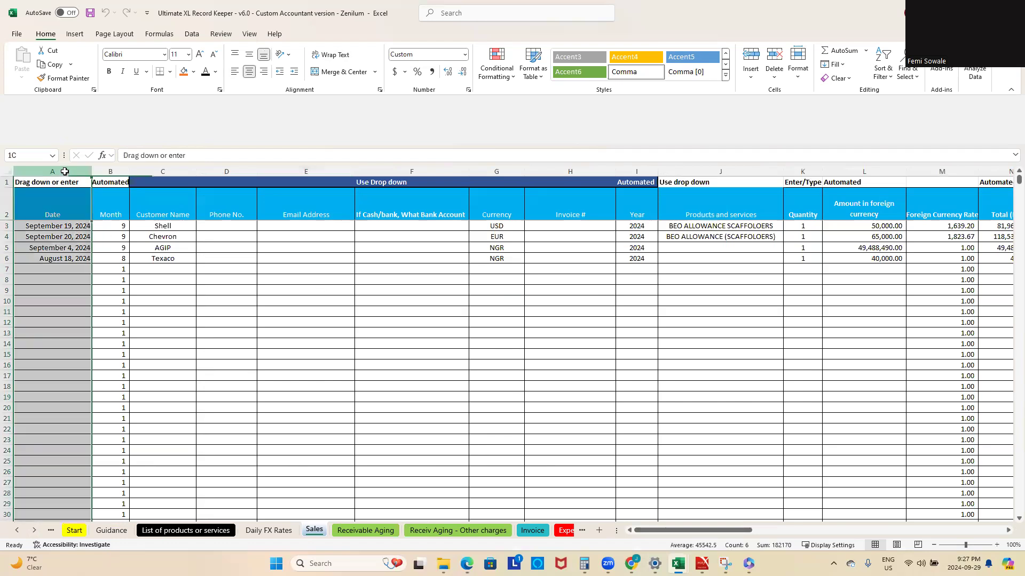
click(231, 288)
click(162, 224)
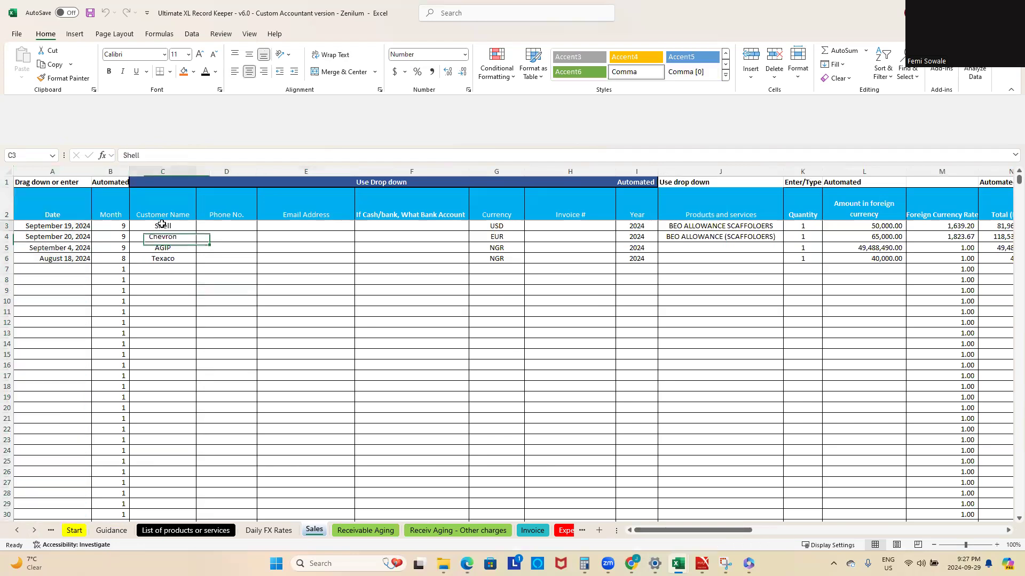
click(502, 225)
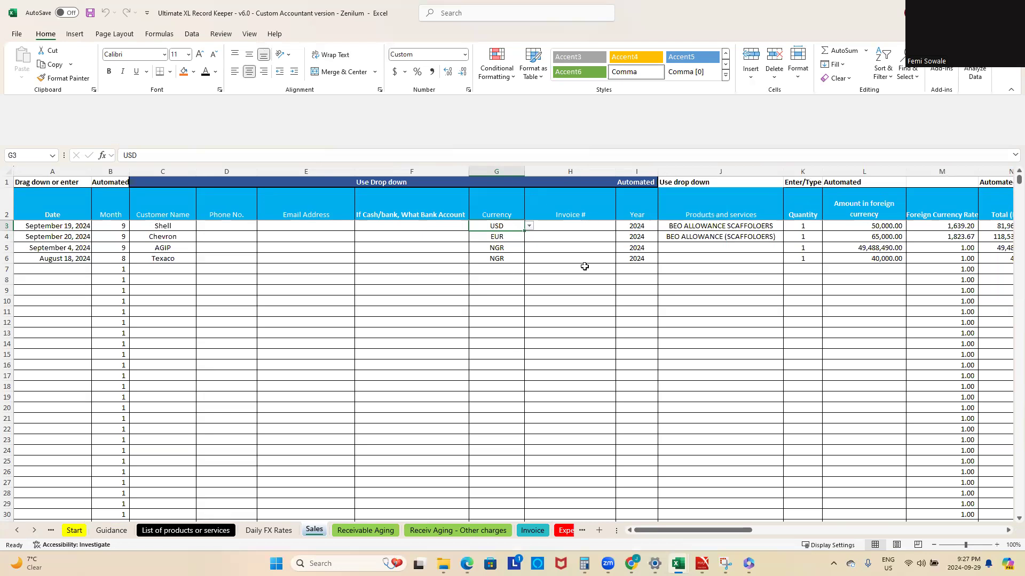
click(720, 227)
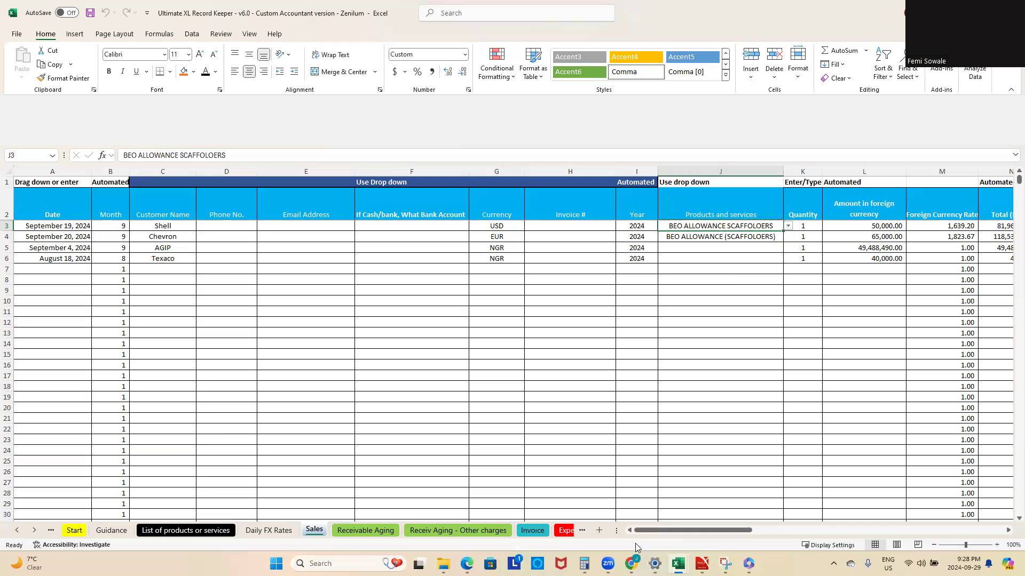
Step: Inspect the quantity, currency, foreign amount and foreign currency rate cells of the Sales sheet, including the rate formula in M11
drag(690, 532, 710, 524)
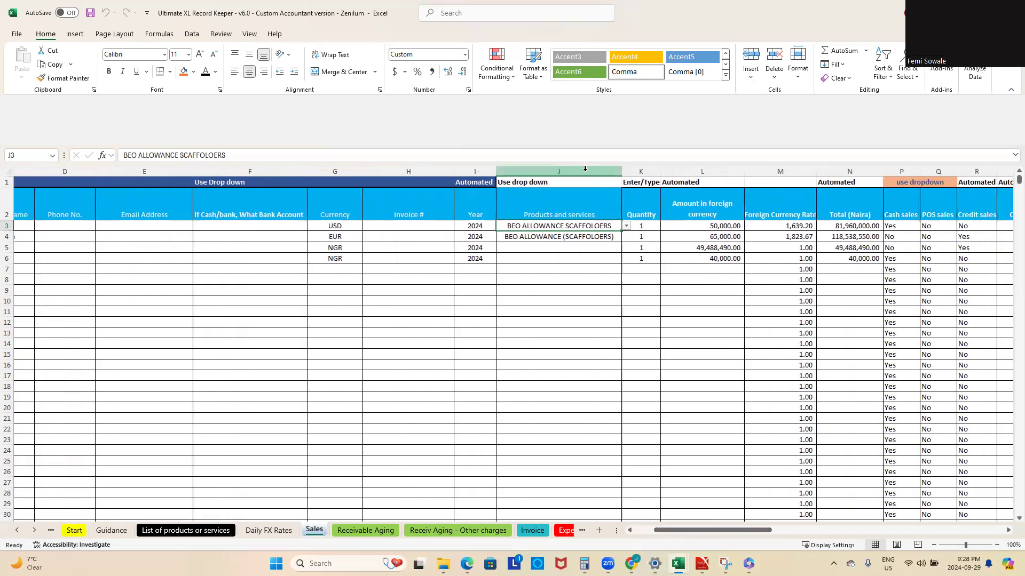
drag(650, 225, 645, 271)
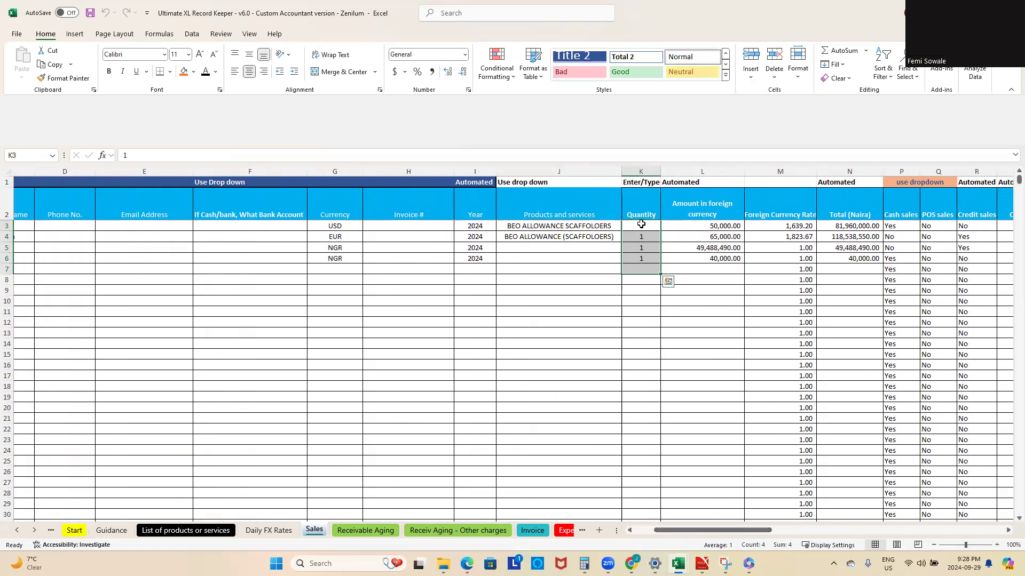
click(640, 224)
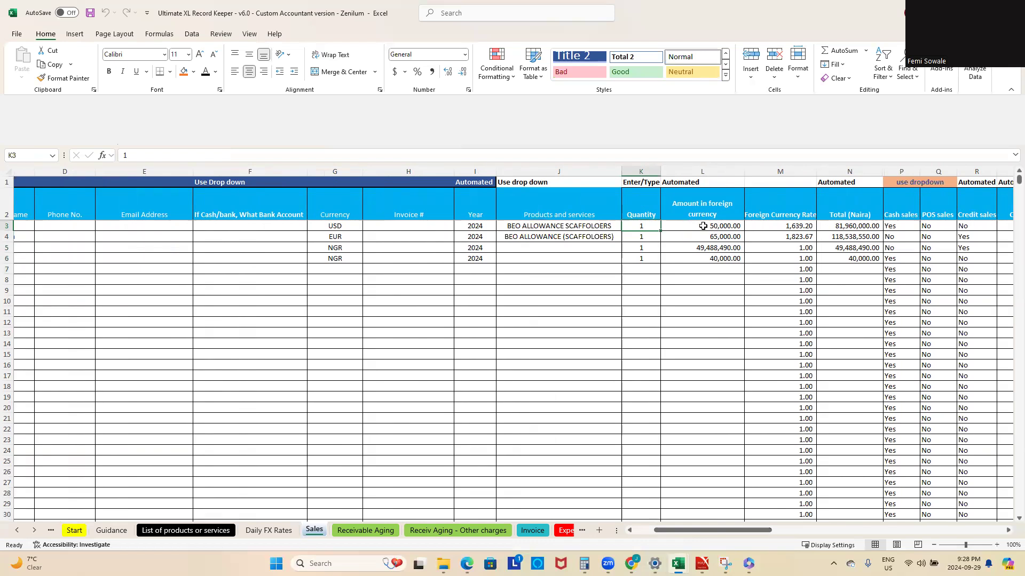
click(343, 227)
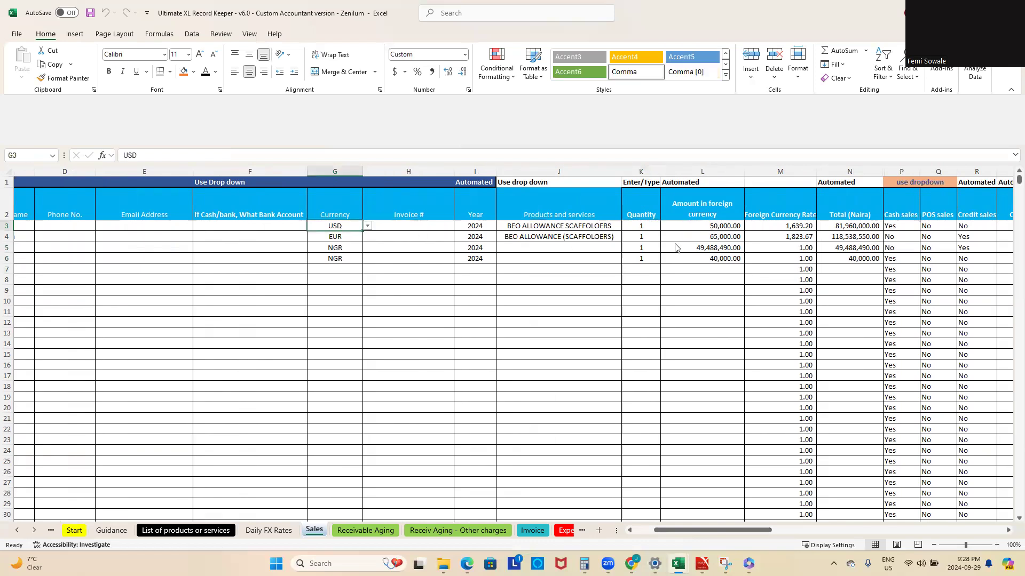
click(725, 228)
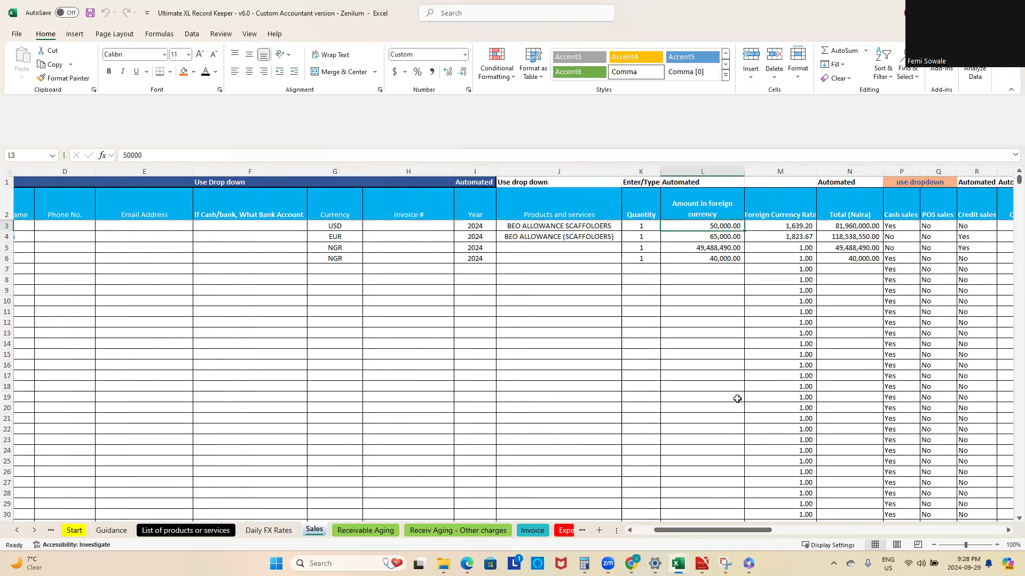
click(799, 226)
click(768, 312)
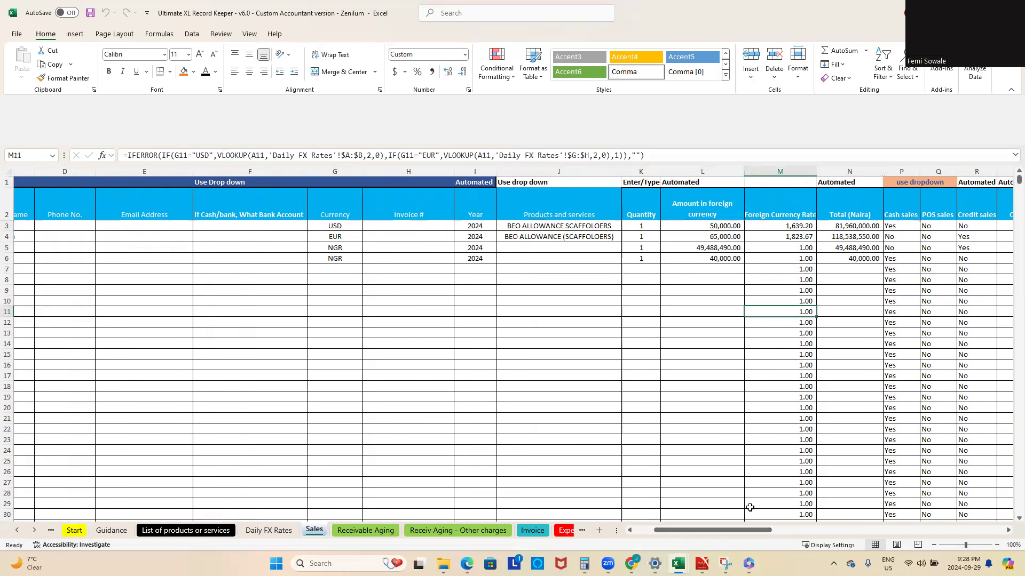
Step: Start a new sale in row 7 of the Sales sheet dated September 13, 2024, with Shell as the customer
drag(734, 530, 715, 530)
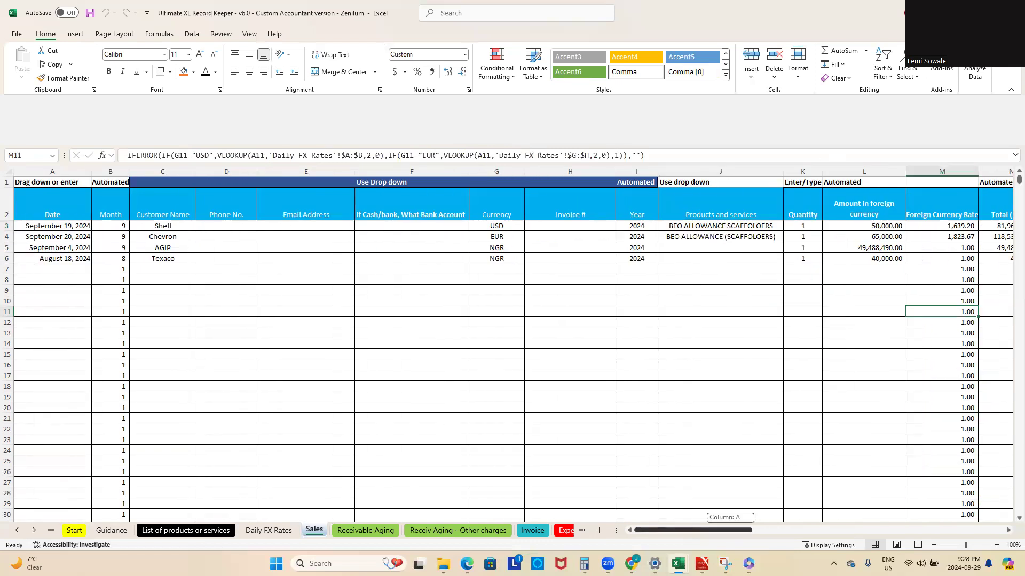
click(58, 270)
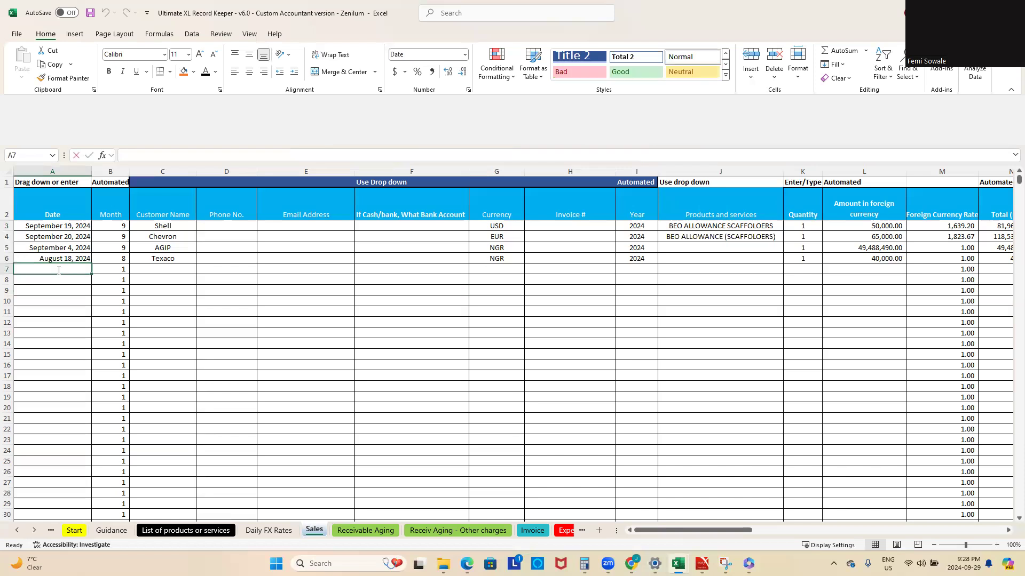
text(sep 13)
key(Return)
click(168, 265)
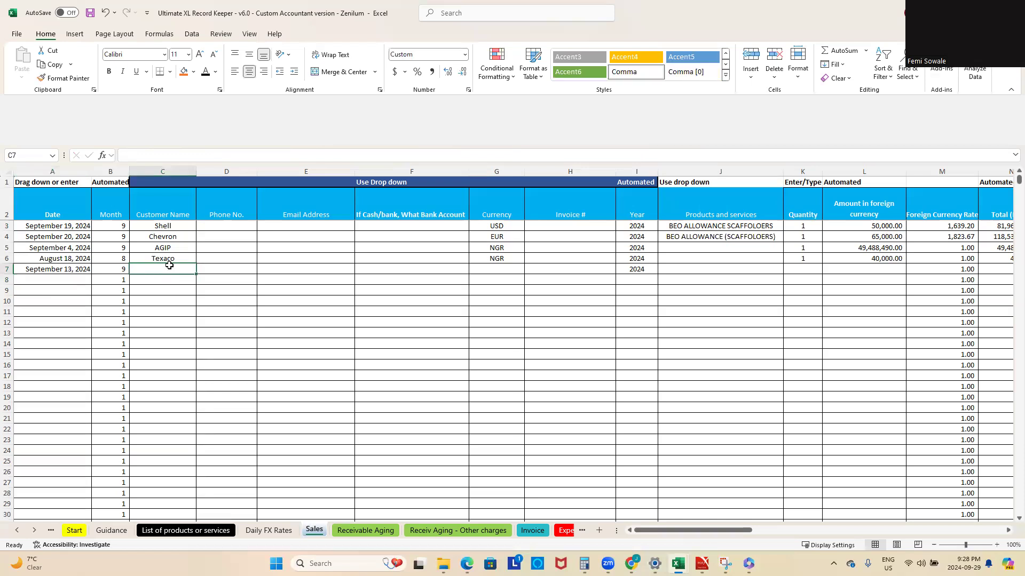
text(she)
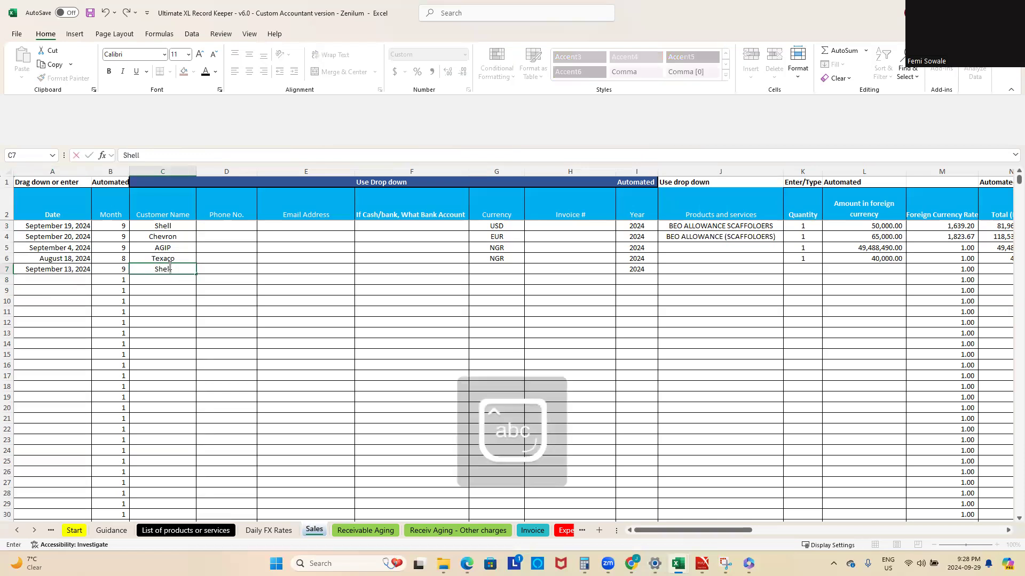
key(Return)
Step: Set the row 7 sale's currency to USD and fill the quantity of 1 down from the row above
click(480, 270)
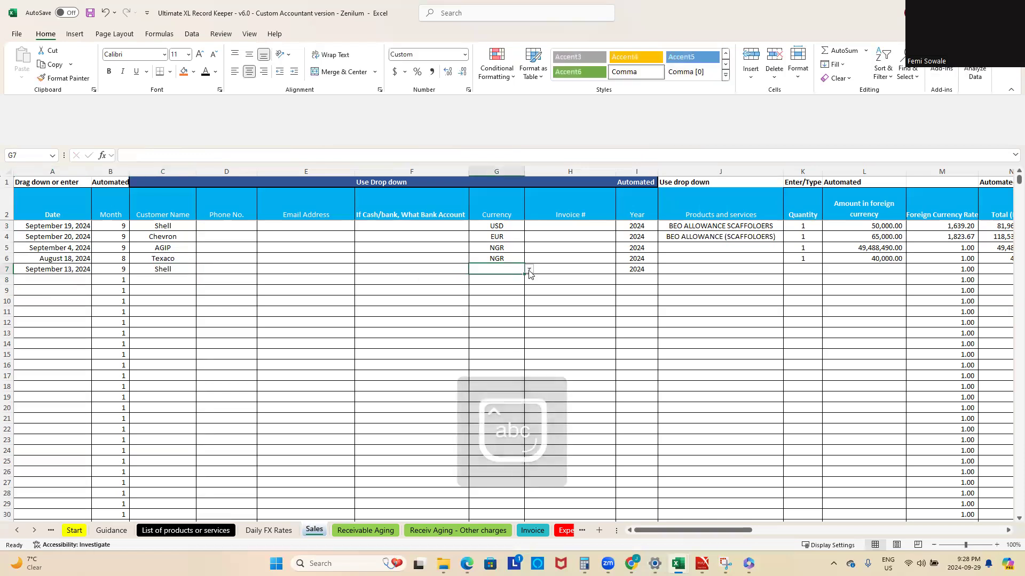
click(530, 270)
click(517, 280)
click(797, 269)
click(810, 260)
drag(822, 265, 822, 275)
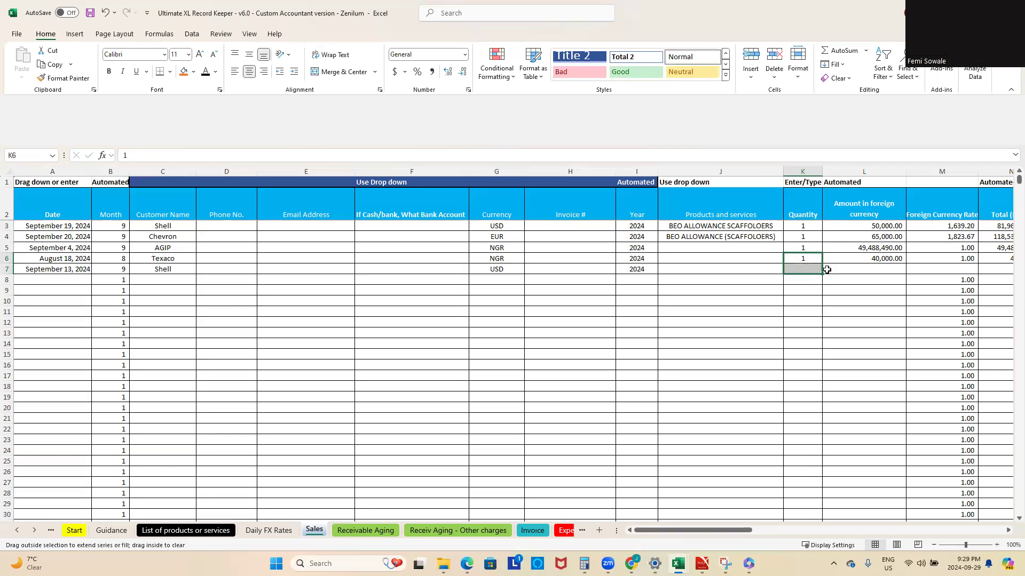
Step: Enter 60000 as the amount in foreign currency for the row 7 sale
click(939, 269)
click(860, 271)
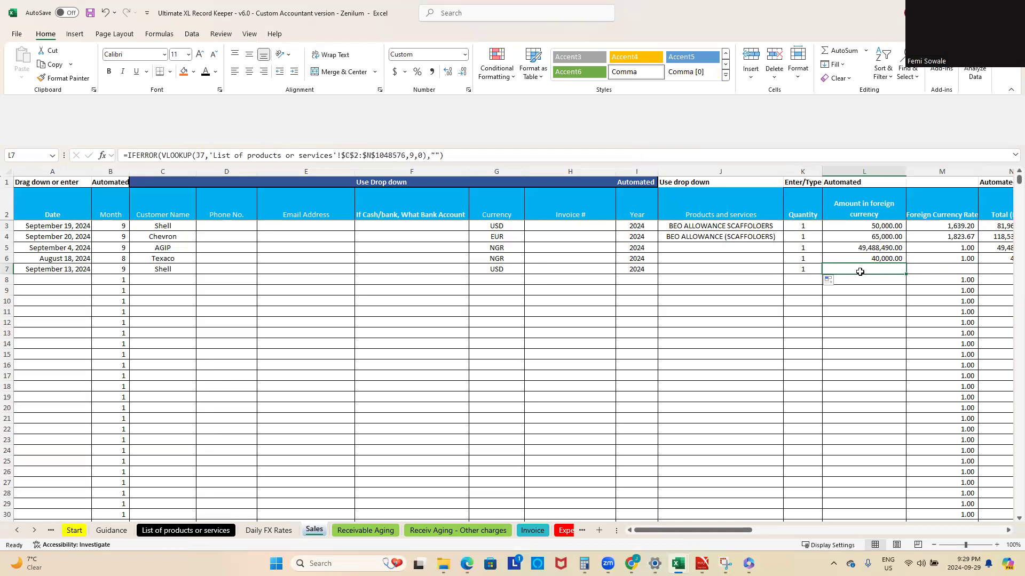
text(60000)
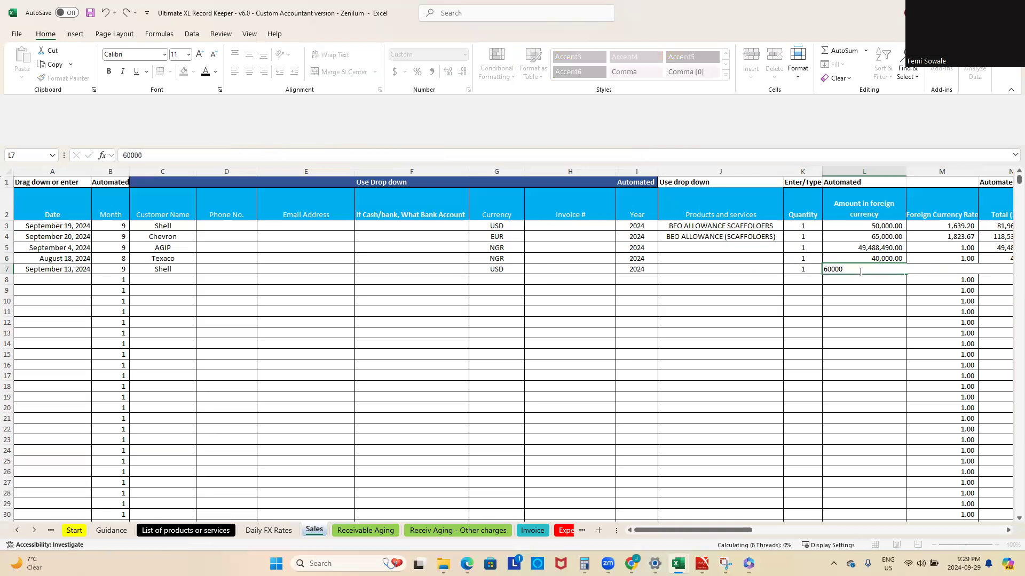
key(Return)
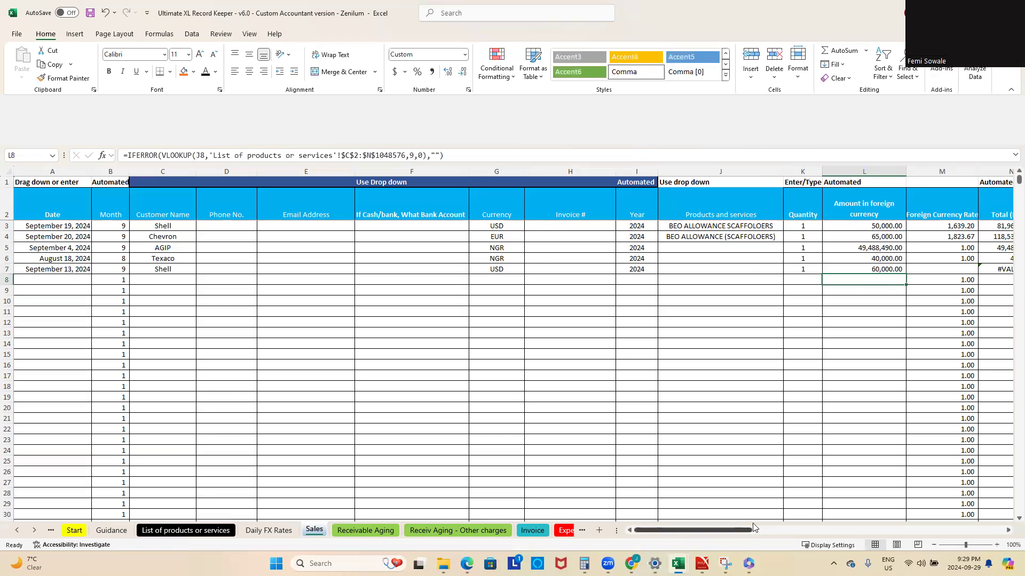
Step: Inspect the rate formula in M7 and the sale's date, and look for September 13 in the USD list on the Daily FX Rates sheet
click(953, 269)
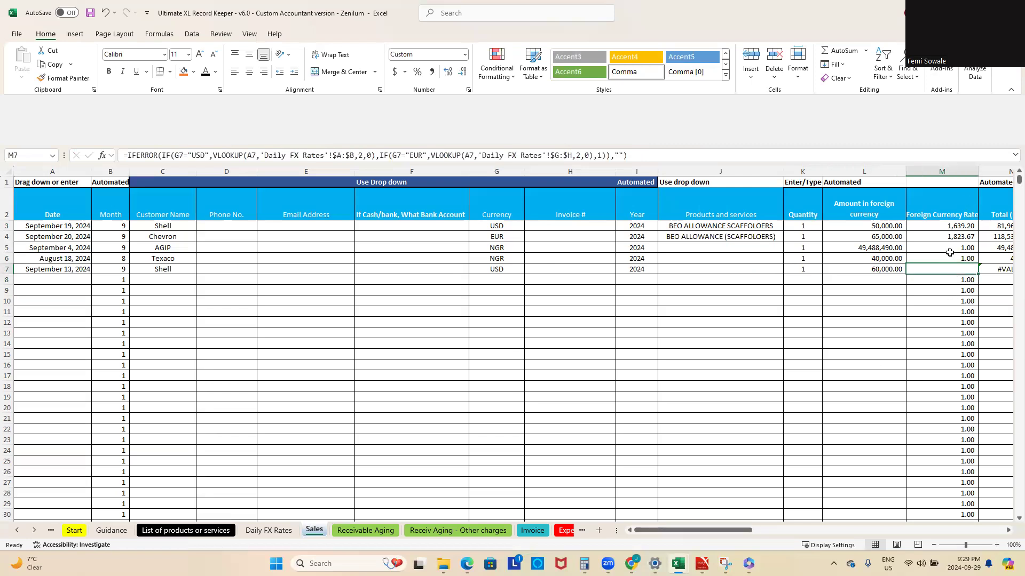
click(39, 269)
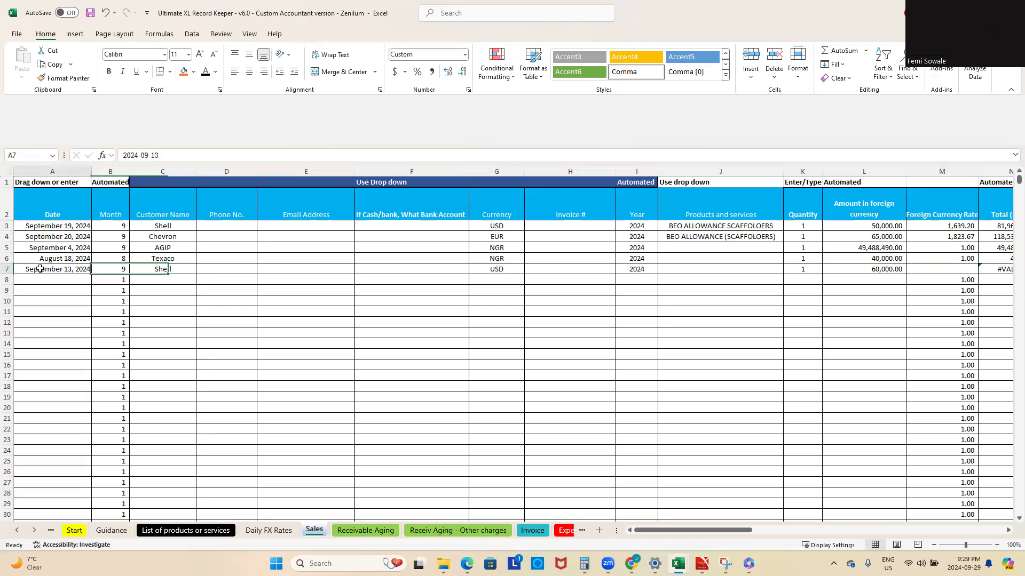
click(276, 532)
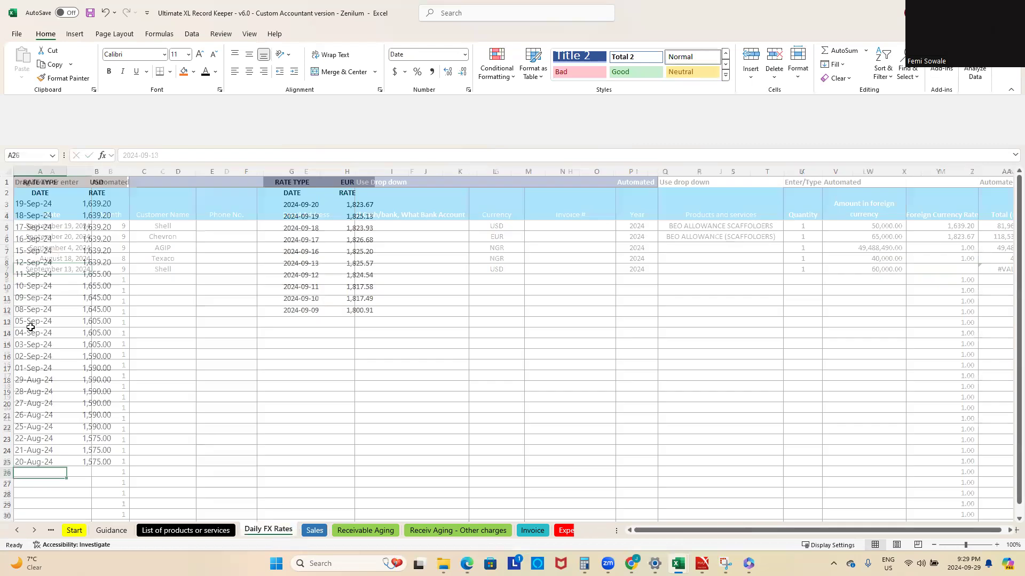
click(18, 239)
click(34, 273)
click(32, 263)
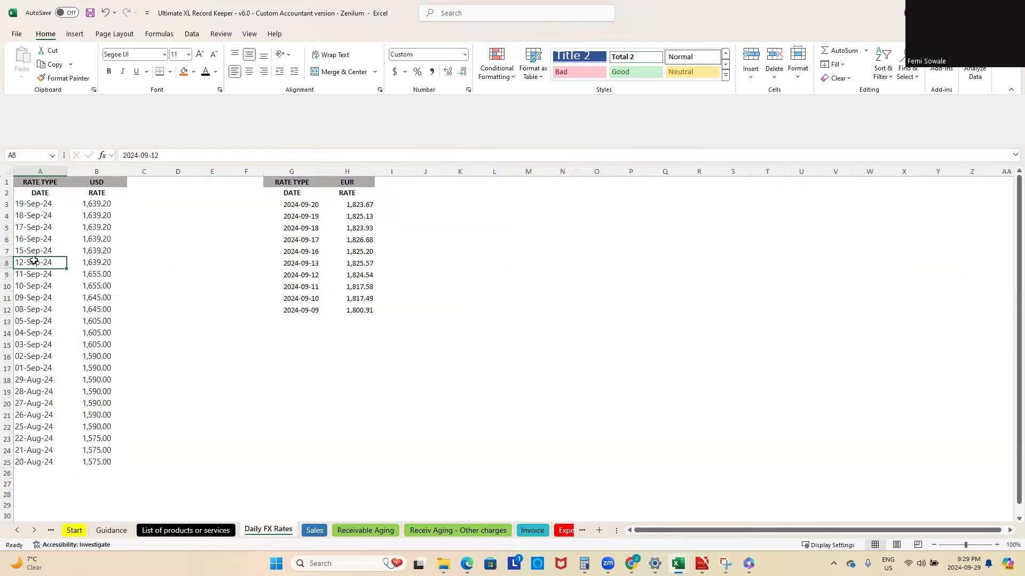
Step: Add September 13 with a USD rate of 16000 in row 26 of the Daily FX Rates sheet, and return to the Sales sheet
click(40, 472)
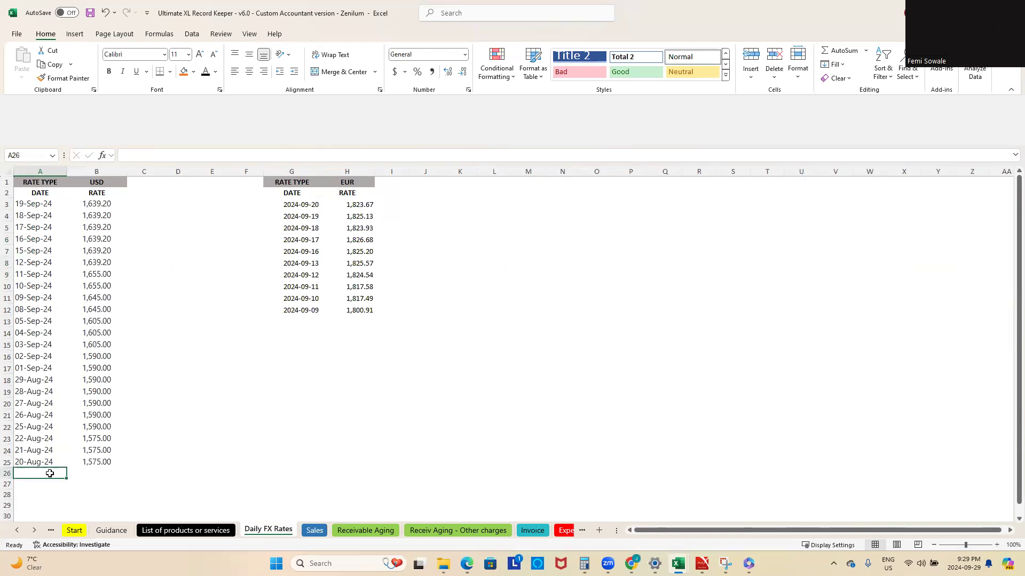
text(sep 13)
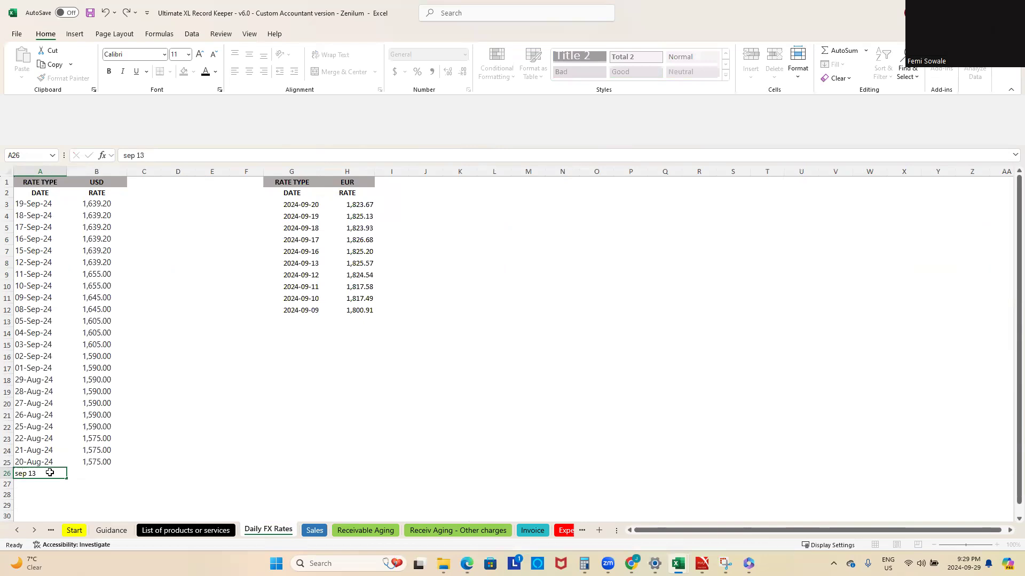
key(Return)
click(49, 472)
key(Tab)
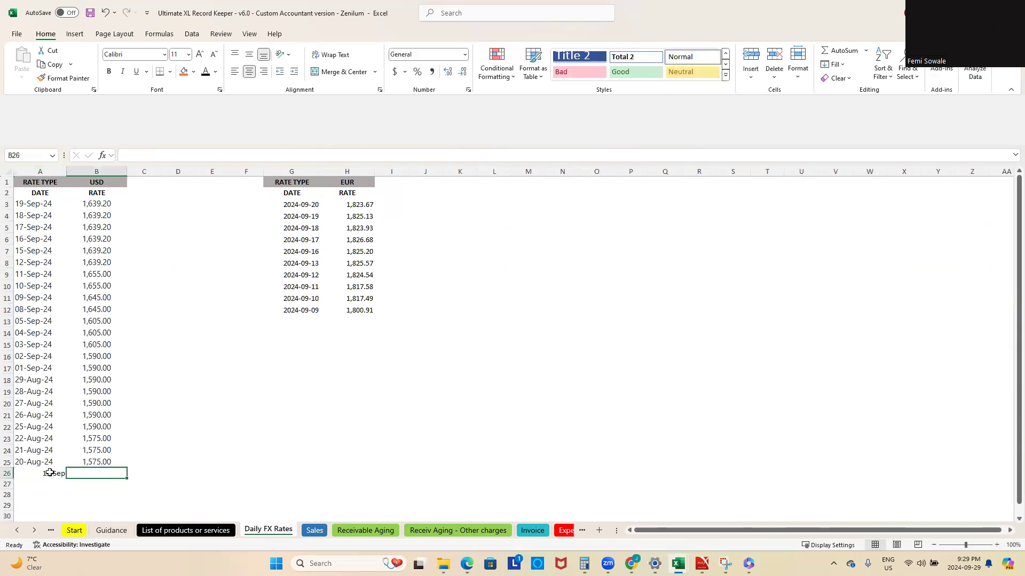
text(16000)
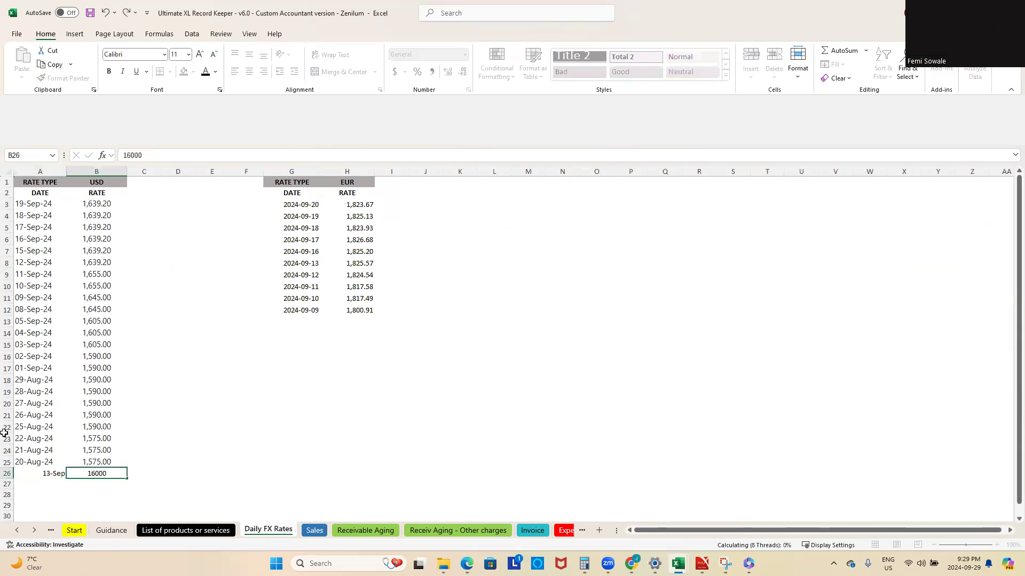
key(Return)
click(314, 530)
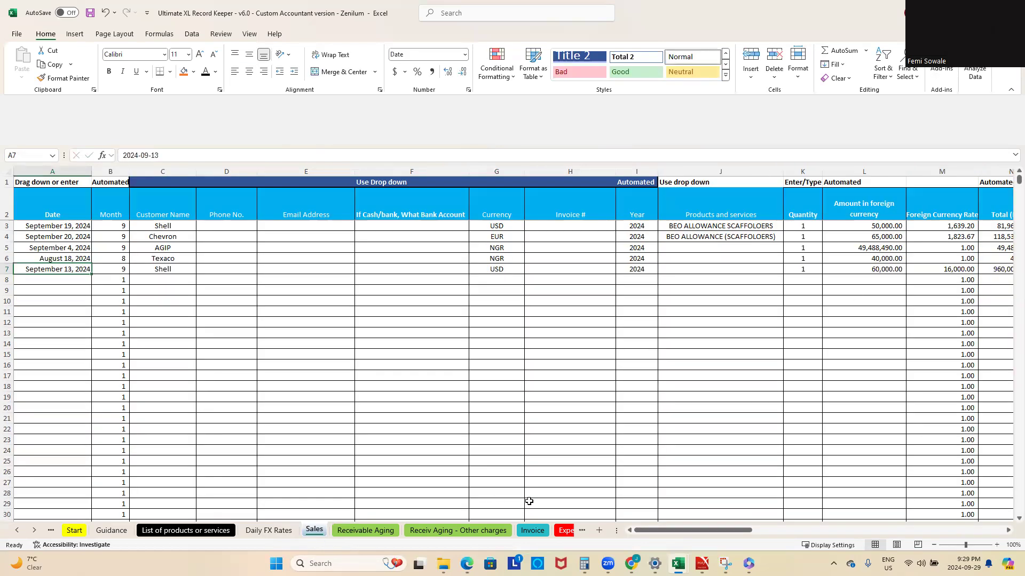
Step: Correct the September 13 USD rate in B26 of the Daily FX Rates sheet to 1600 and return to the Sales sheet
click(261, 531)
click(104, 473)
click(164, 155)
key(BackSpace)
key(Return)
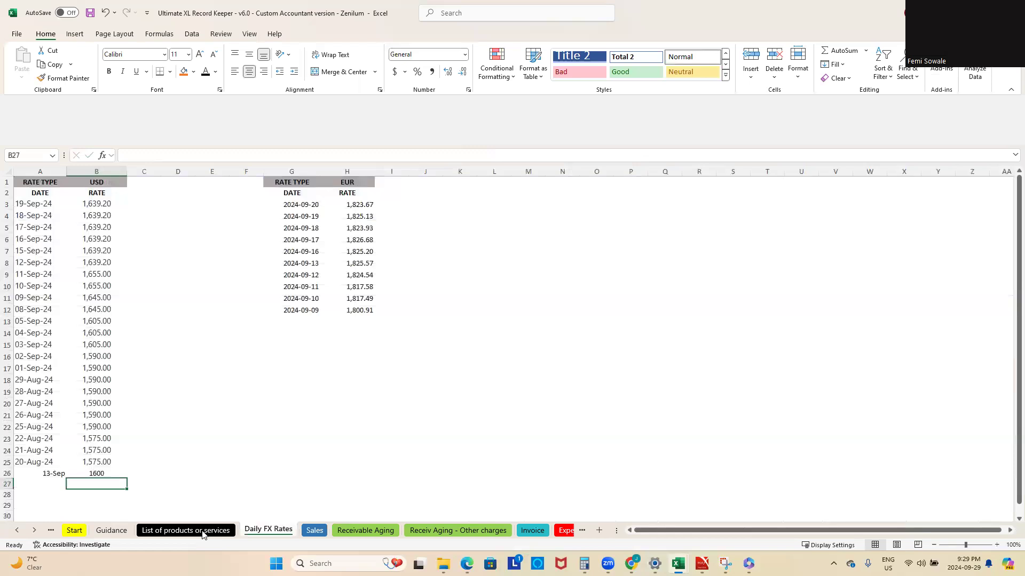
click(315, 531)
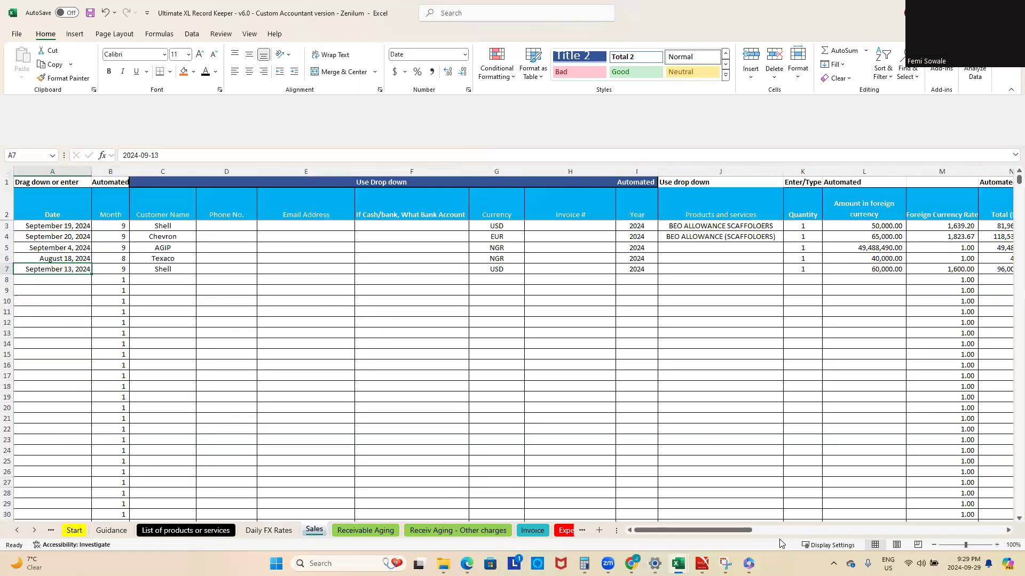
Step: Check the foreign currency rate and Naira total of the row 7 sale, and set its Cash sales option to No
drag(747, 530, 780, 529)
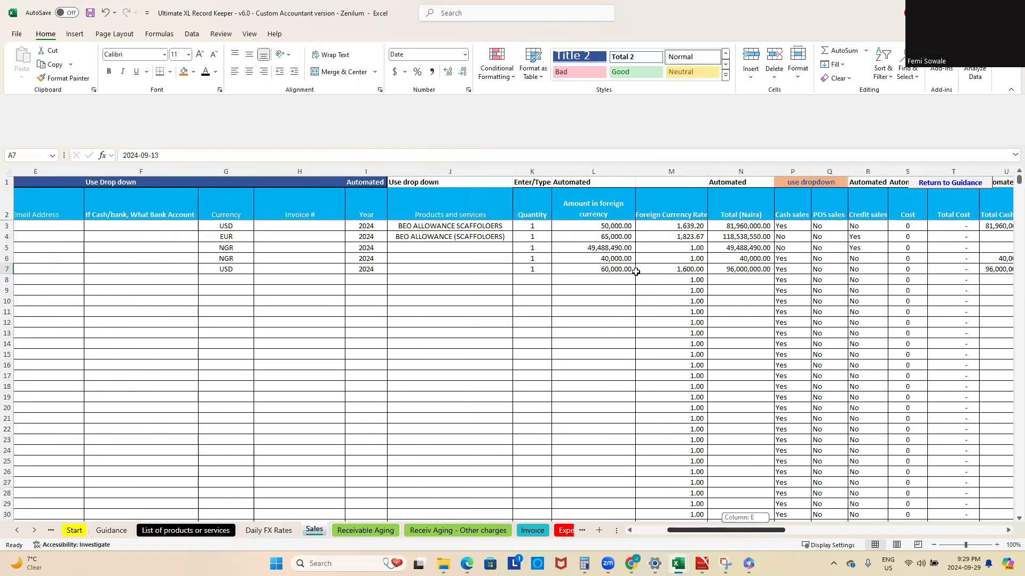
click(695, 270)
click(758, 270)
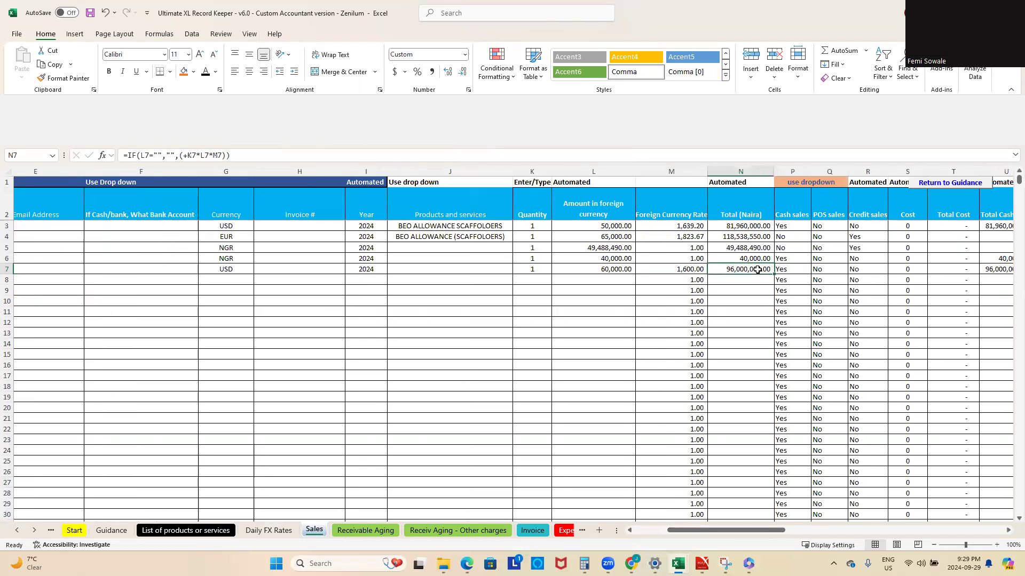
click(801, 269)
click(816, 269)
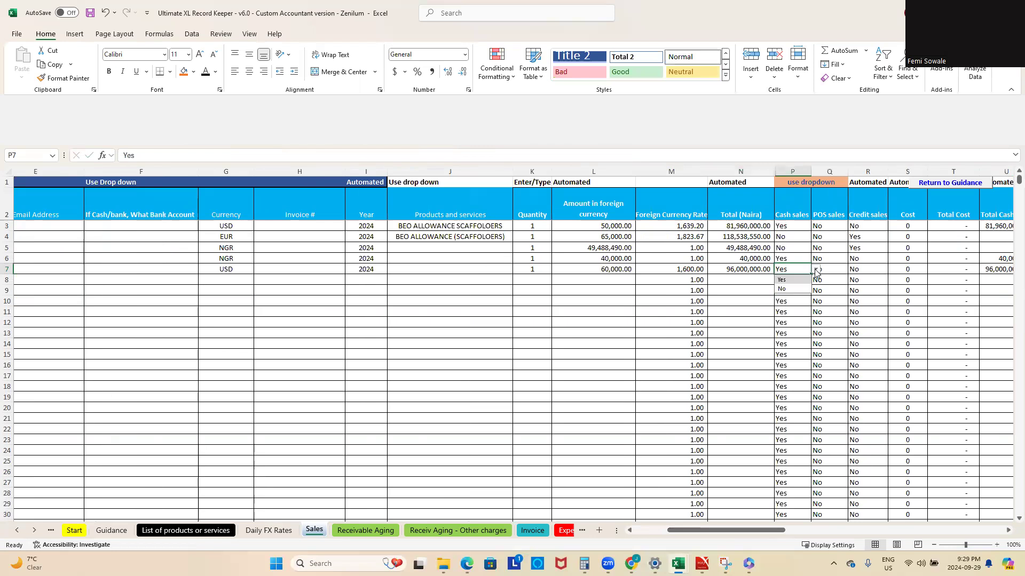
click(792, 290)
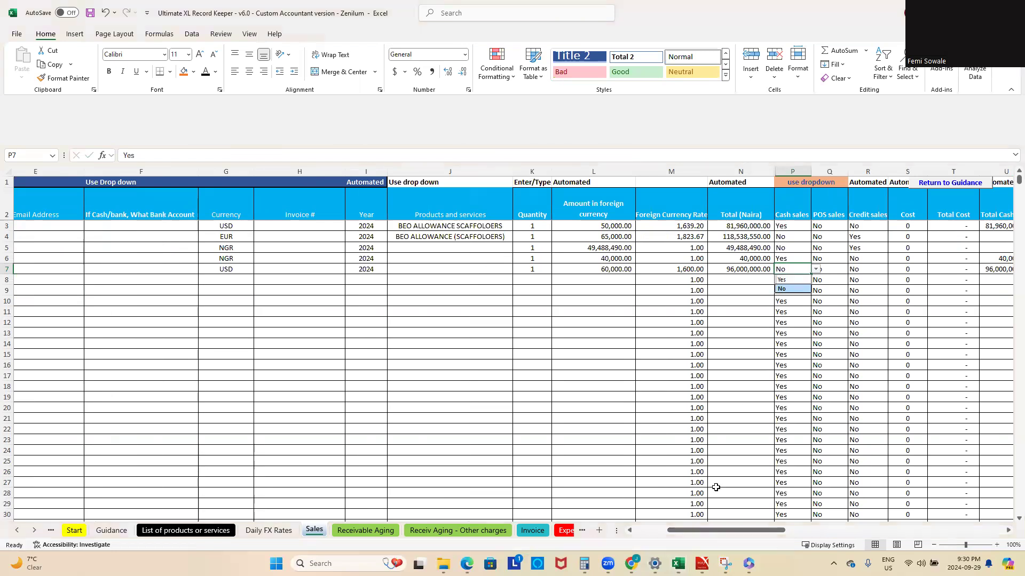
Step: Set the VAT on goods and services option for the row 7 sale to Yes
click(747, 531)
drag(747, 531, 797, 536)
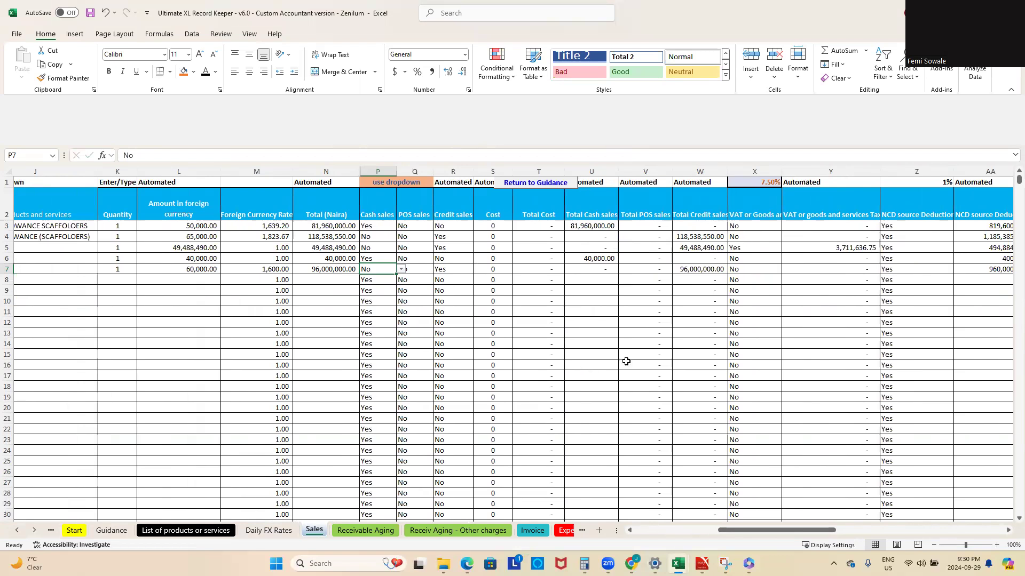
click(735, 268)
click(786, 270)
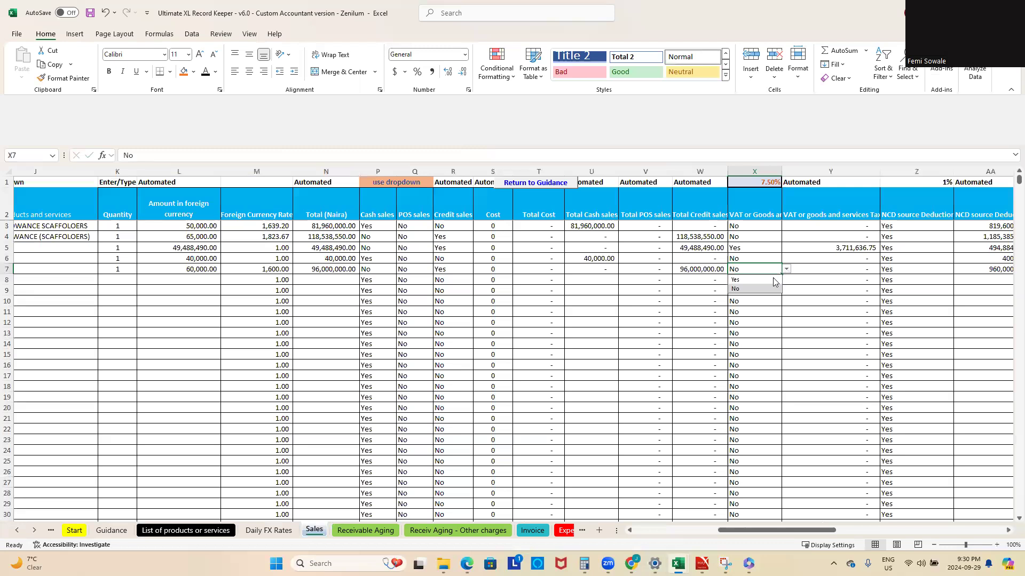
click(745, 279)
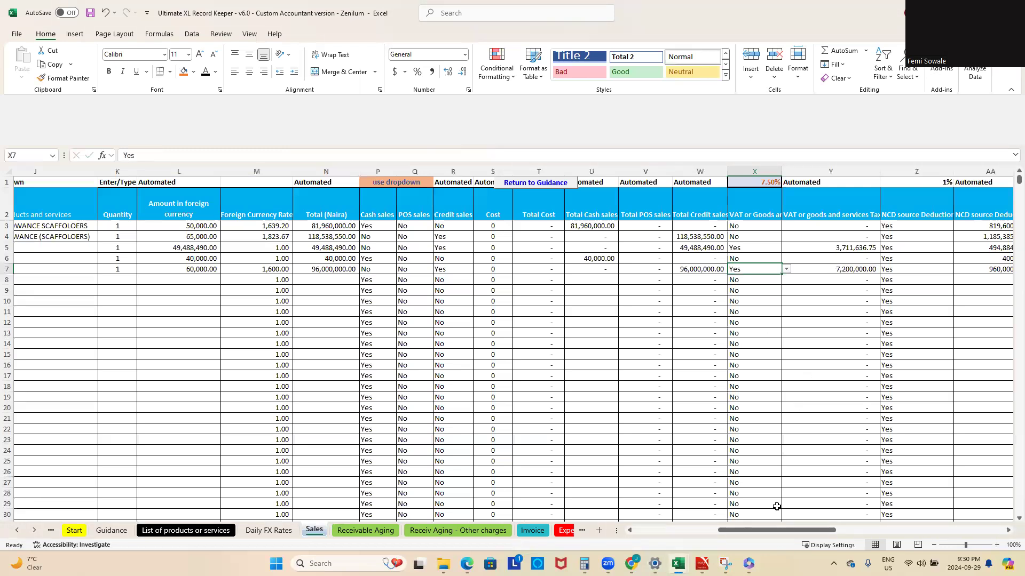
Step: Inspect the row 7 sale's NCD source deduction, manual calculation and main contractor mark-up cells, including the deduction formula in AA7
drag(804, 530, 827, 530)
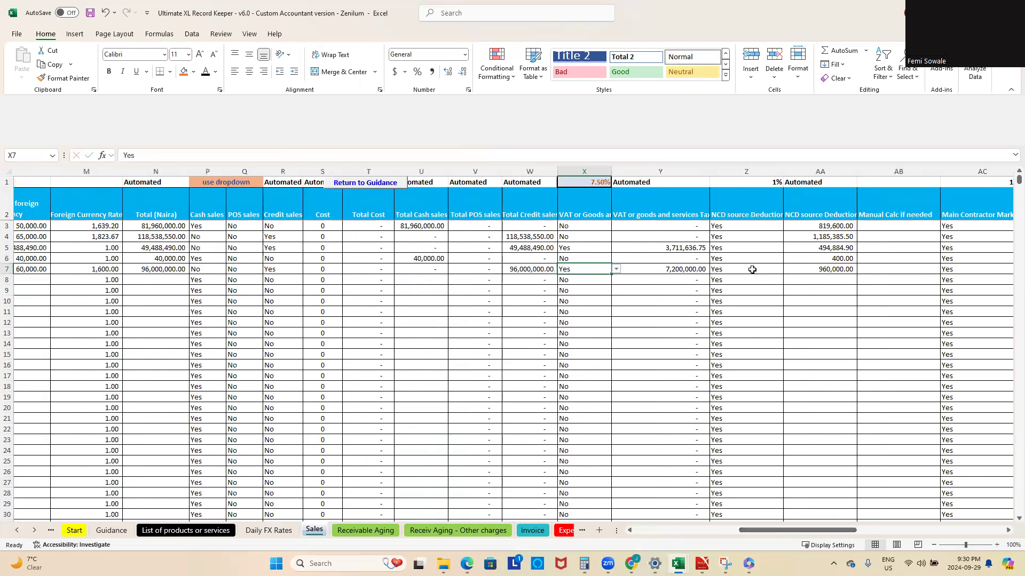
click(755, 269)
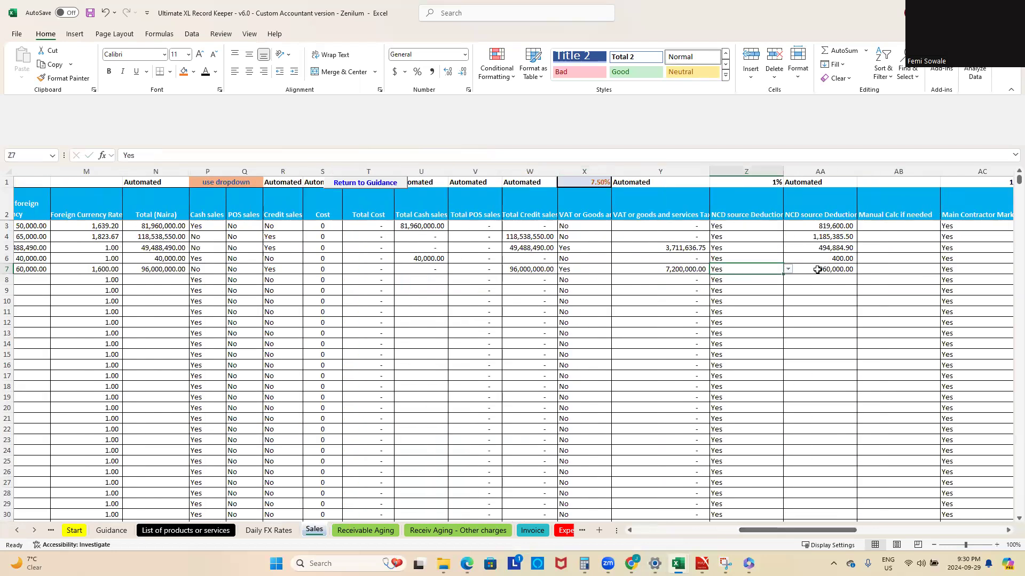
click(817, 269)
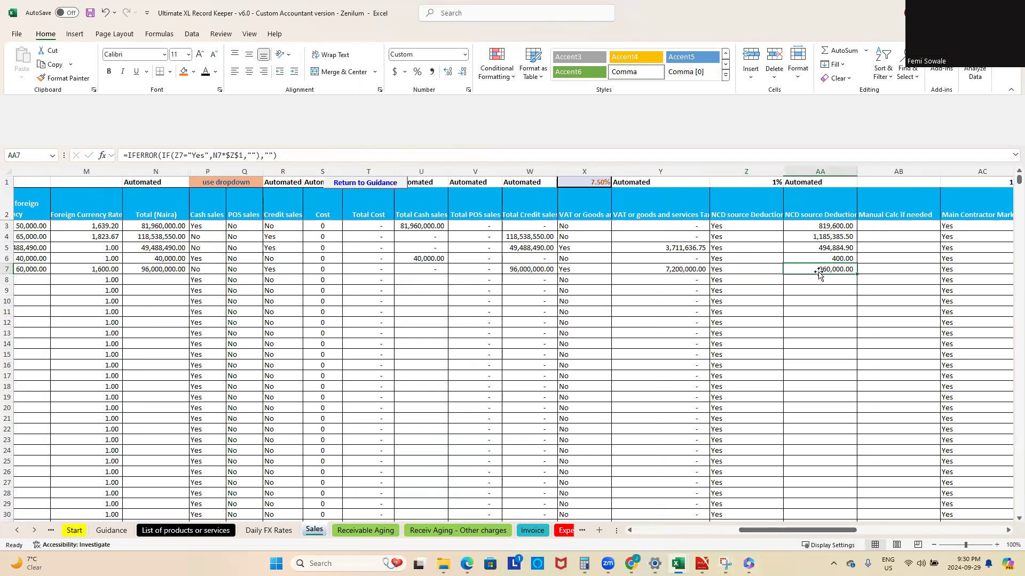
click(875, 270)
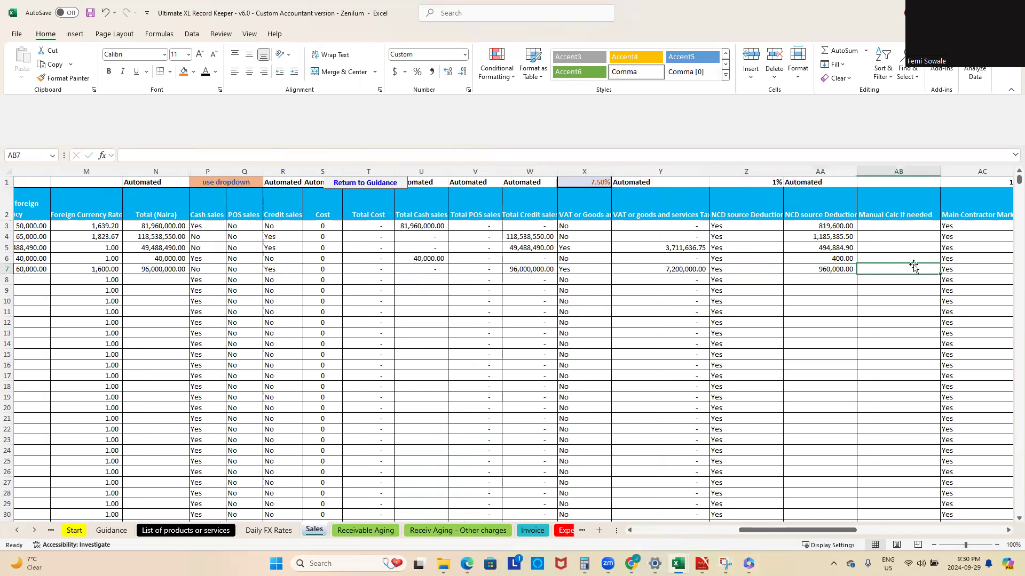
click(820, 268)
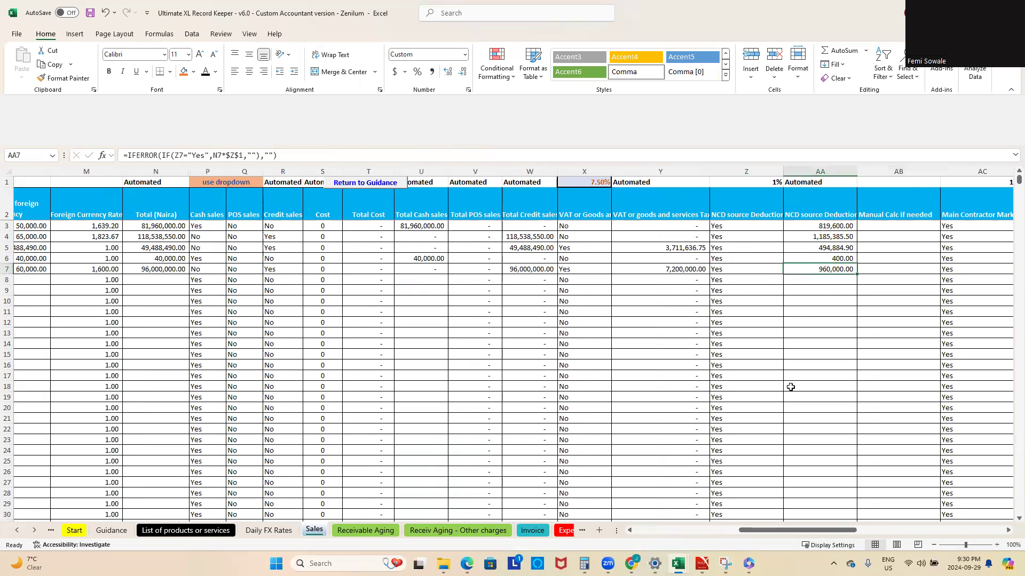
scroll(770, 333, right, 3)
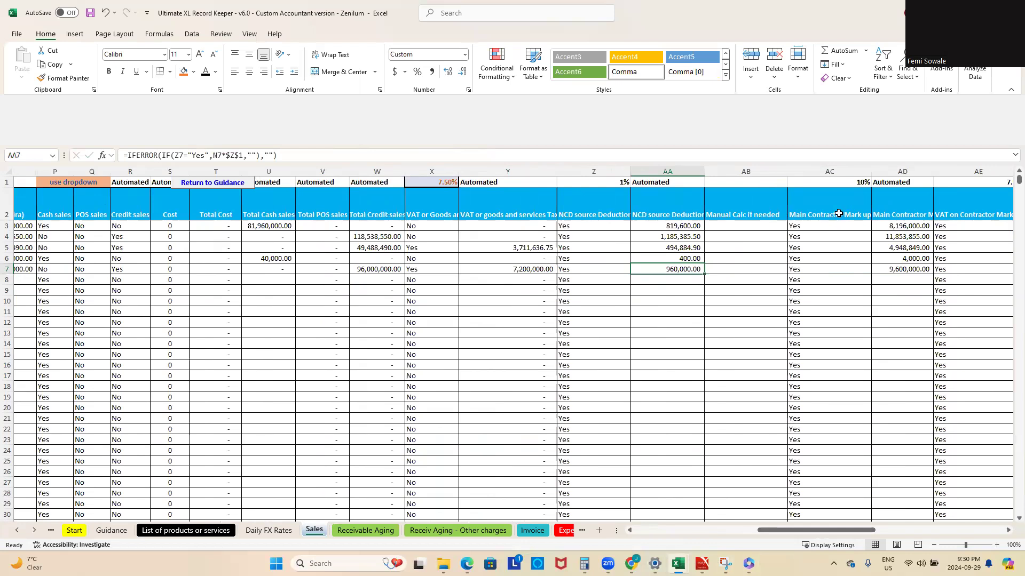
click(825, 269)
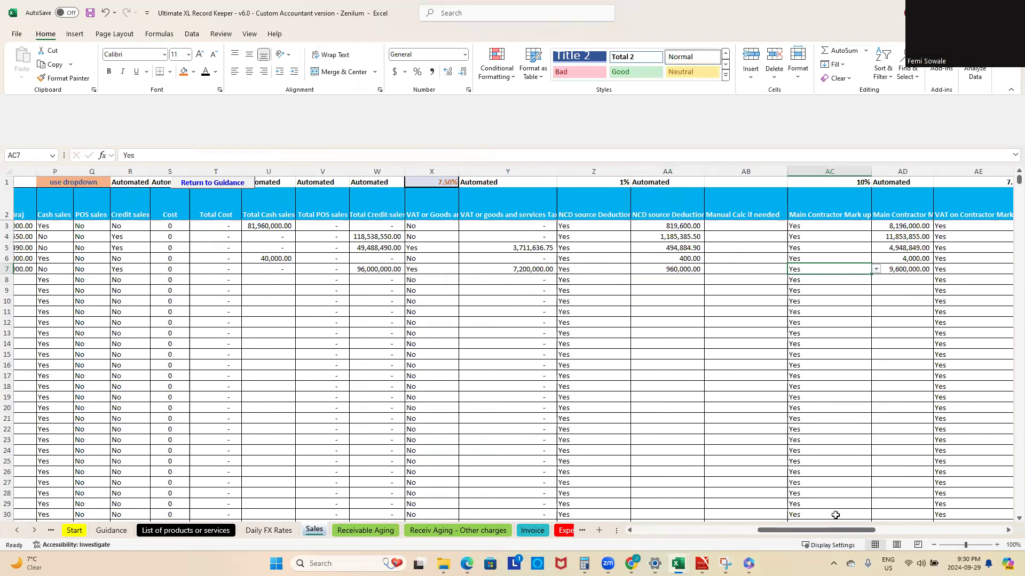
scroll(800, 320, right, 3)
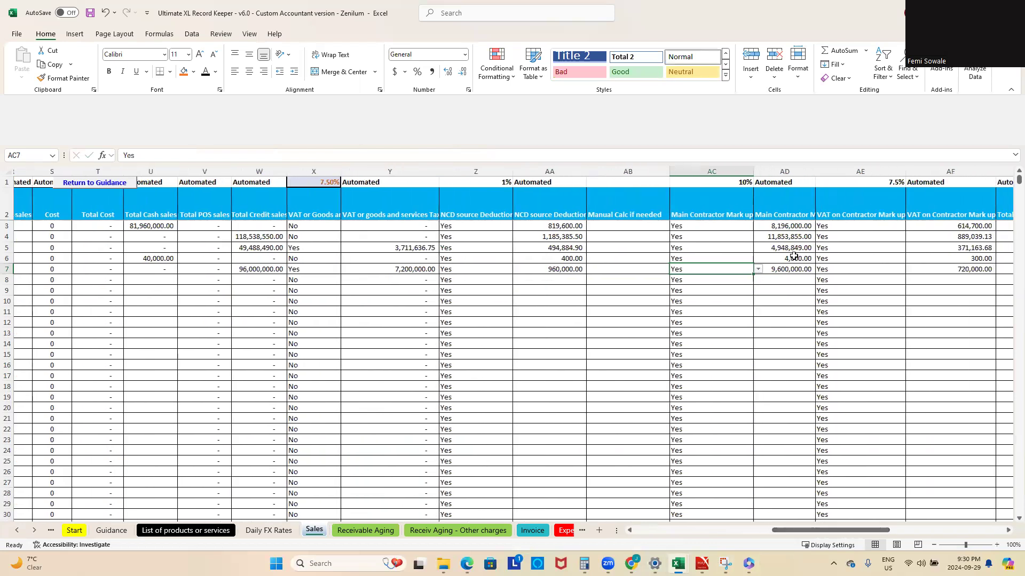
Step: Switch the row 7 sale's VAT on Contractor Mark up option to No and back to Yes
key(Right)
click(860, 269)
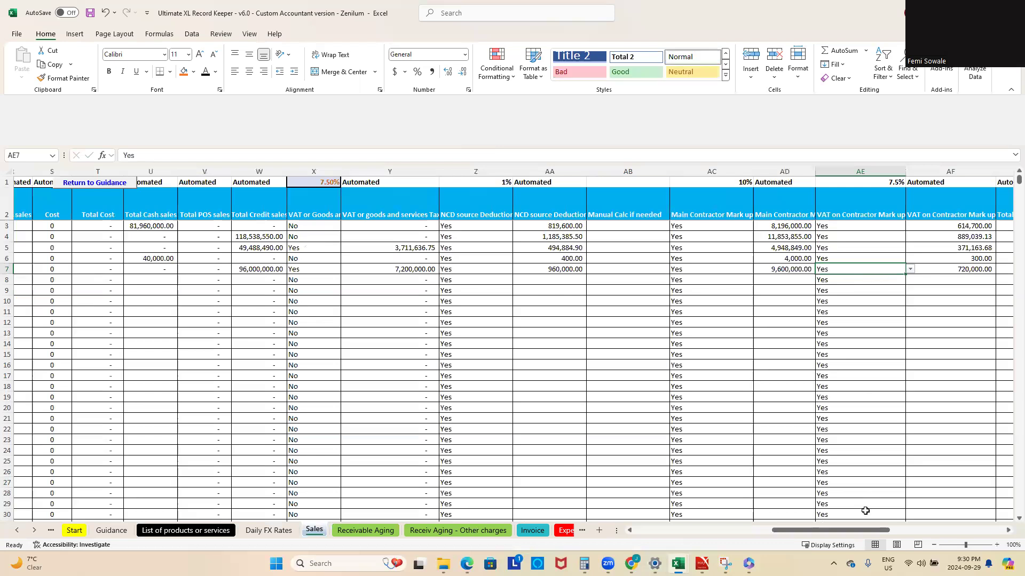
drag(868, 529, 880, 531)
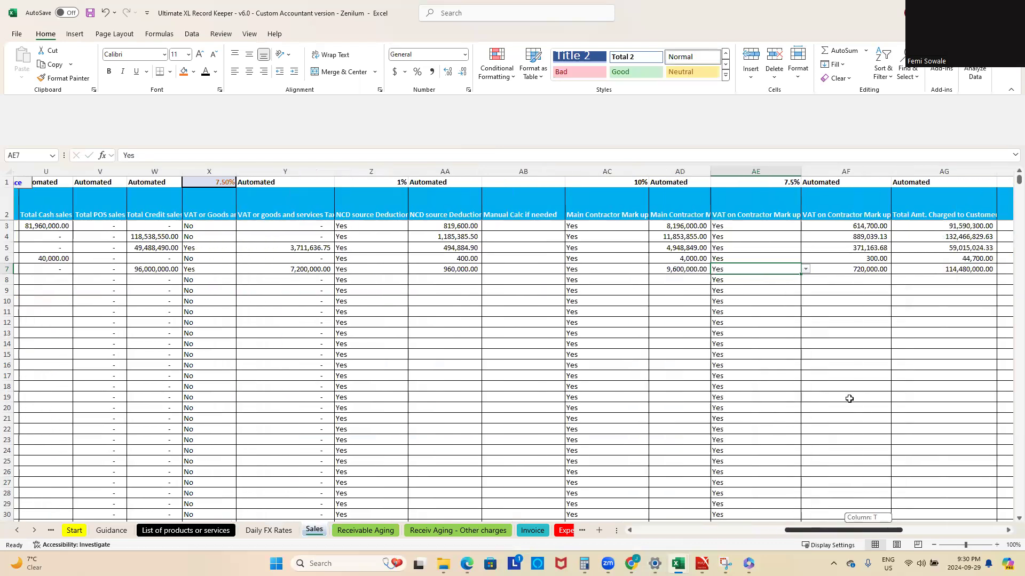
click(806, 269)
click(738, 289)
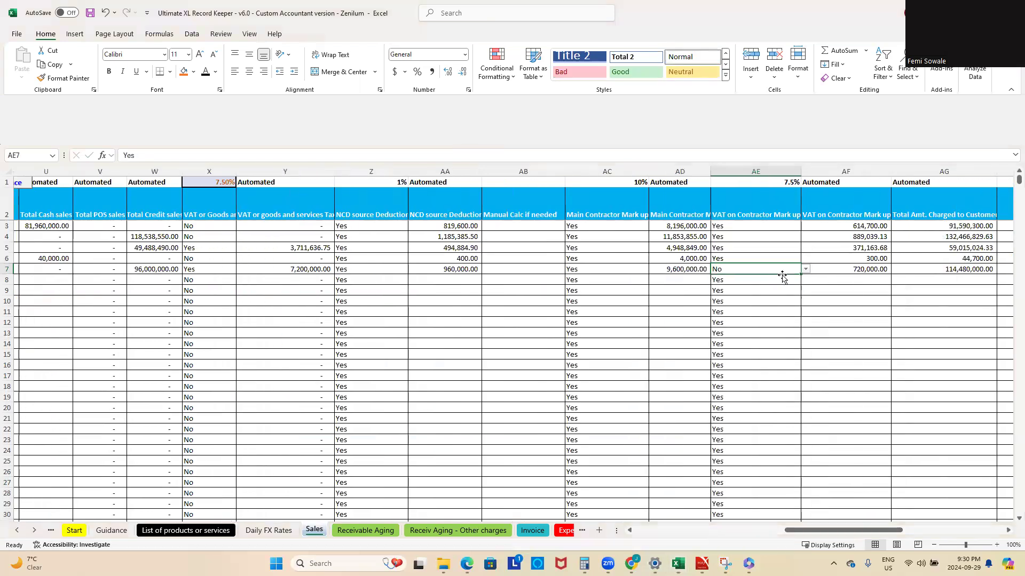
click(805, 269)
click(771, 281)
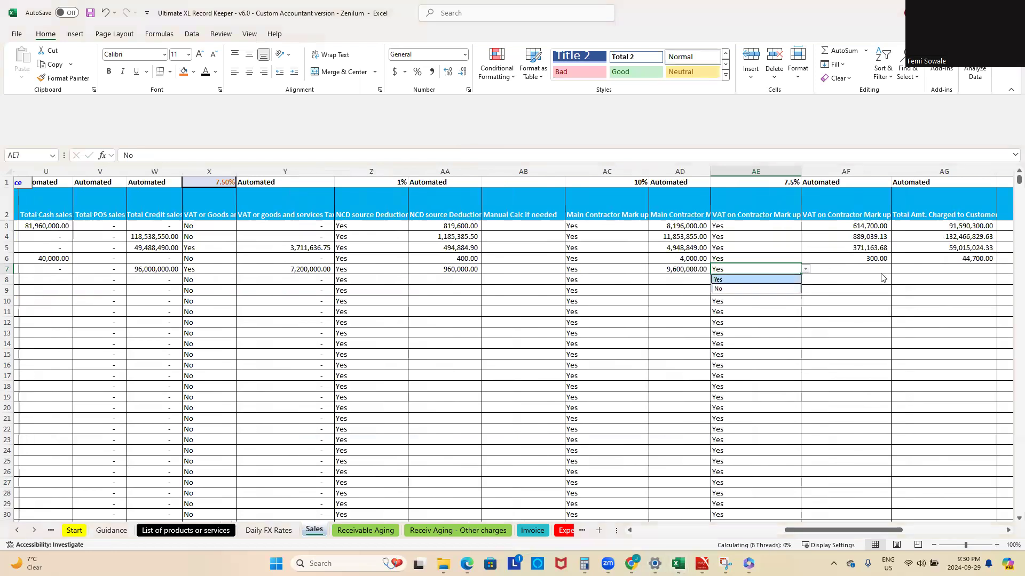
Step: Set the WHT Rate of the row 7 sale in AH7 to 3%
drag(852, 532, 887, 528)
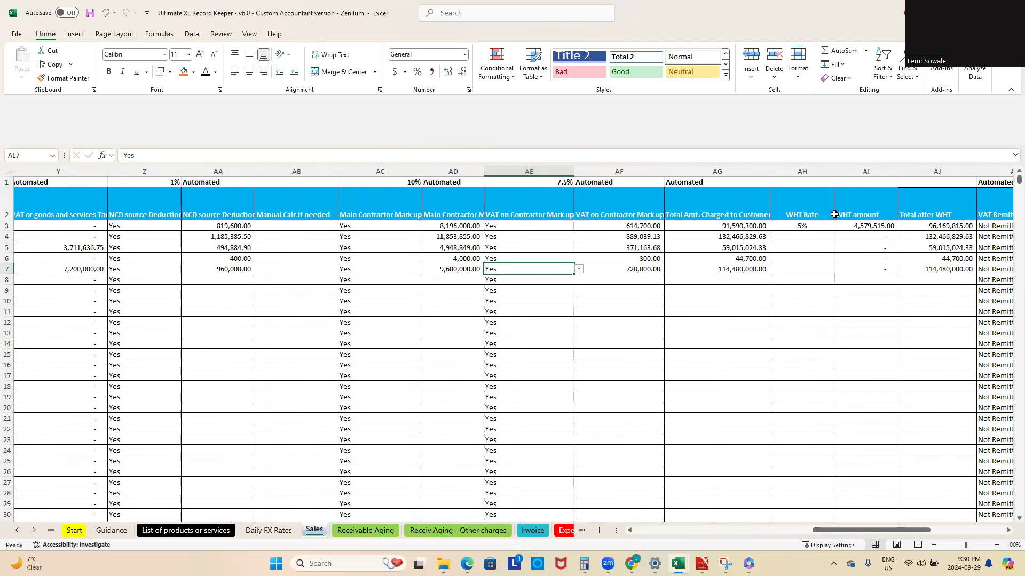
click(806, 236)
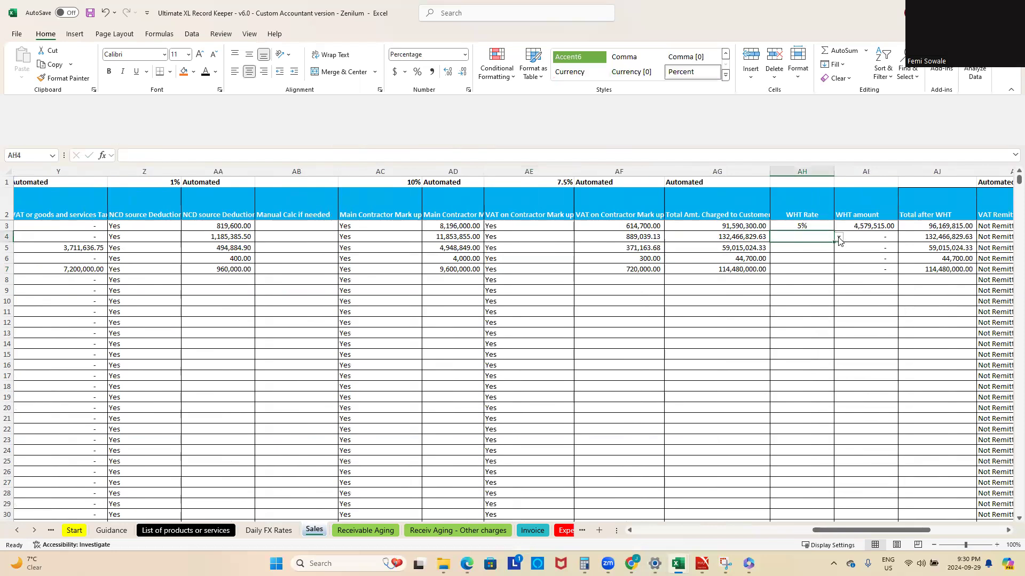
click(839, 237)
click(805, 227)
click(816, 268)
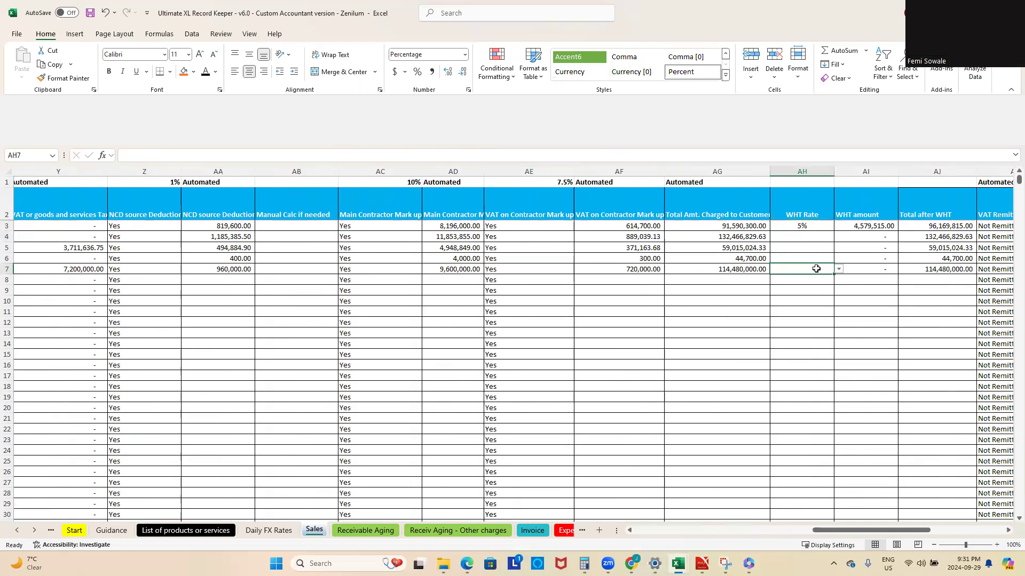
click(838, 269)
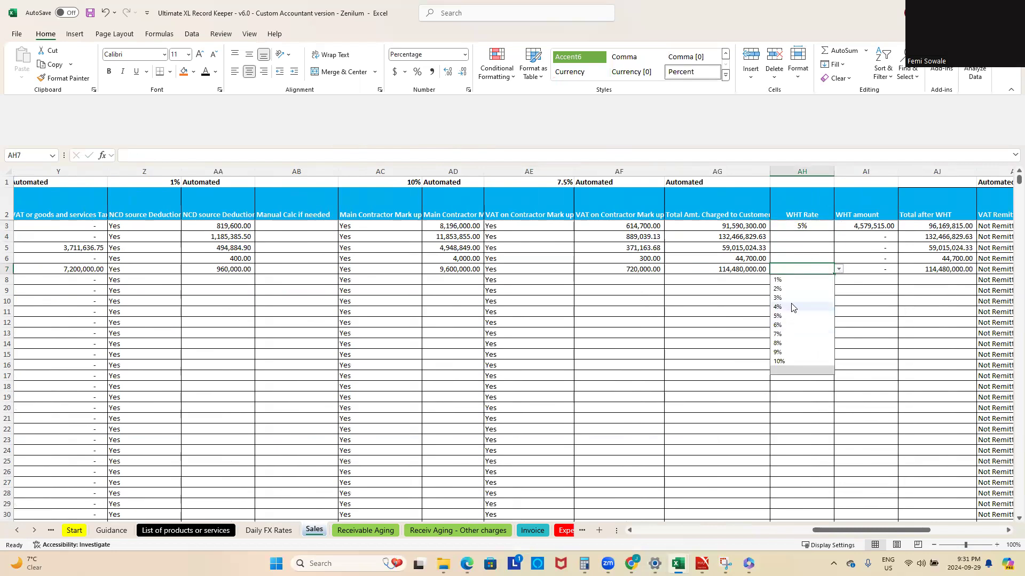
click(783, 298)
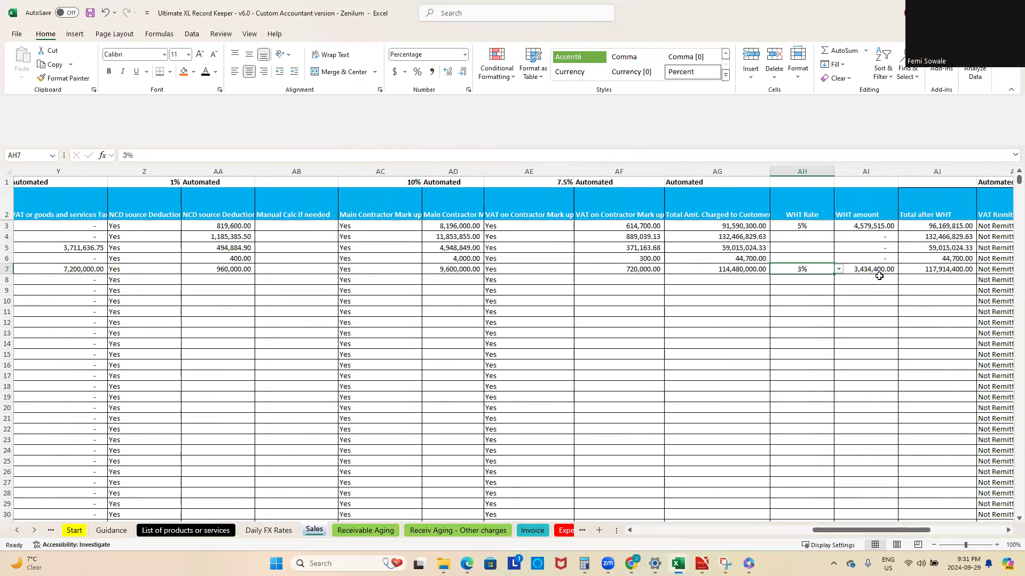
Step: Inspect the row 7 sale's VAT remittance status and the Total Other charges column with its formula in AL9
drag(870, 530, 907, 530)
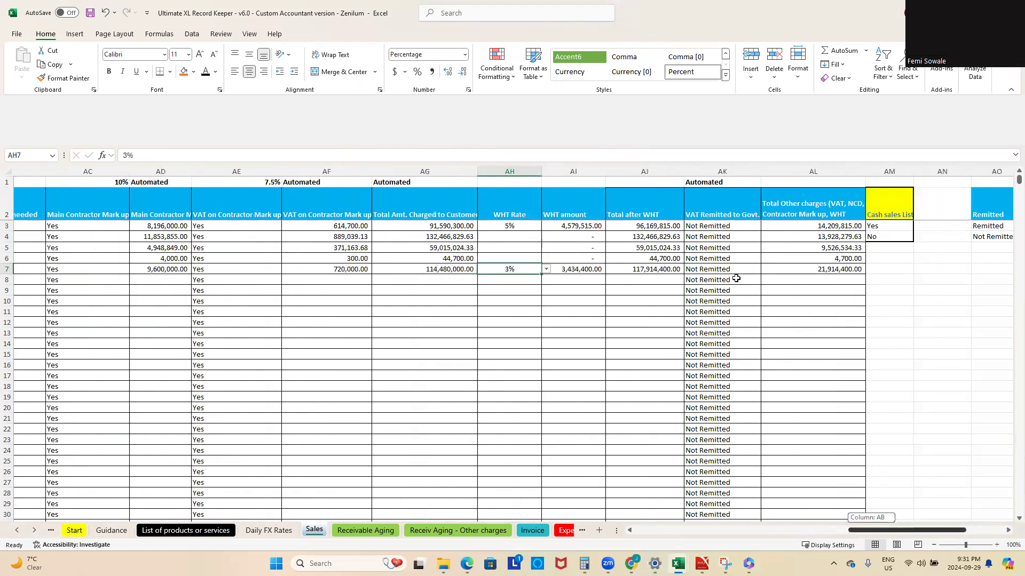
click(699, 268)
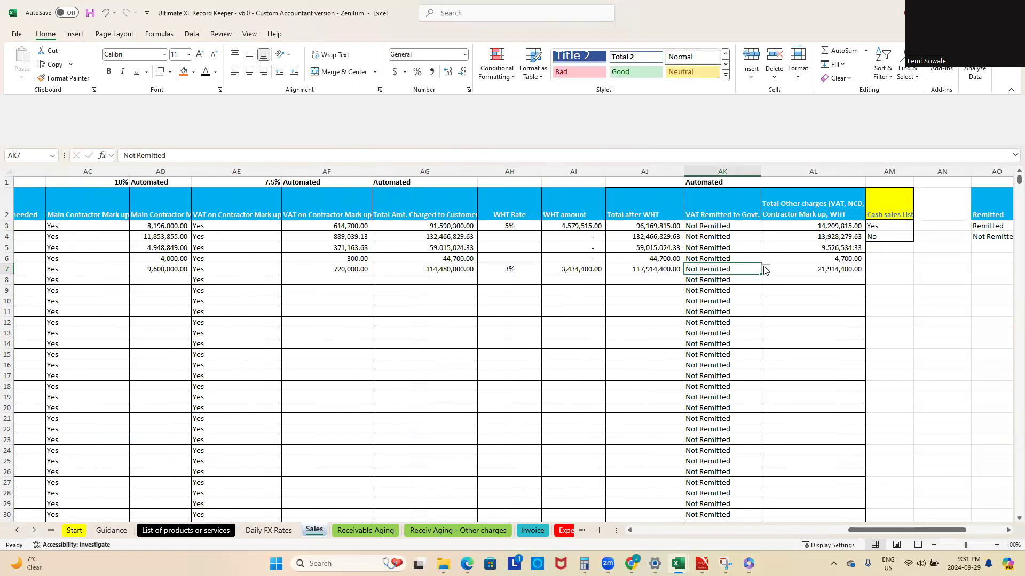
click(765, 270)
click(809, 286)
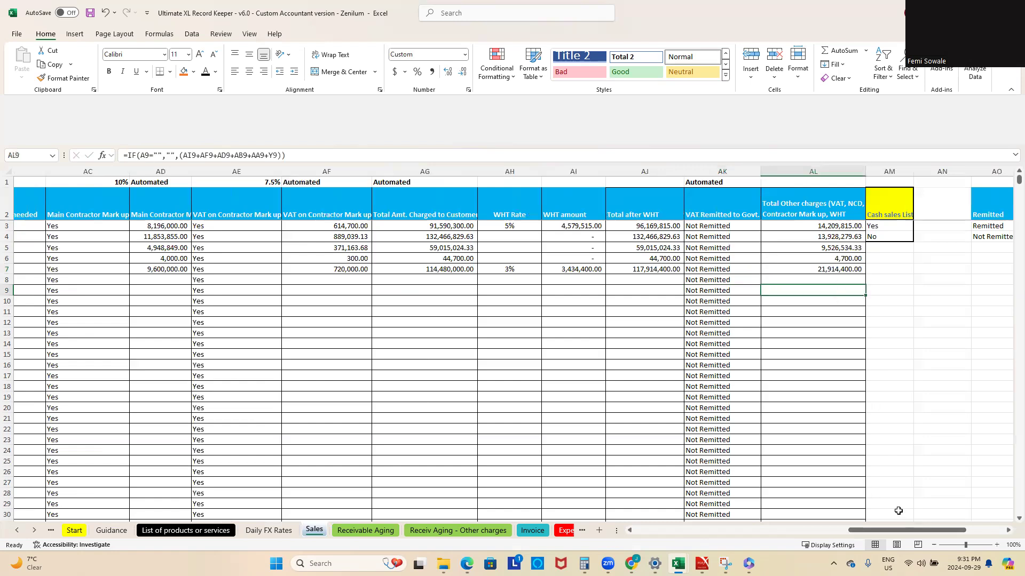
Step: Start a row 8 sale dated September 14, 2024 by extending the date series, with customer Chevron and currency NGR
drag(937, 529, 674, 517)
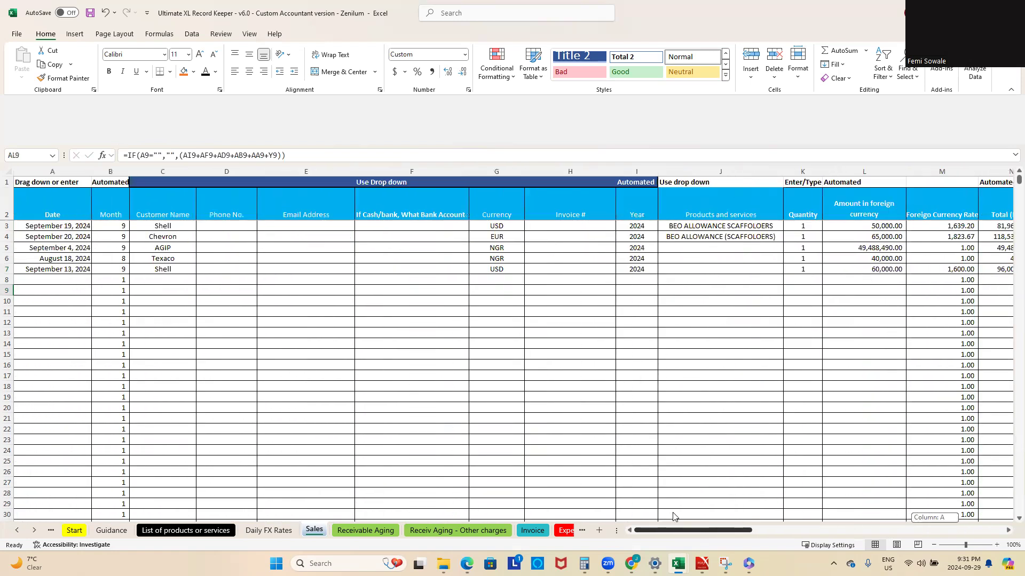
click(53, 269)
drag(91, 274, 93, 281)
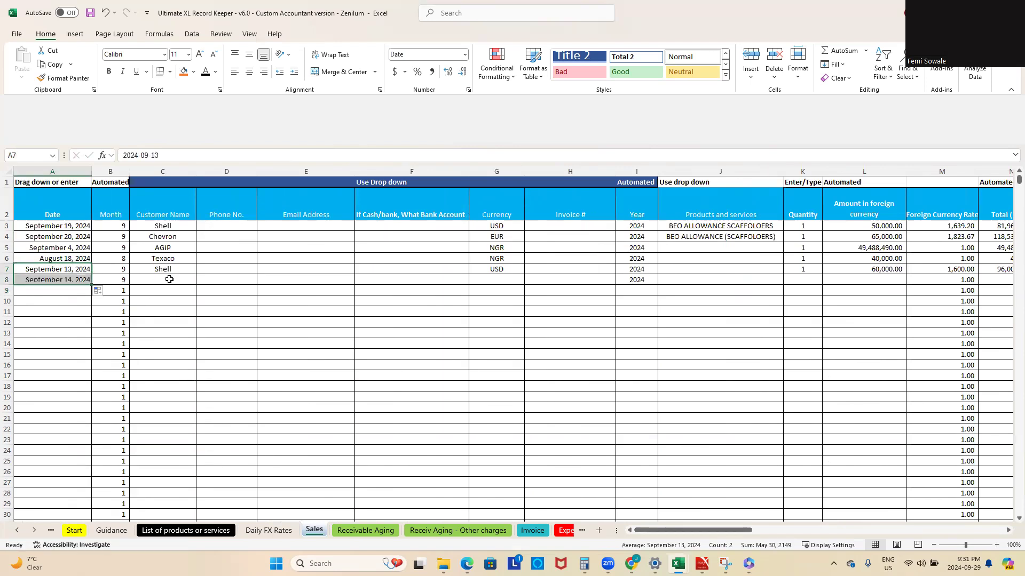
click(170, 279)
text(Chevron)
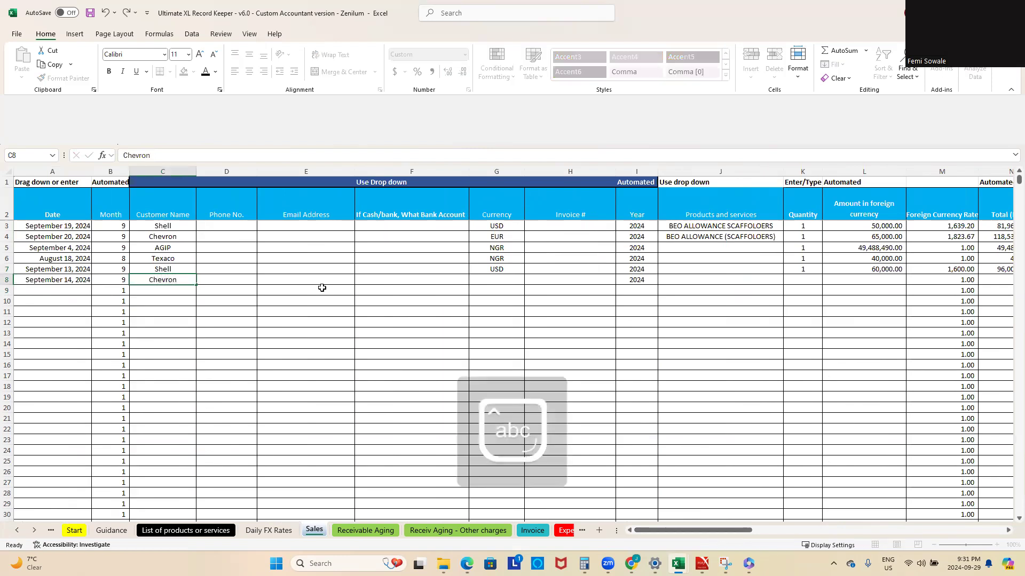
key(Return)
click(504, 278)
click(530, 281)
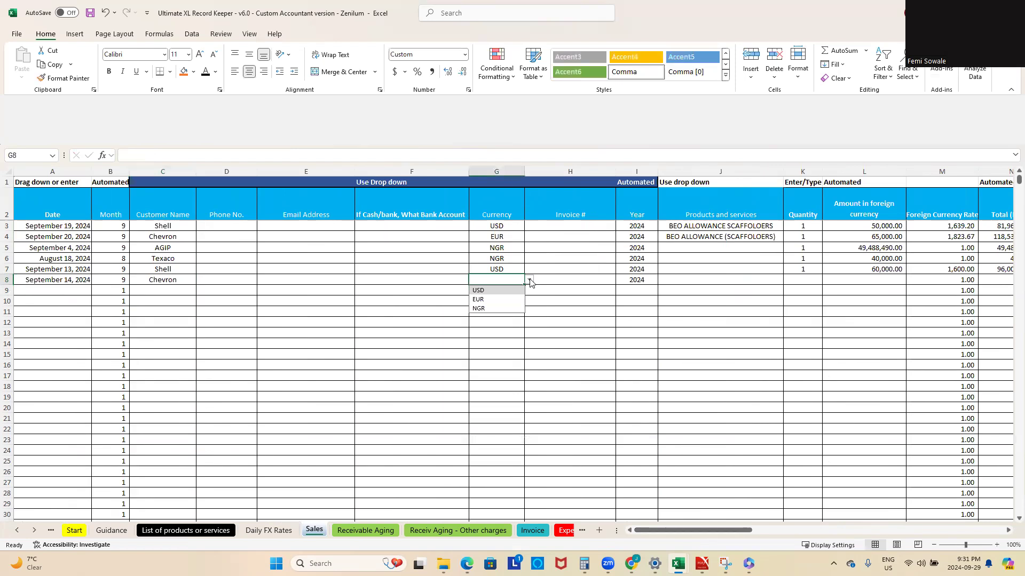
click(519, 309)
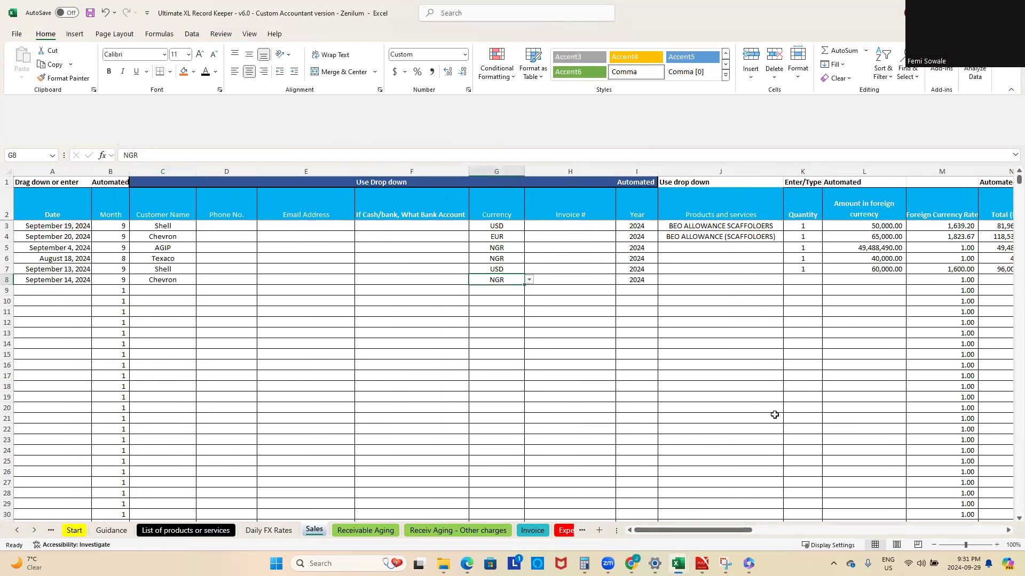
Step: Fill the quantity of 1 down to the row 8 sale and enter 15,000,000 as its amount
click(812, 269)
drag(822, 275, 824, 285)
click(842, 282)
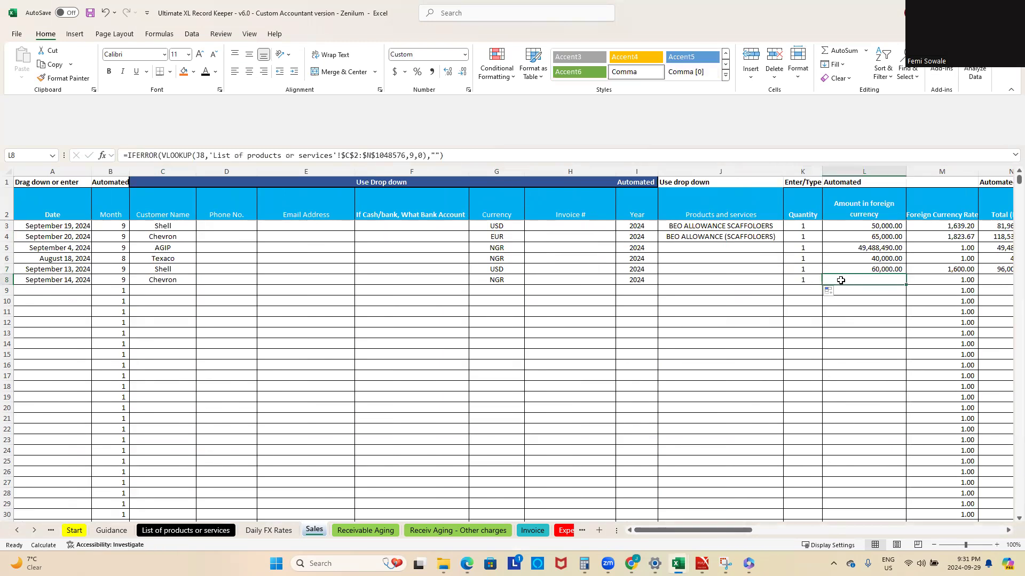
text(15,000,000)
key(Return)
Step: Set the row 8 sale's Cash sales option to No and its VAT on goods and services option to Yes
drag(720, 530, 754, 529)
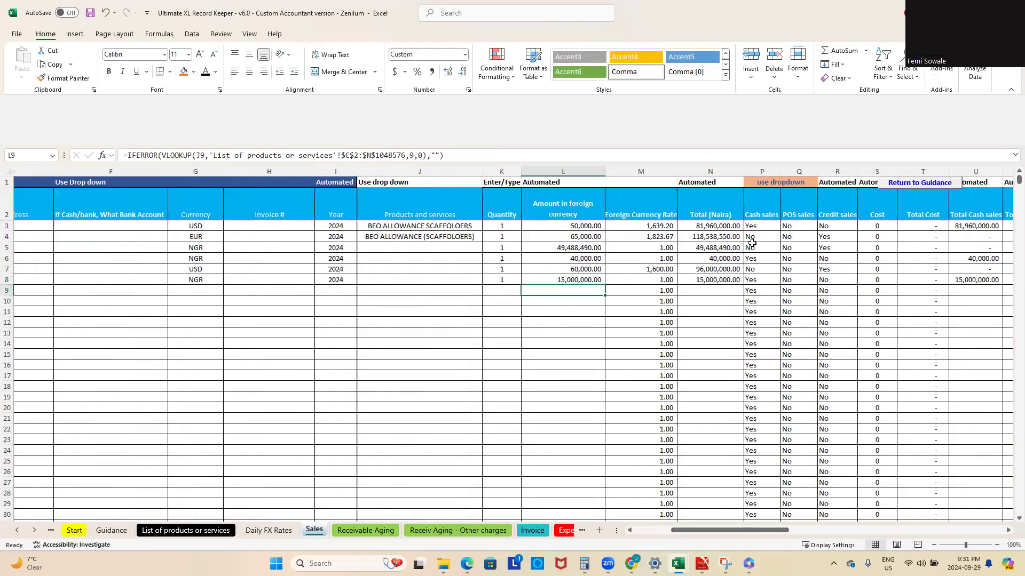
click(763, 279)
click(785, 280)
drag(773, 530, 817, 530)
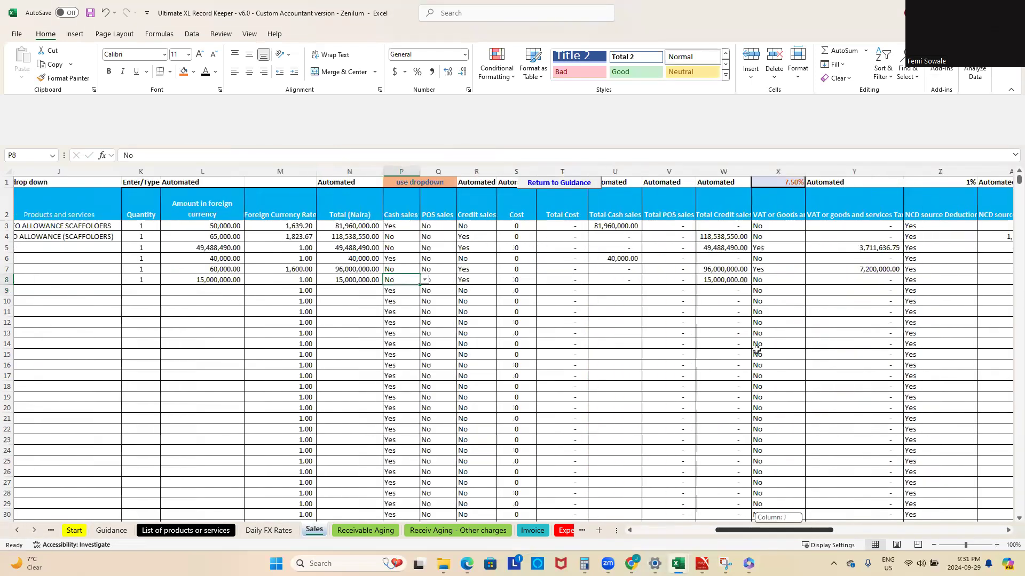
click(769, 280)
click(808, 280)
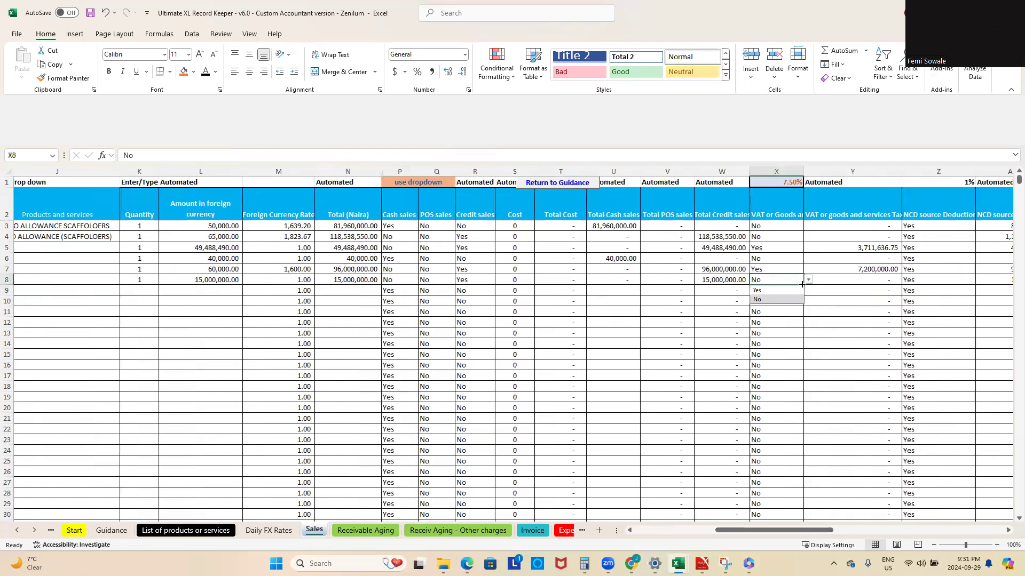
click(757, 290)
Step: Set the WHT Rate of the row 8 sale in AH8 to 2%
drag(826, 536, 926, 515)
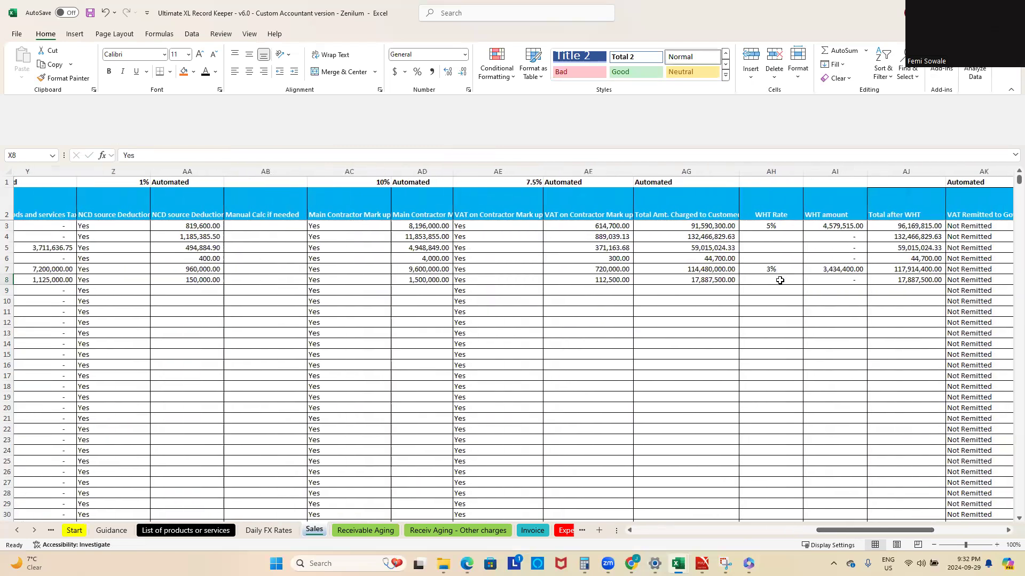
click(780, 280)
click(807, 281)
click(780, 300)
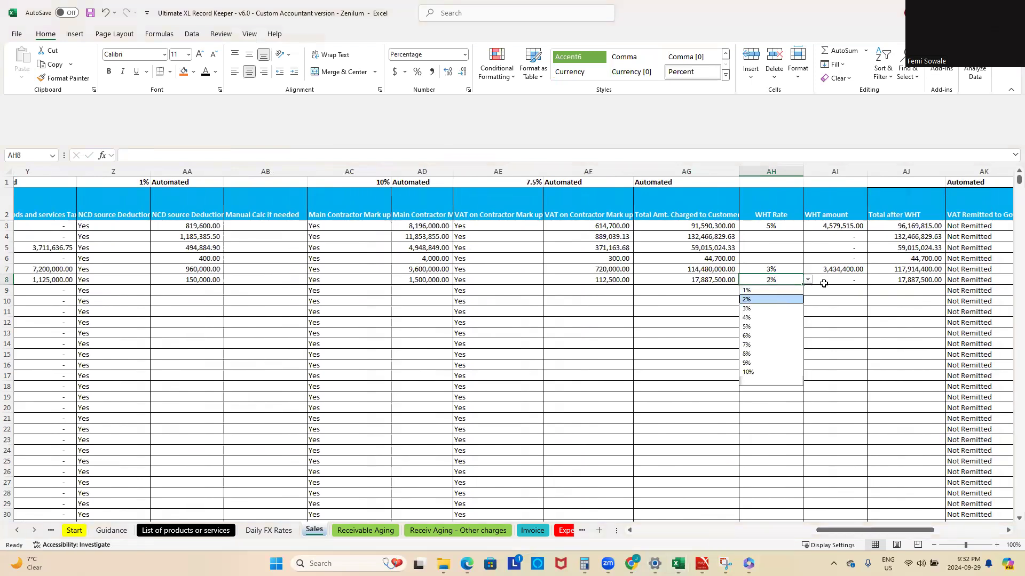
Step: Open the Receivable Aging sheet and inspect Shell's row 7 entry with its amounts owed in NGN and foreign currency
drag(871, 532, 635, 543)
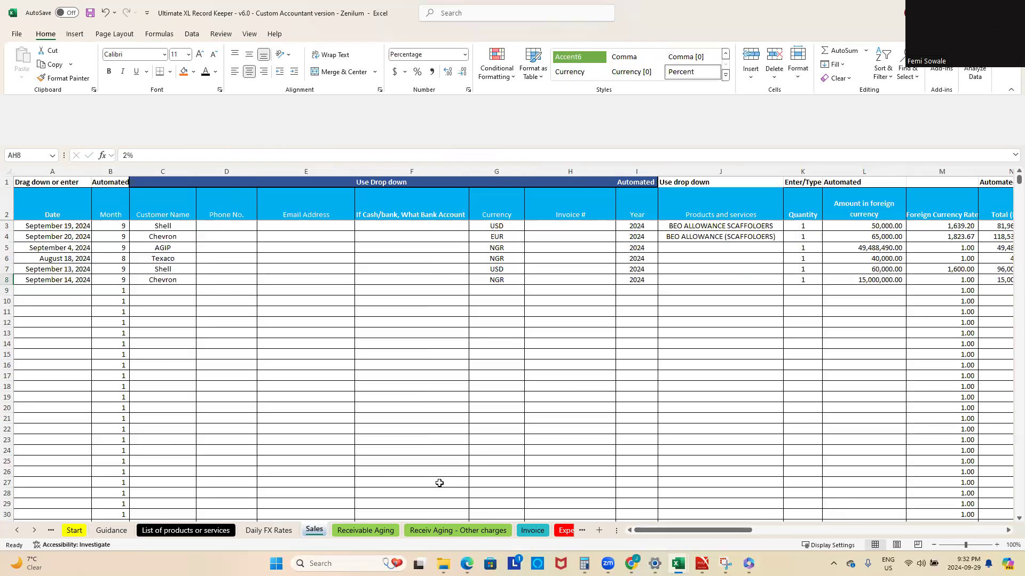
click(372, 531)
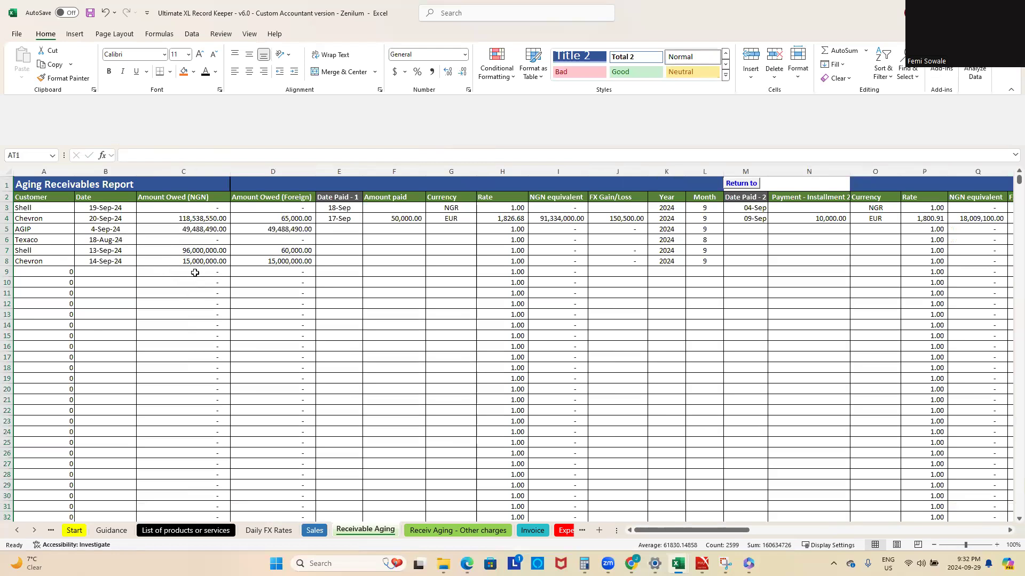
click(7, 251)
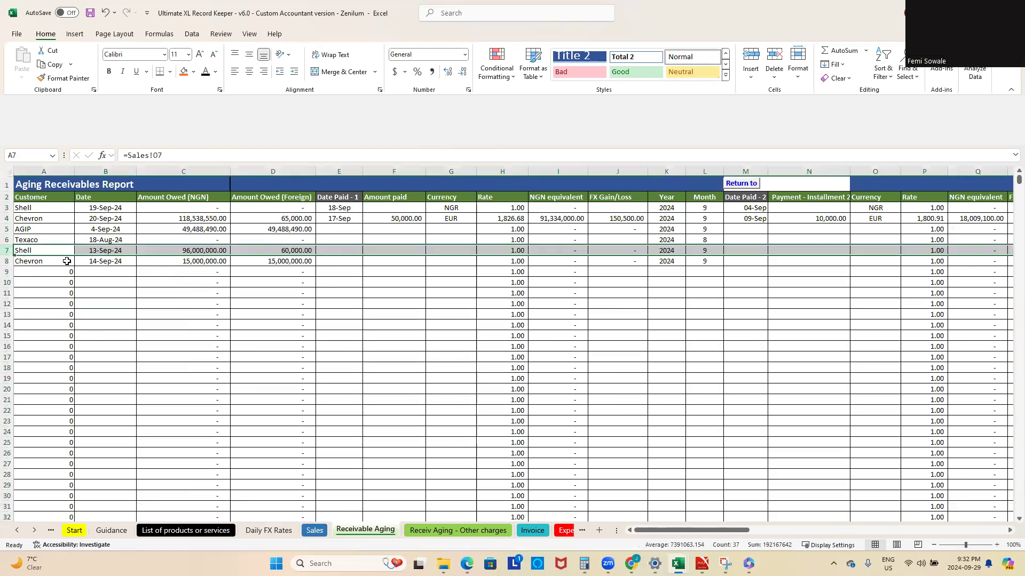
click(210, 302)
click(207, 249)
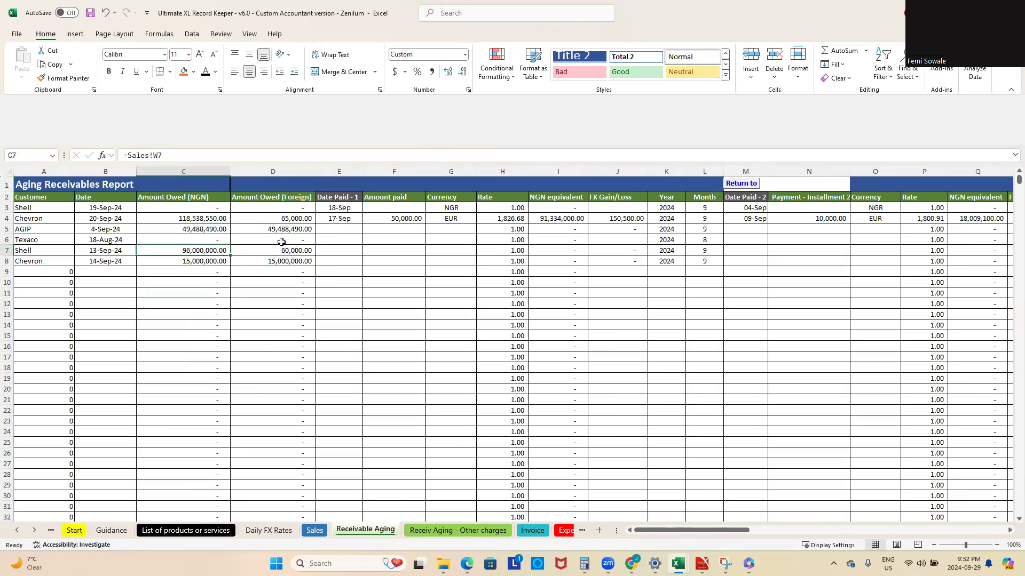
click(280, 251)
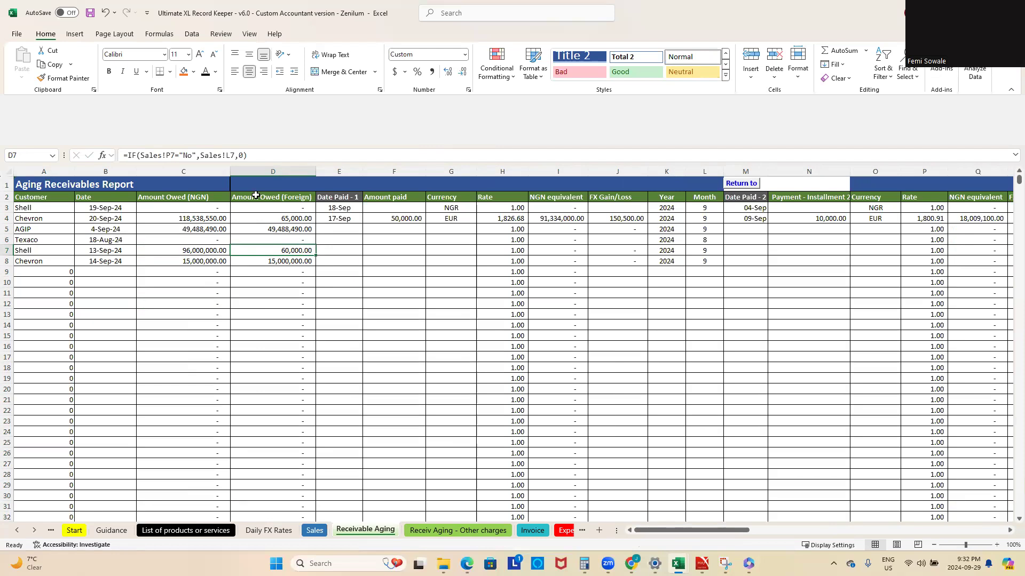
Step: Enter September 17 as the first payment date for Shell's row 7 receivable and match the date format of E4
click(349, 249)
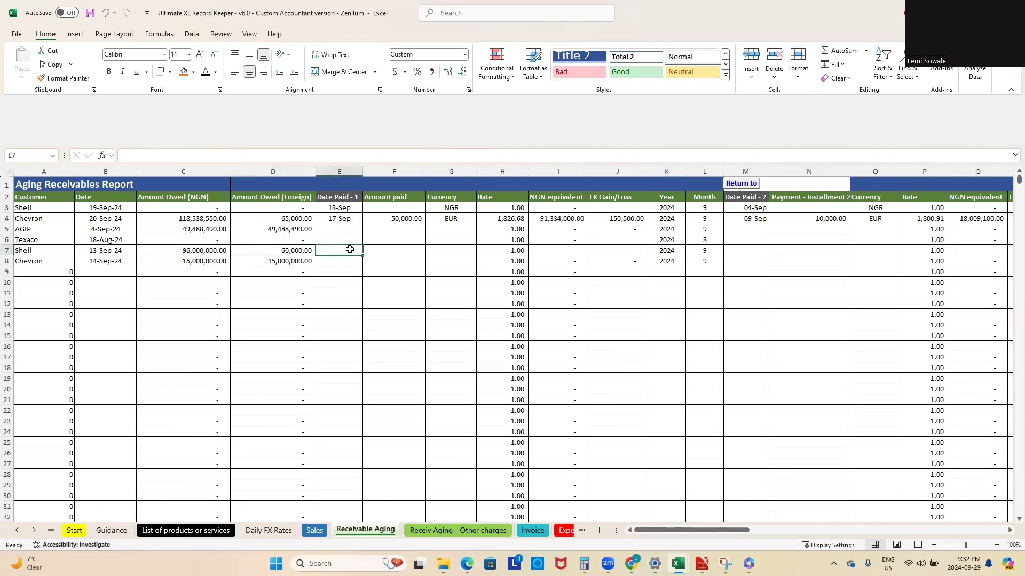
text(sep)
text( 20)
key(Tab)
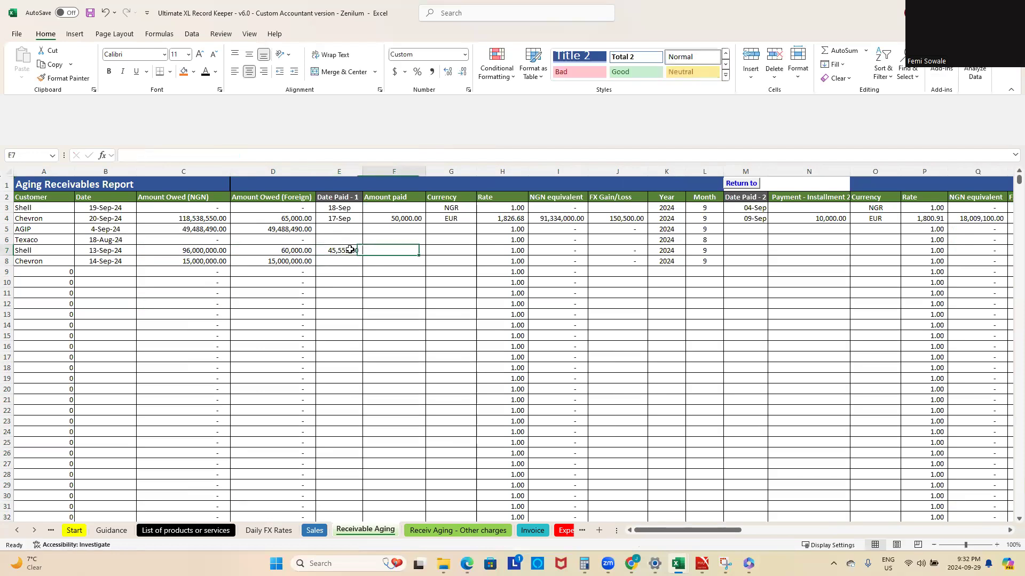
click(347, 250)
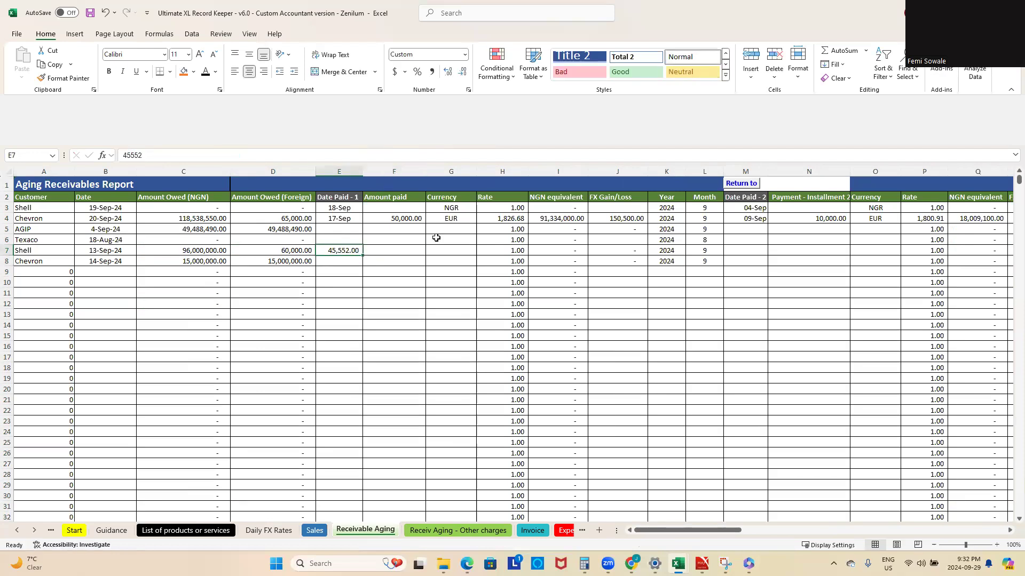
key(alt+Tab)
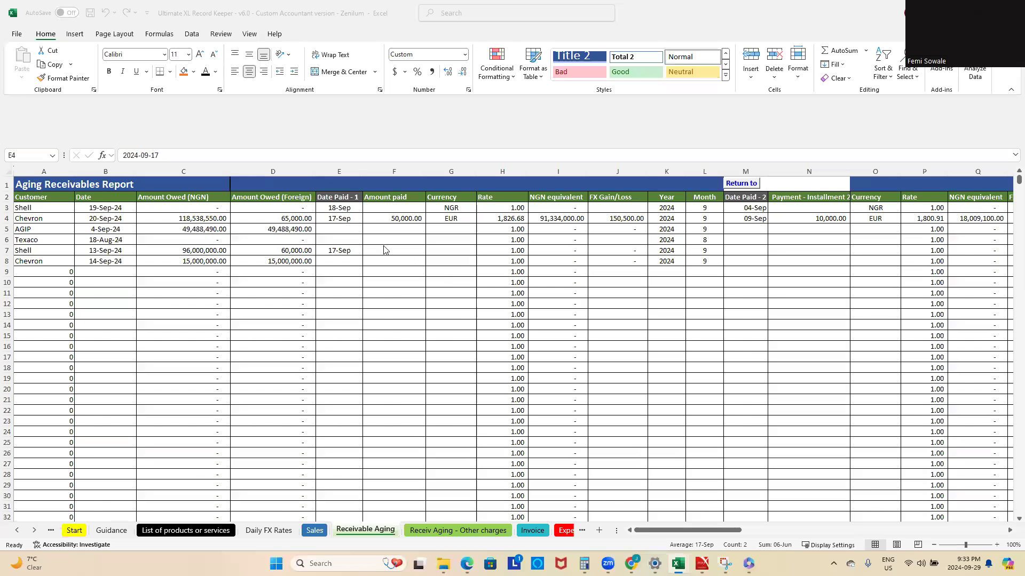
key(ctrl+shift+Down)
key(ctrl+shift+Down)
Step: Enter 10,000 as the amount paid in F7 for Shell's row 7 receivable
click(398, 249)
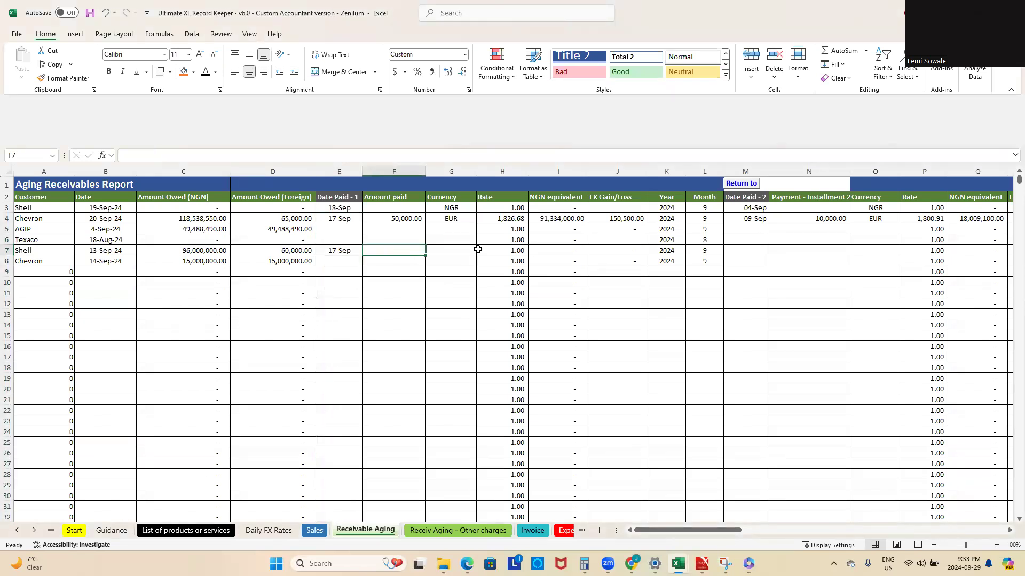
text(100)
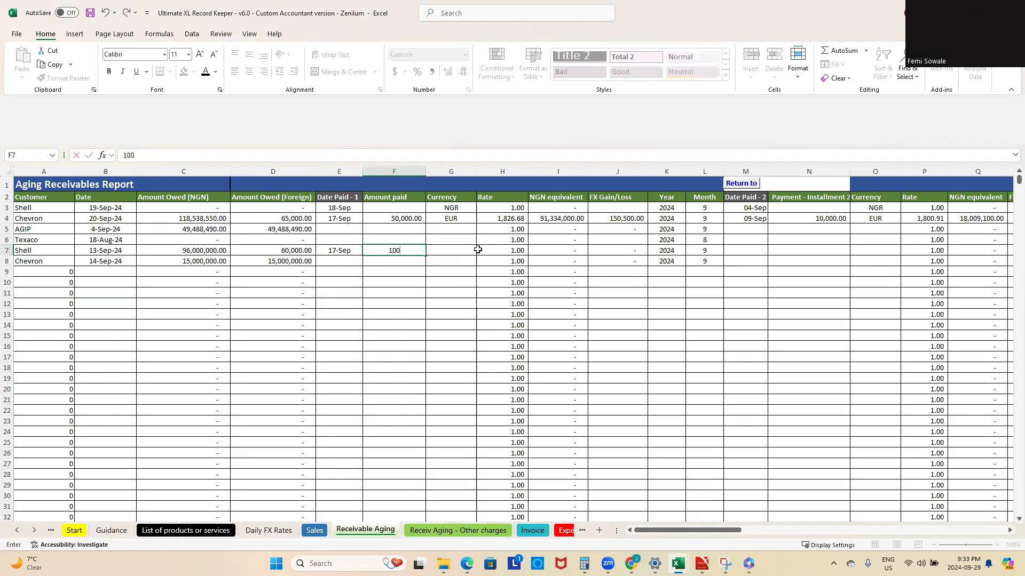
click(469, 249)
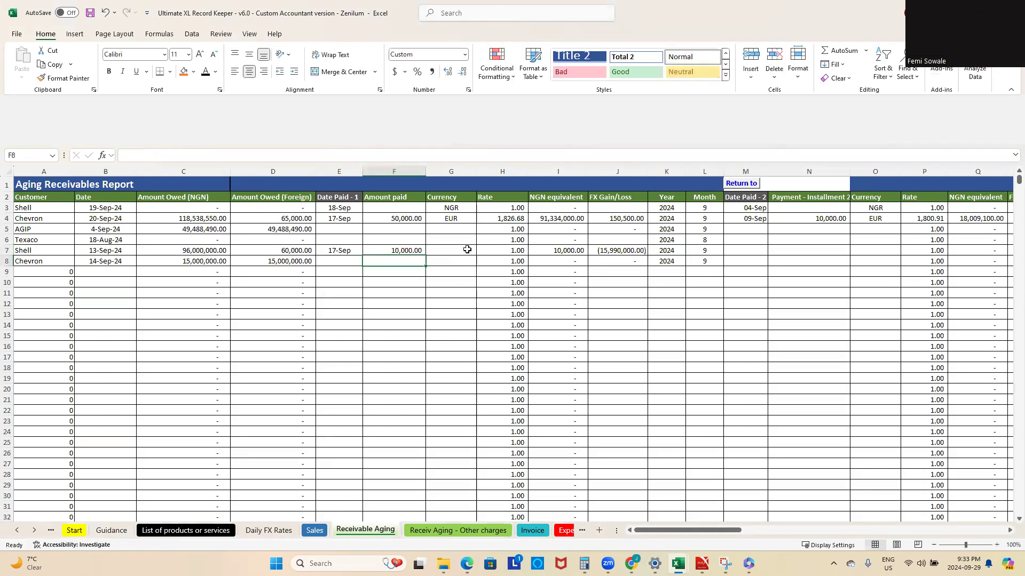
Step: Set the currency of Shell's first payment in row 7 to USD and enter September 18 as the second payment date
click(482, 251)
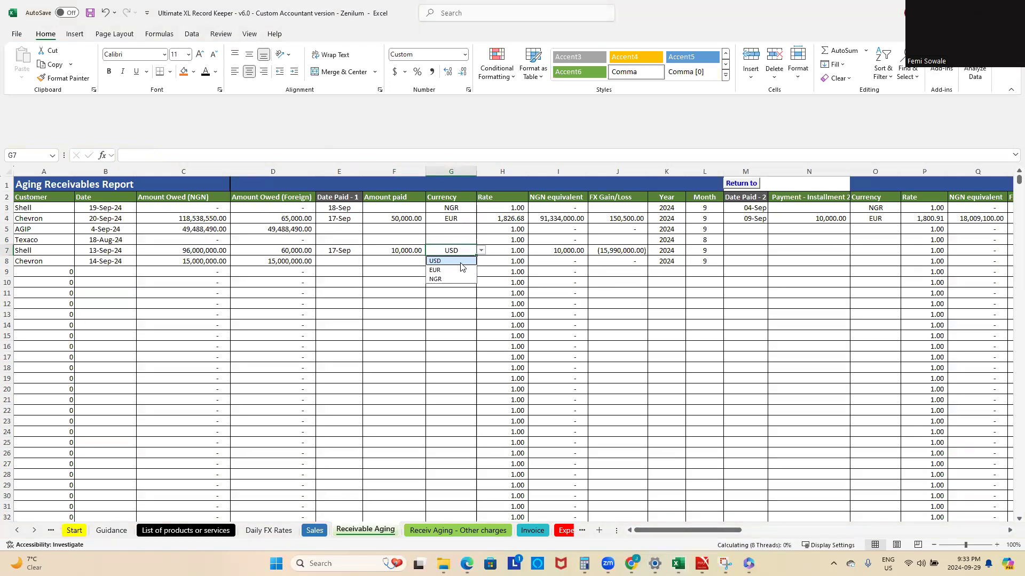
click(468, 261)
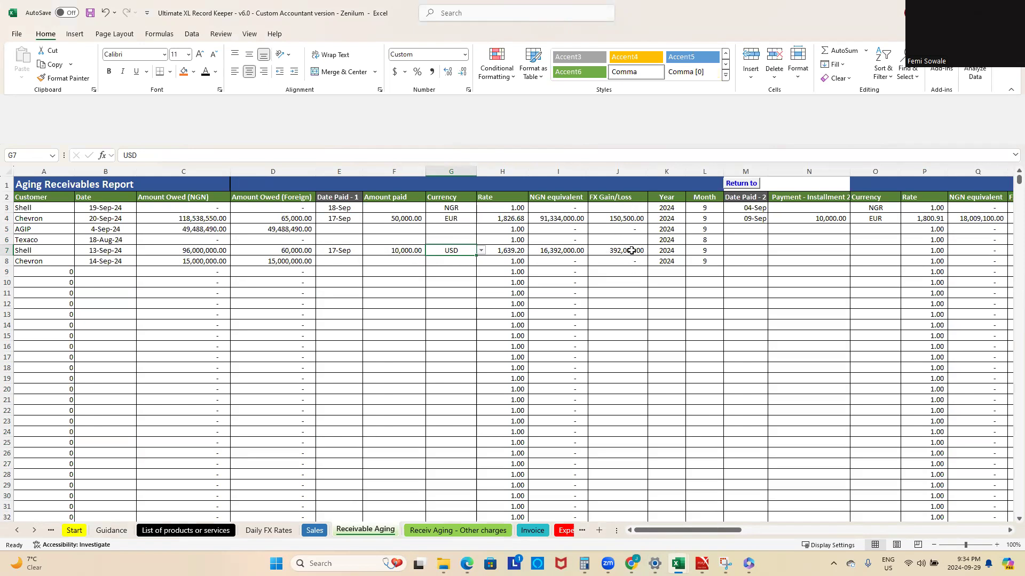
click(738, 248)
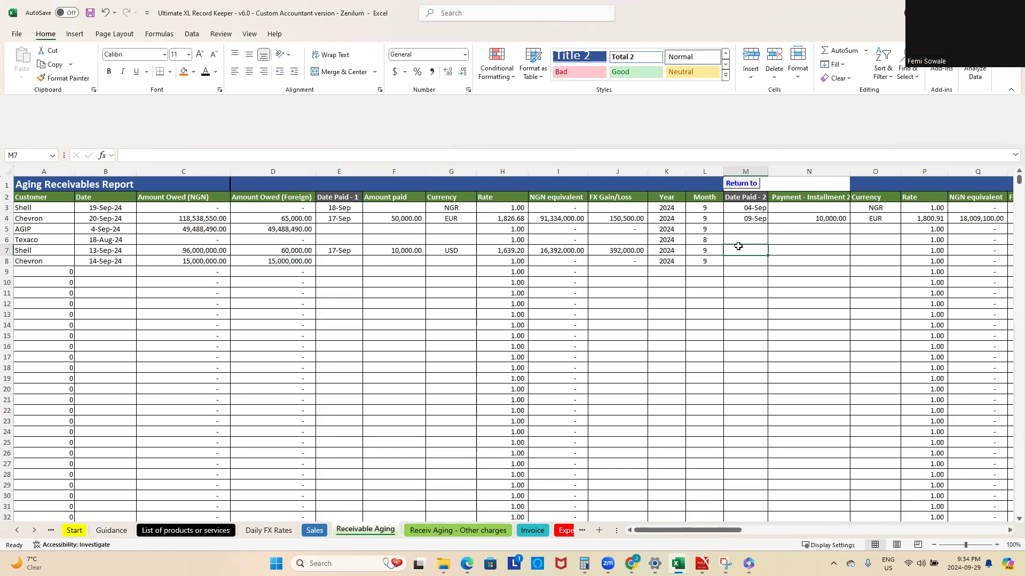
text(sep 18)
key(ctrl+Return)
Step: Enter 50,000 as Shell's second installment in N7 and set its payment currency in O7 to USD
click(803, 249)
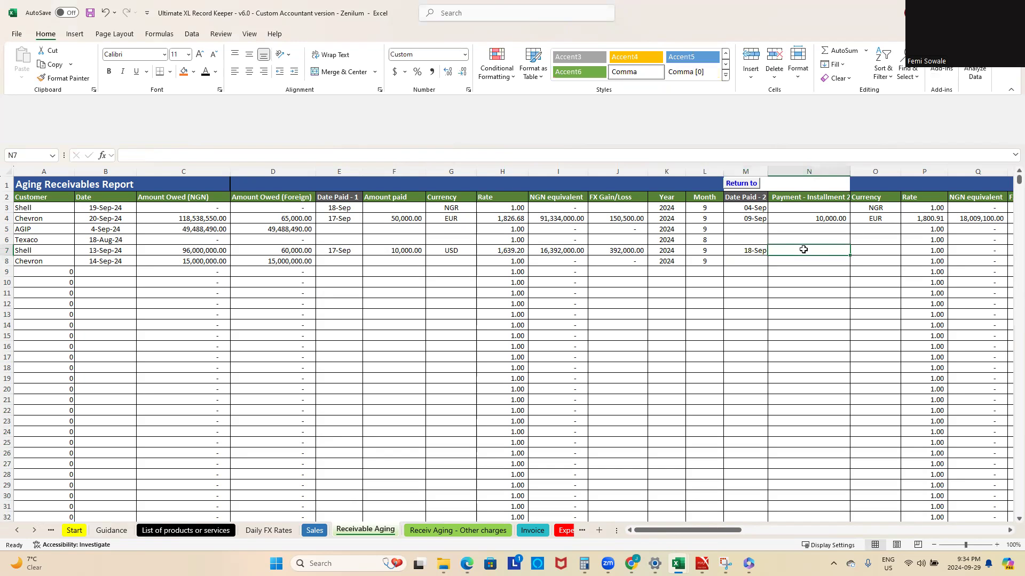
text(5000)
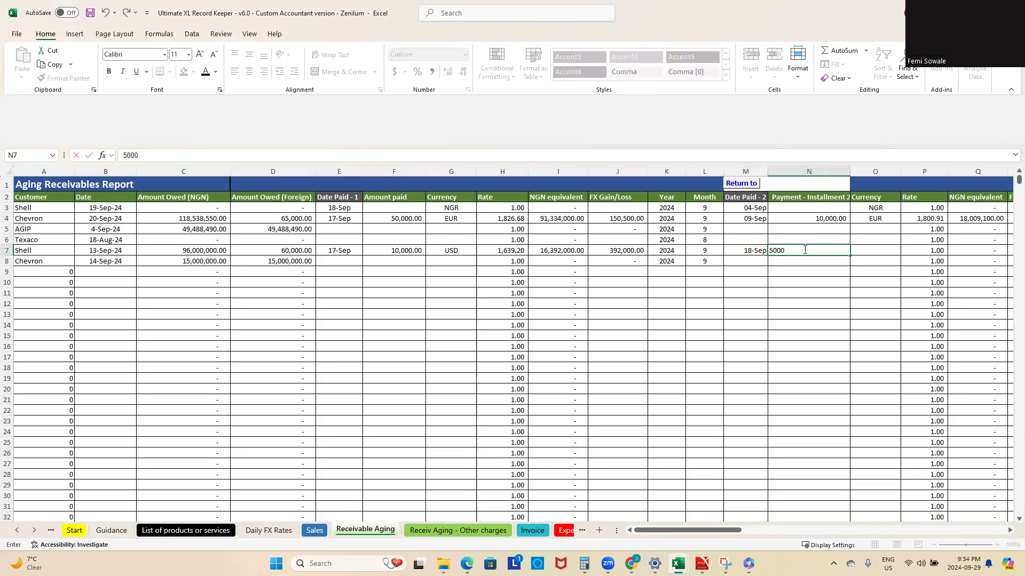
key(Return)
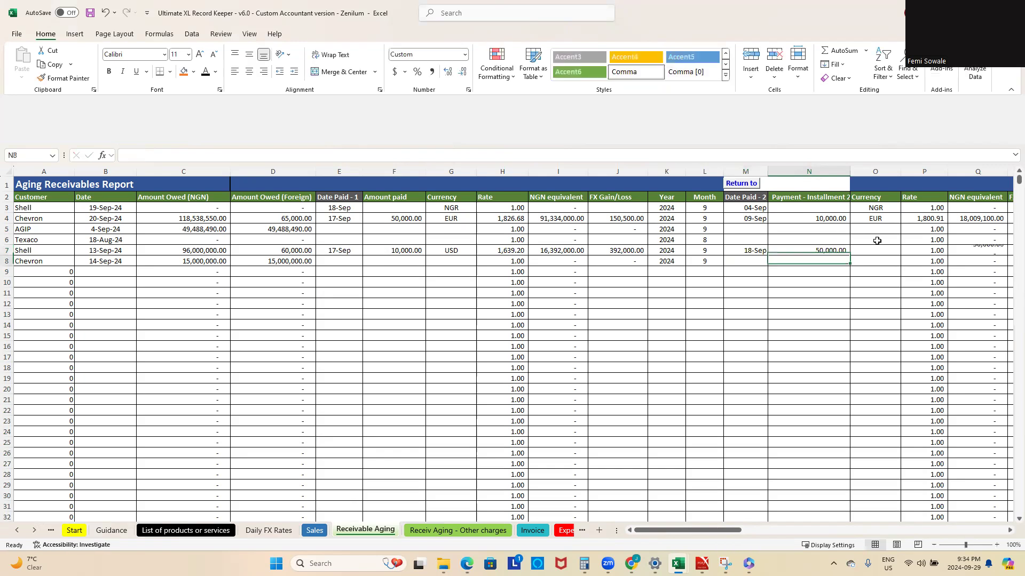
click(884, 247)
click(906, 251)
click(875, 261)
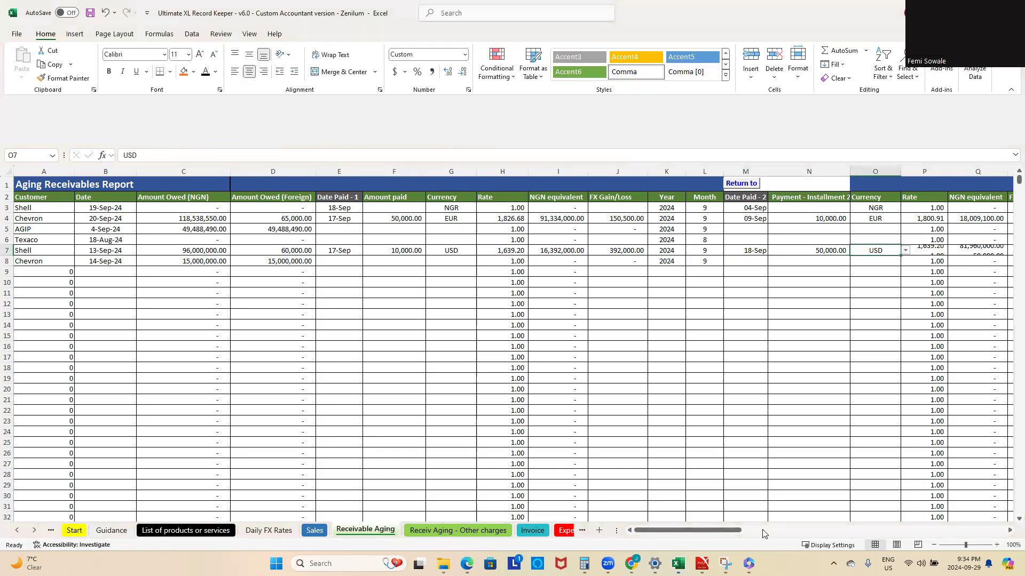
Step: Examine Shell's row 7 across the sheet: the second payment's FX gain or loss, then Outstanding and Outstanding (NGN) in AS7 and AT7
drag(732, 530, 767, 534)
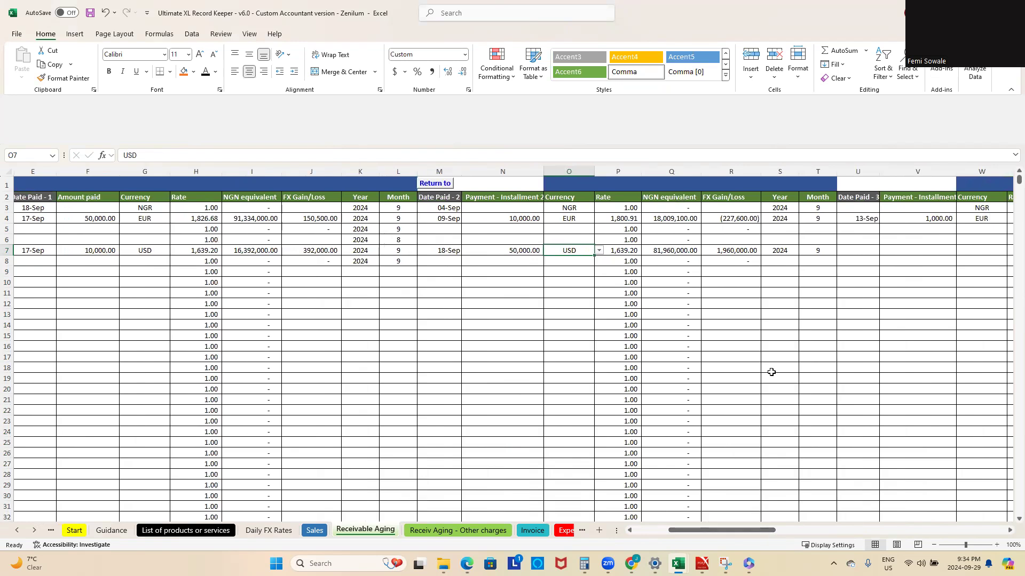
drag(771, 530, 738, 535)
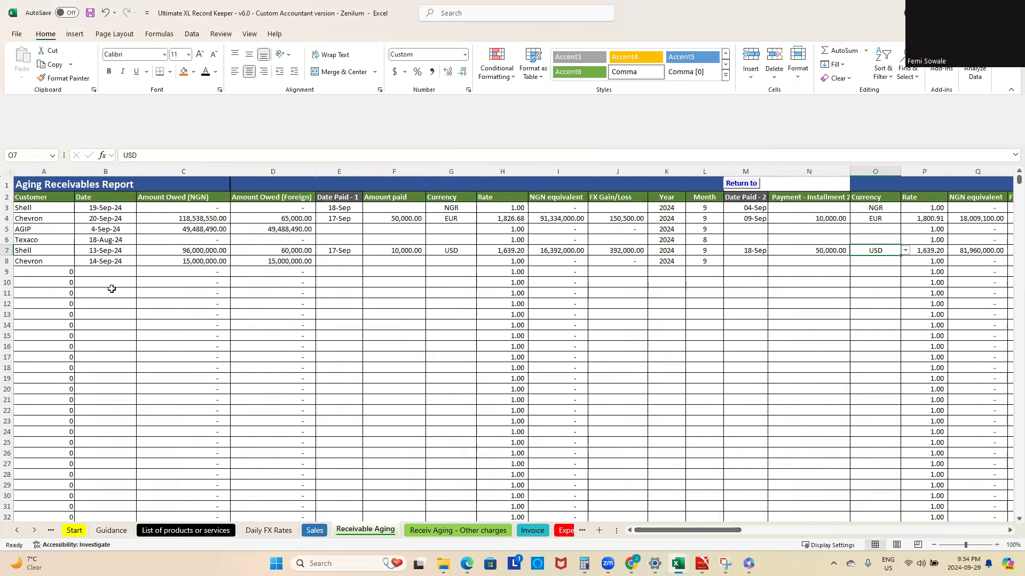
click(9, 250)
drag(736, 531, 937, 538)
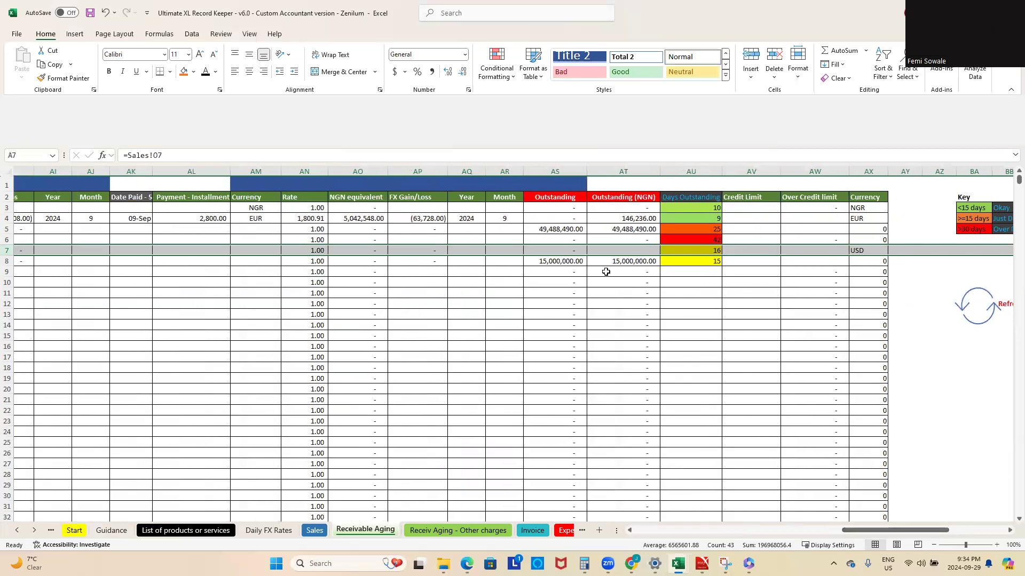
click(559, 249)
click(635, 249)
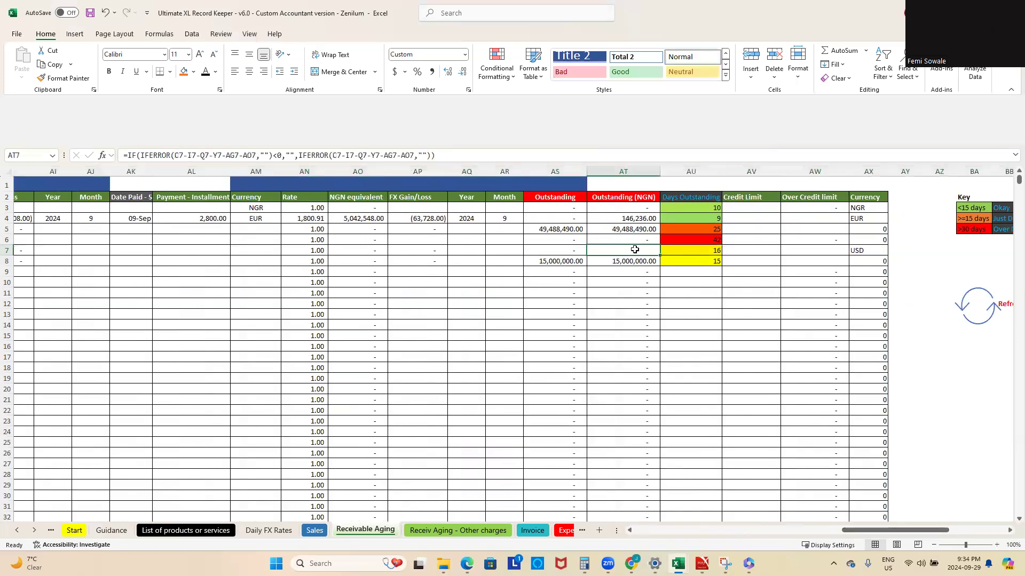
click(551, 246)
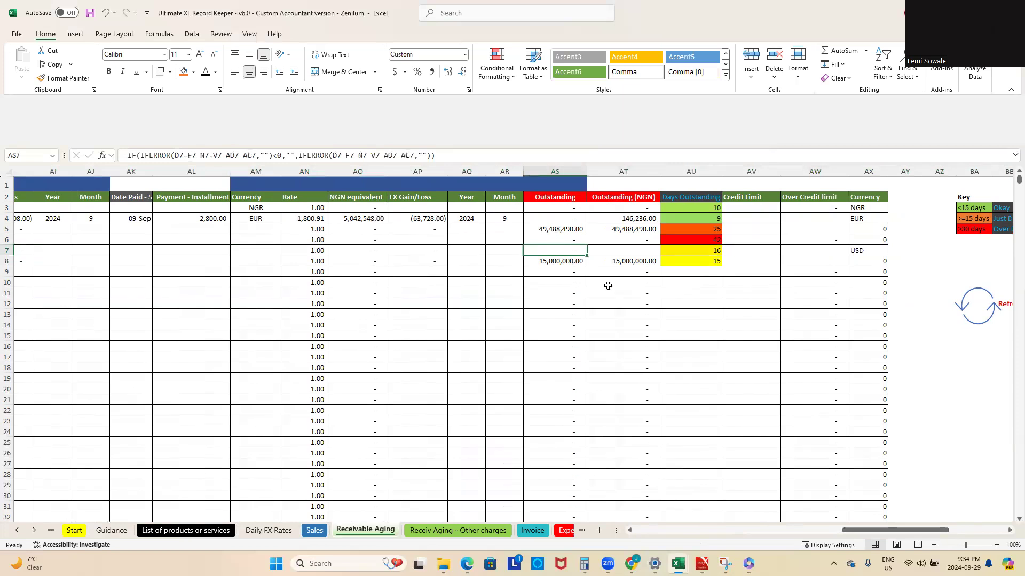
Step: Refresh the customer summary of days debt and total outstanding beside the aging key on the Receivable Aging sheet
drag(898, 531, 934, 530)
click(725, 315)
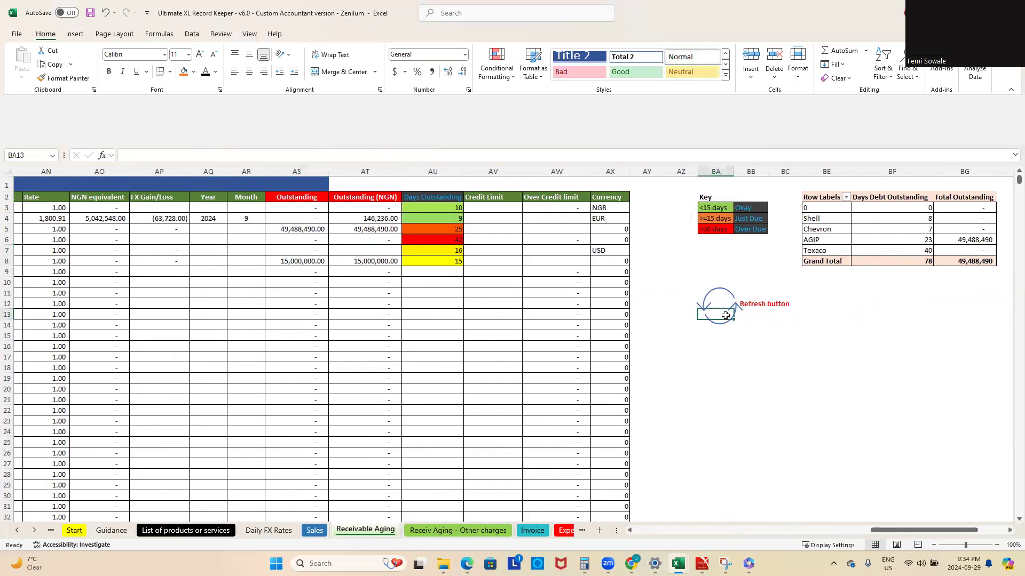
click(721, 326)
drag(928, 533, 907, 532)
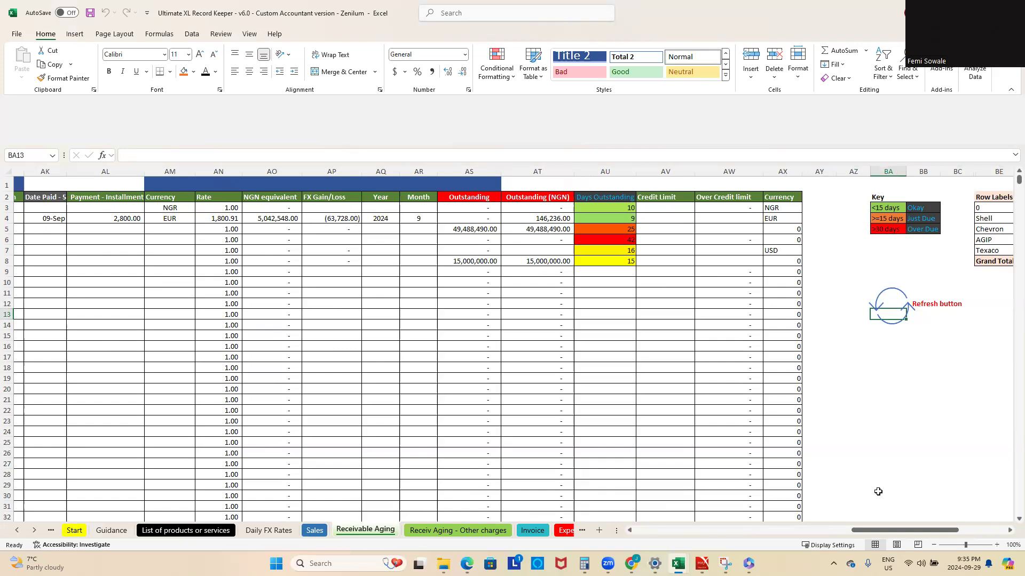
drag(913, 528, 650, 534)
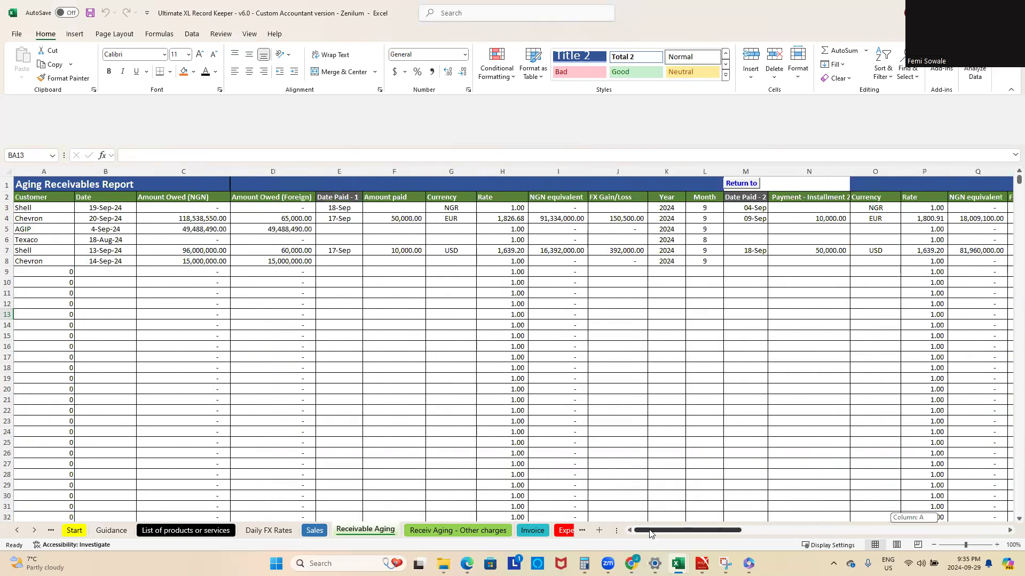
drag(650, 534, 649, 533)
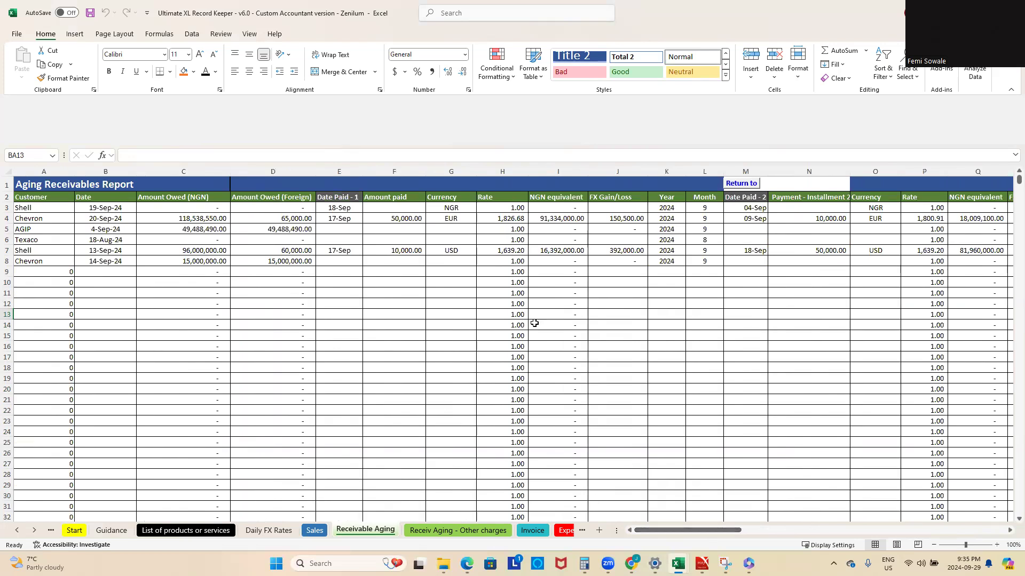
Step: Open the Income Statement (P&L) sheet and look over its monthly sales and expense lines
click(35, 531)
click(35, 531)
click(35, 531)
click(34, 531)
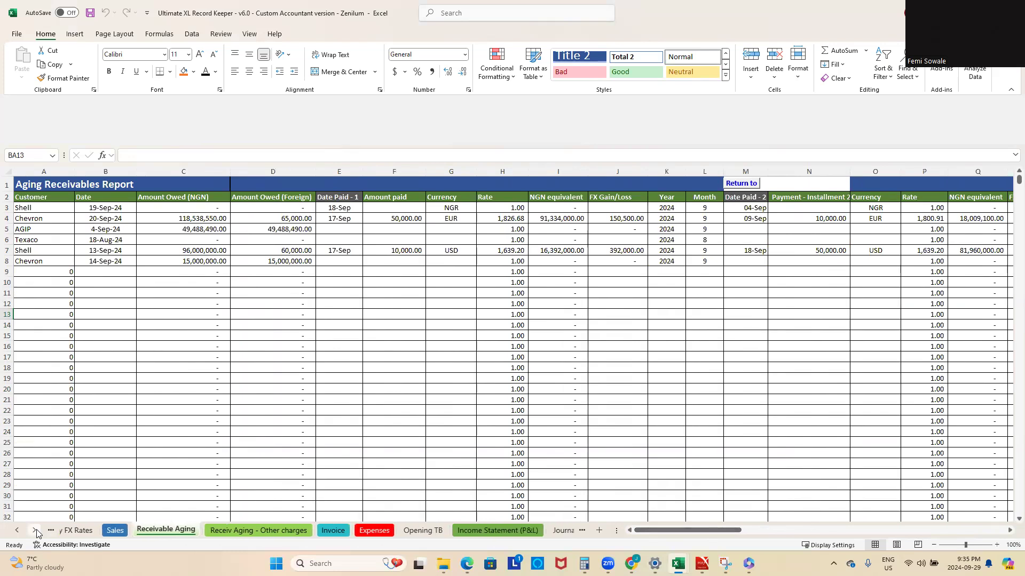
click(35, 531)
click(427, 530)
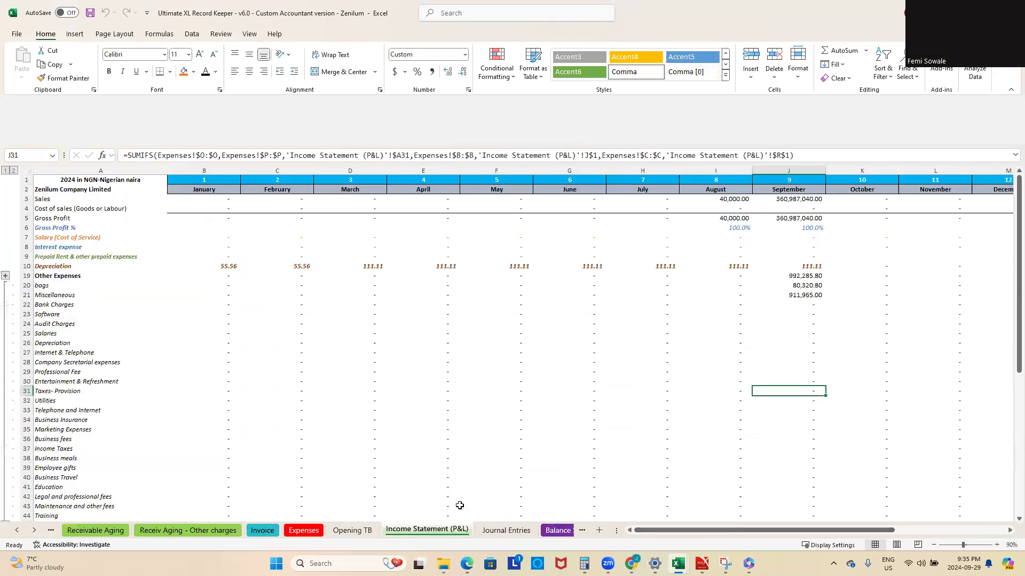
scroll(741, 386, down, 2)
scroll(713, 327, up, 2)
click(715, 353)
Step: Inspect the Foreign Exchange gains or losses in row 49, including the September formula in J49 and the yearly total
scroll(690, 383, down, 10)
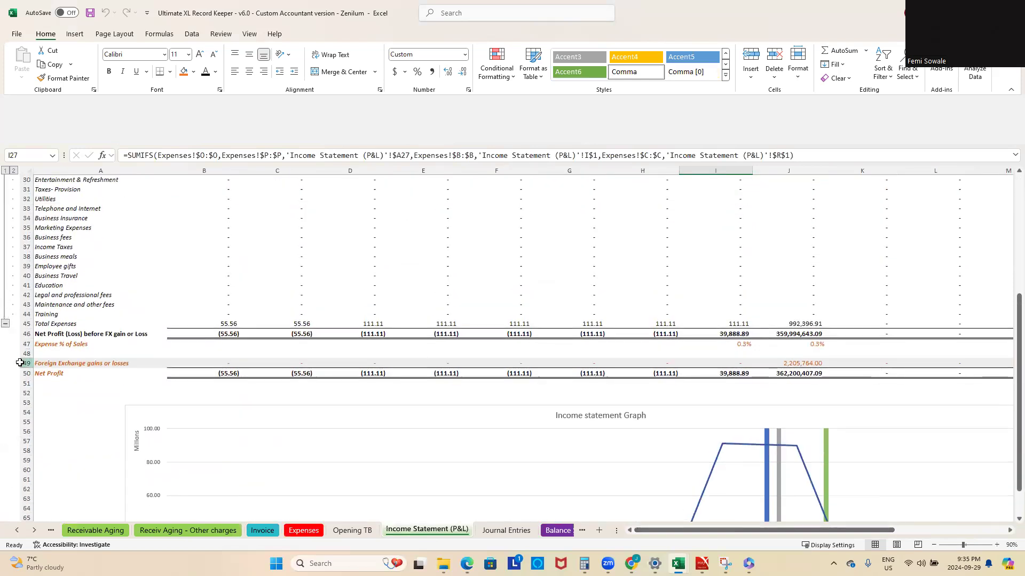
click(24, 363)
scroll(763, 462, right, 3)
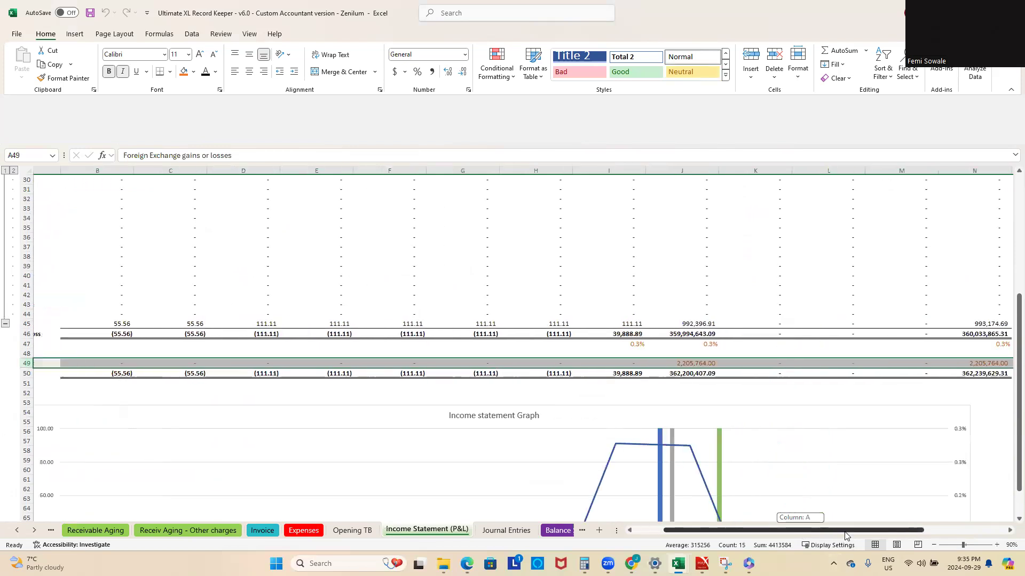
click(619, 364)
scroll(640, 394, up, 10)
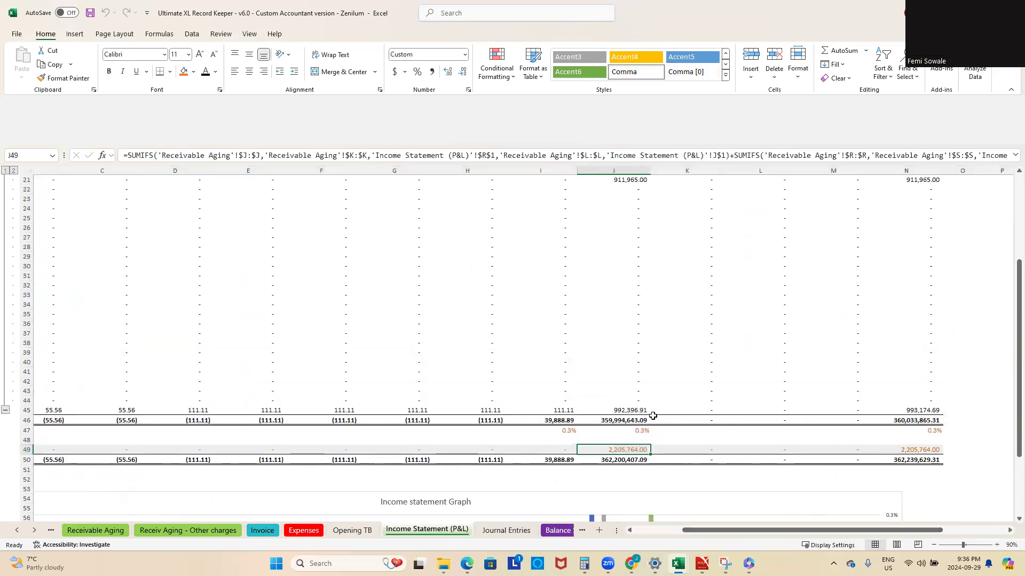
scroll(653, 415, down, 3)
scroll(646, 428, down, 2)
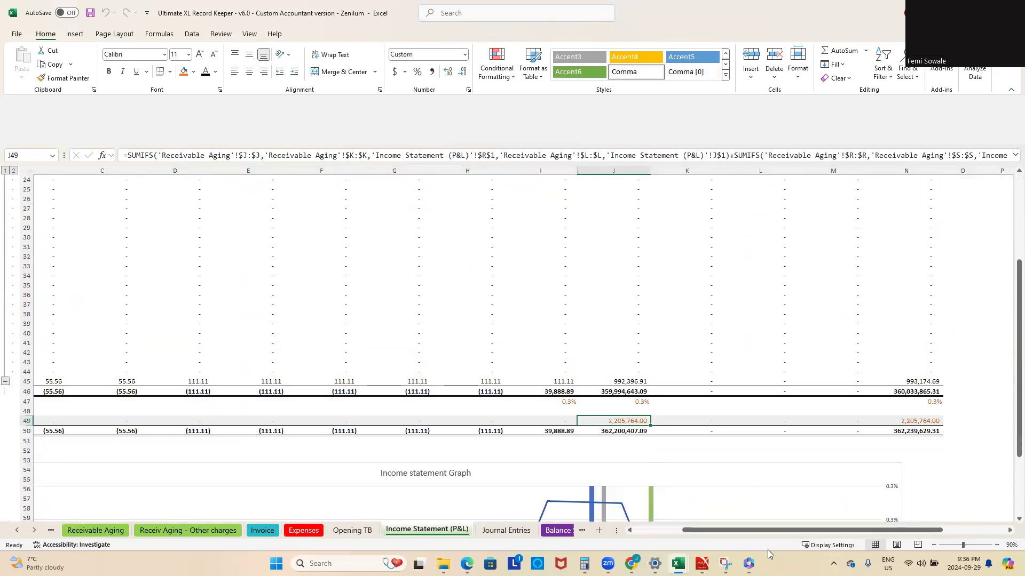
drag(749, 536, 625, 539)
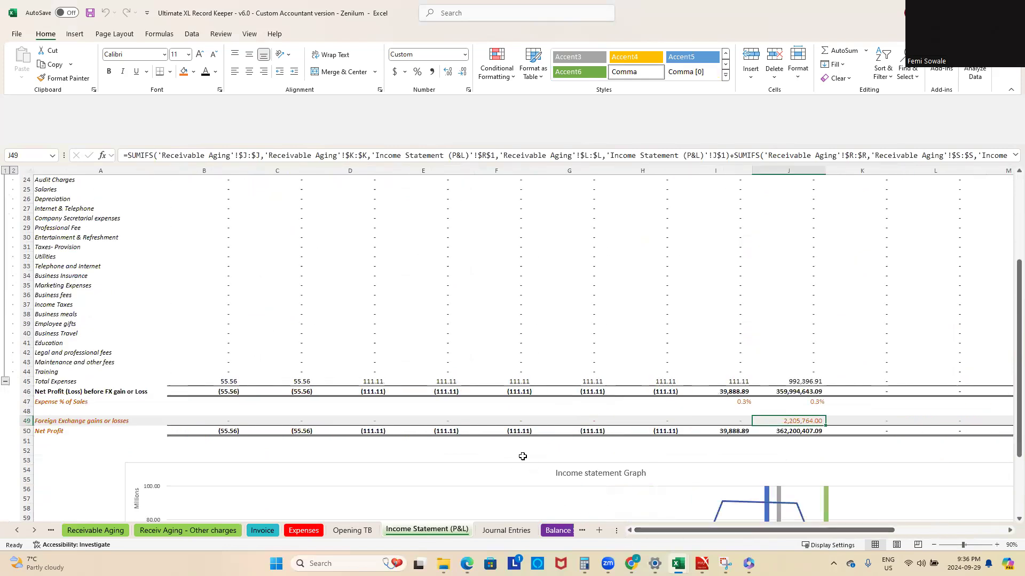
Step: Open the Receiv Aging - Other charges sheet to view the NGN amounts each customer owes
click(16, 531)
click(16, 531)
click(16, 531)
click(16, 531)
click(16, 532)
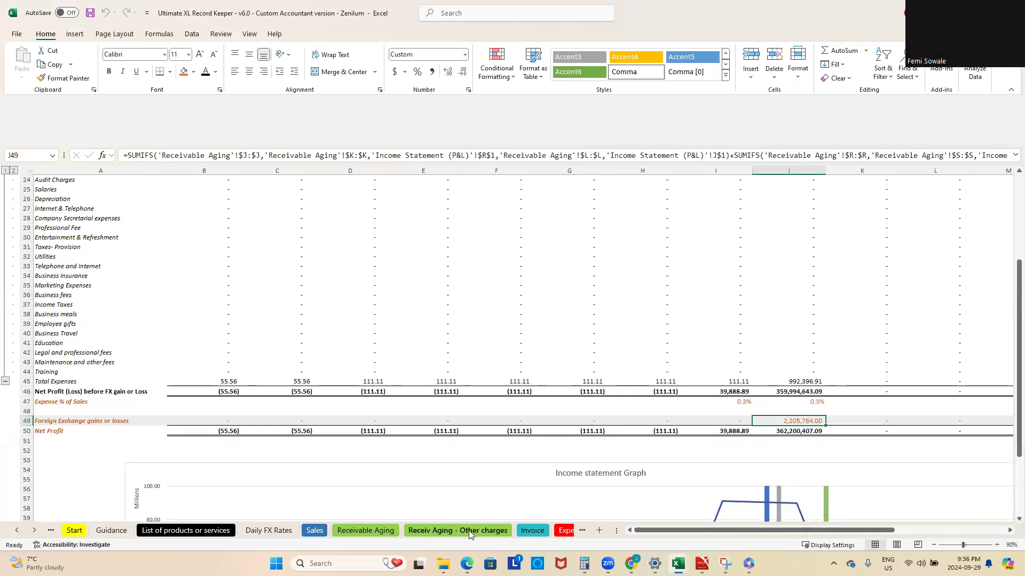
click(469, 530)
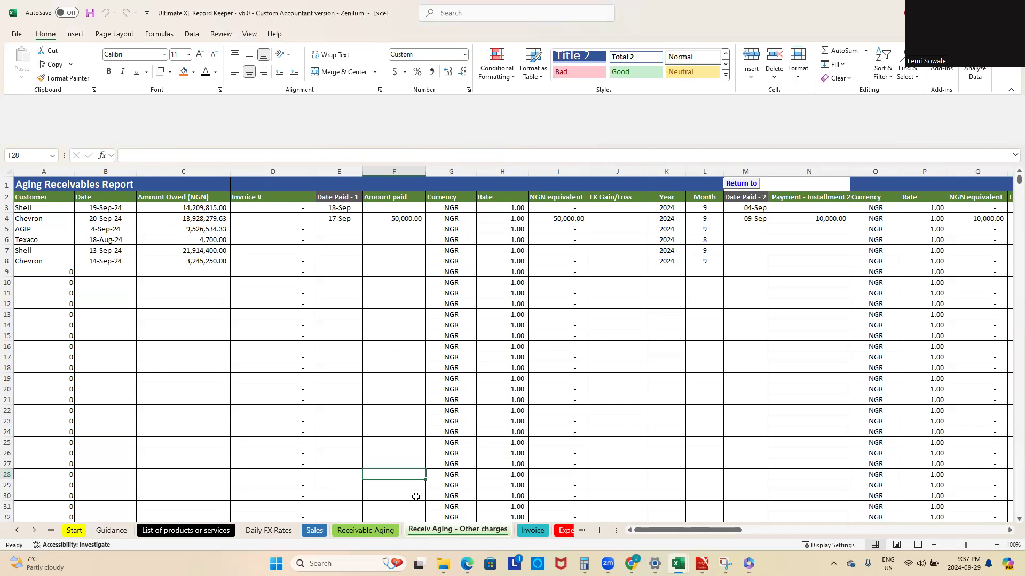
Step: Trace the other charges to the Total Other charges column AL on the Sales sheet, and return to Receiv Aging - Other charges
click(366, 531)
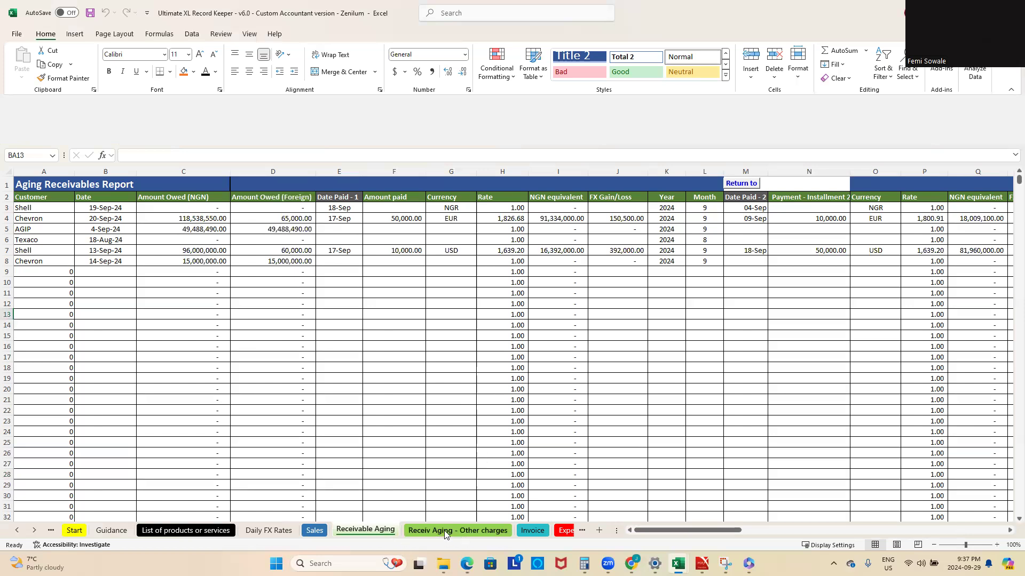
drag(718, 530, 902, 537)
click(322, 532)
drag(717, 531, 950, 534)
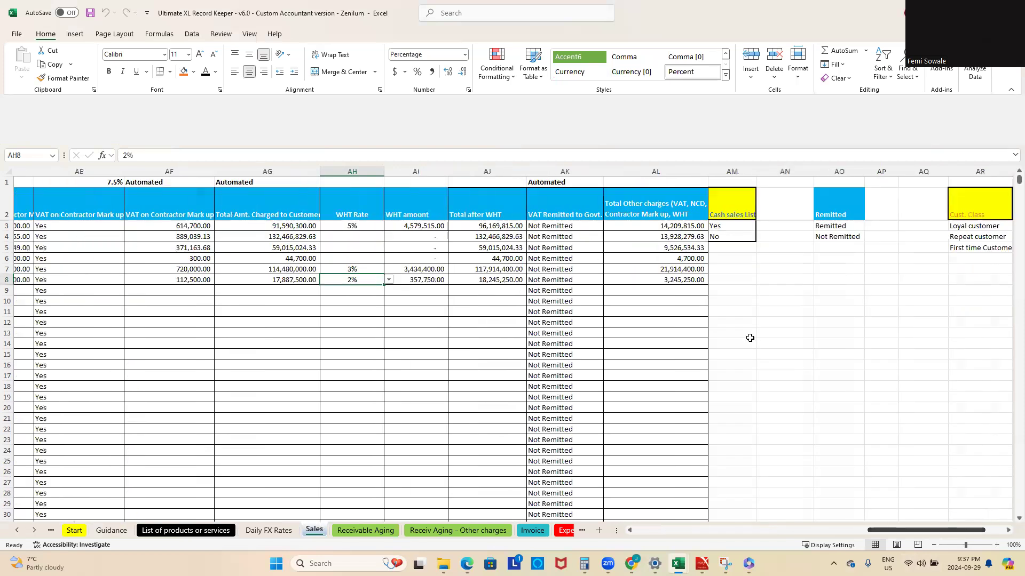
click(650, 213)
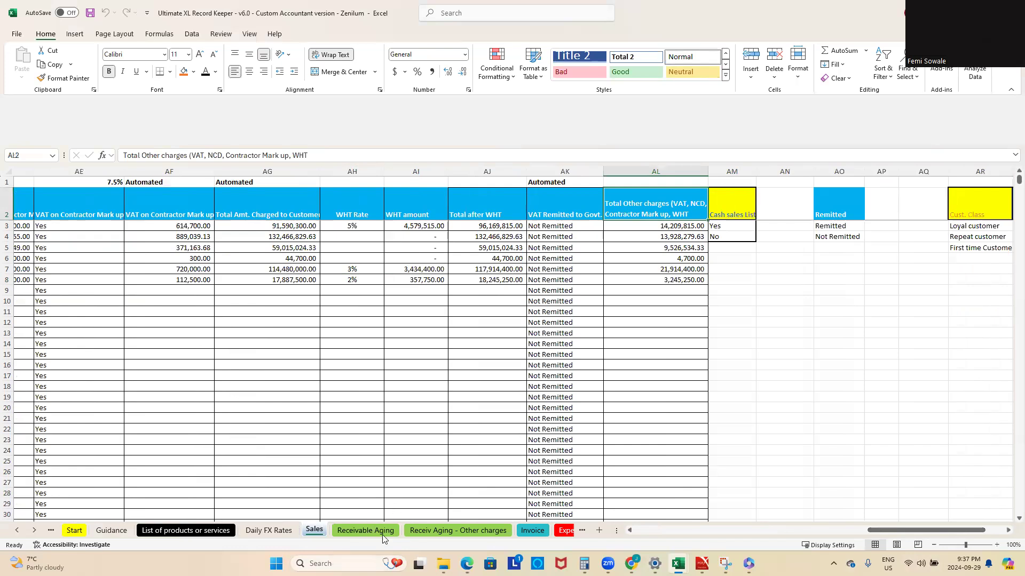
click(469, 530)
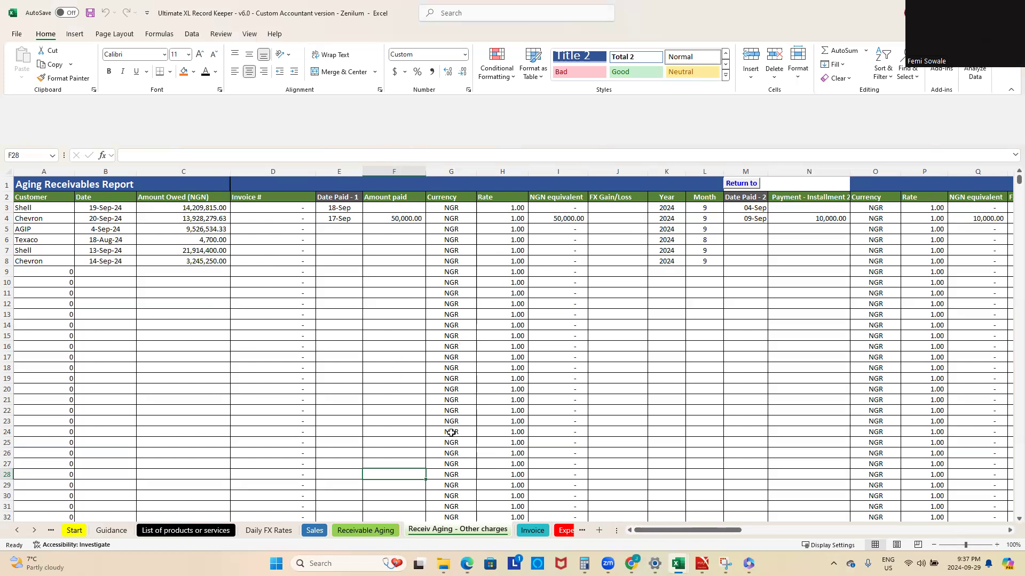
Step: Open the Expenses sheet and review the expense category list in column W, including bags, Miscellaneous and Bank Charges
click(34, 530)
click(35, 530)
click(35, 530)
click(34, 529)
click(327, 533)
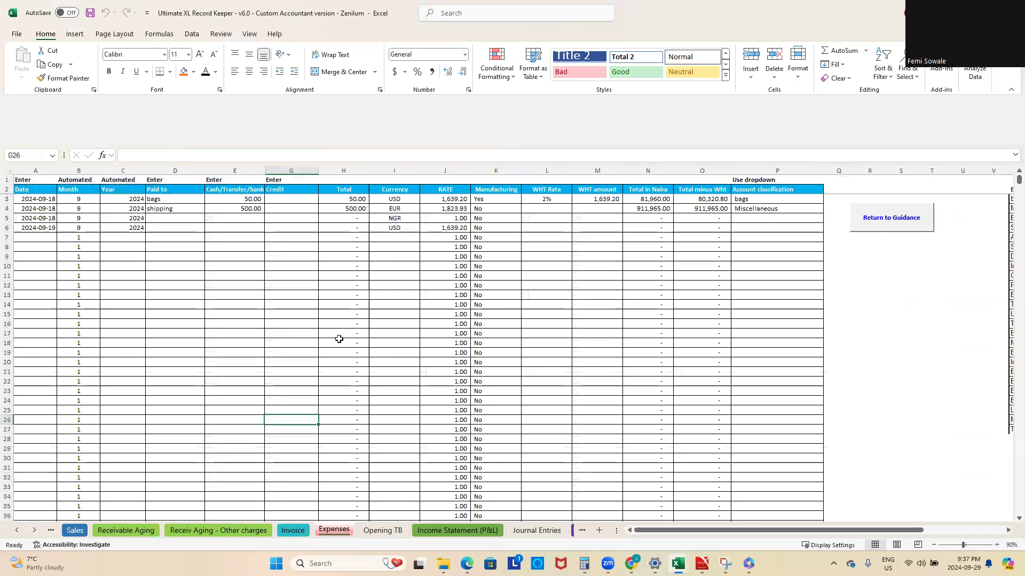
drag(800, 530, 880, 530)
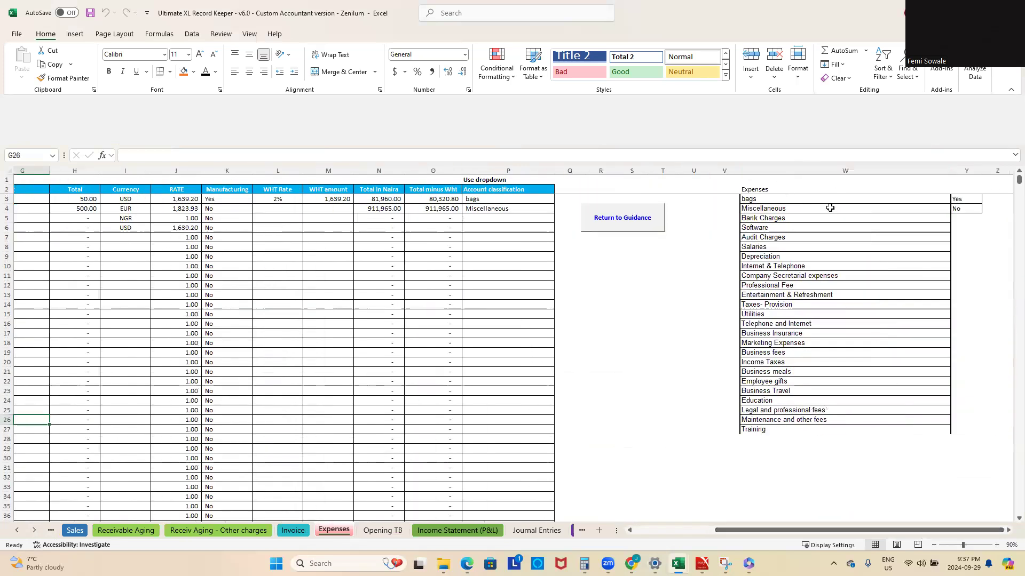
click(797, 201)
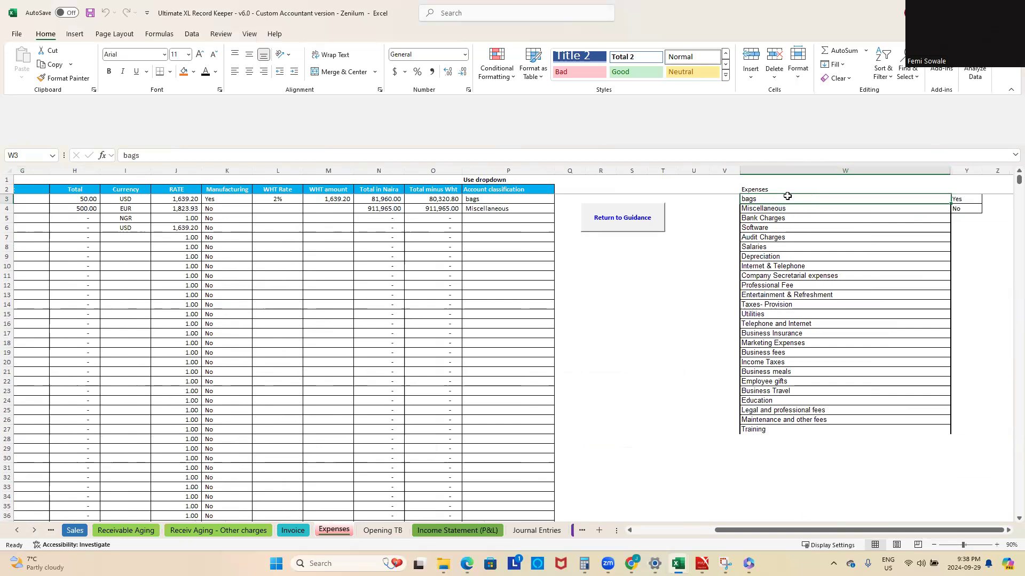
click(771, 209)
click(758, 218)
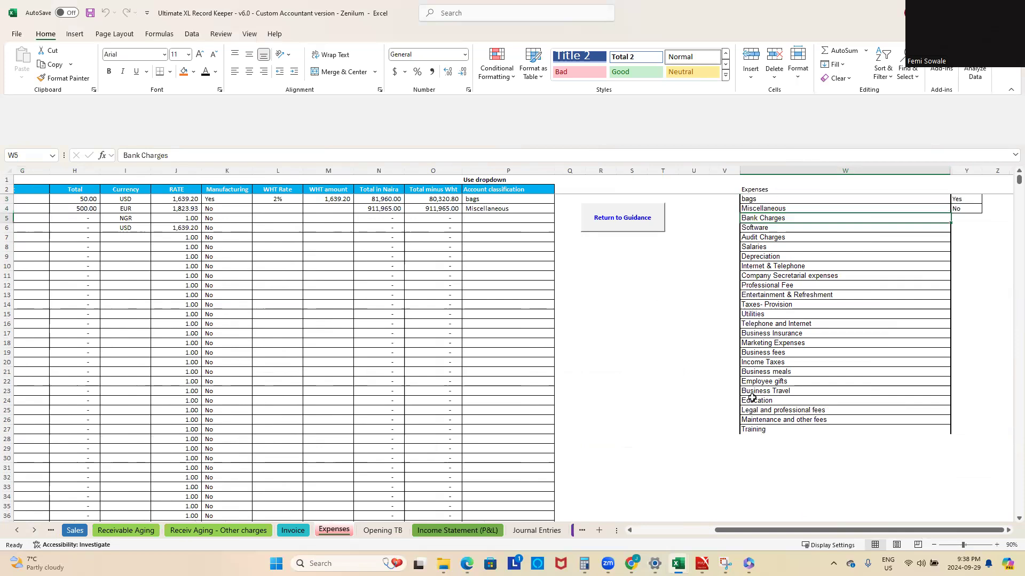
Step: Compare the expense categories with the Other Expenses lines on the Income Statement (P&L) sheet
click(464, 531)
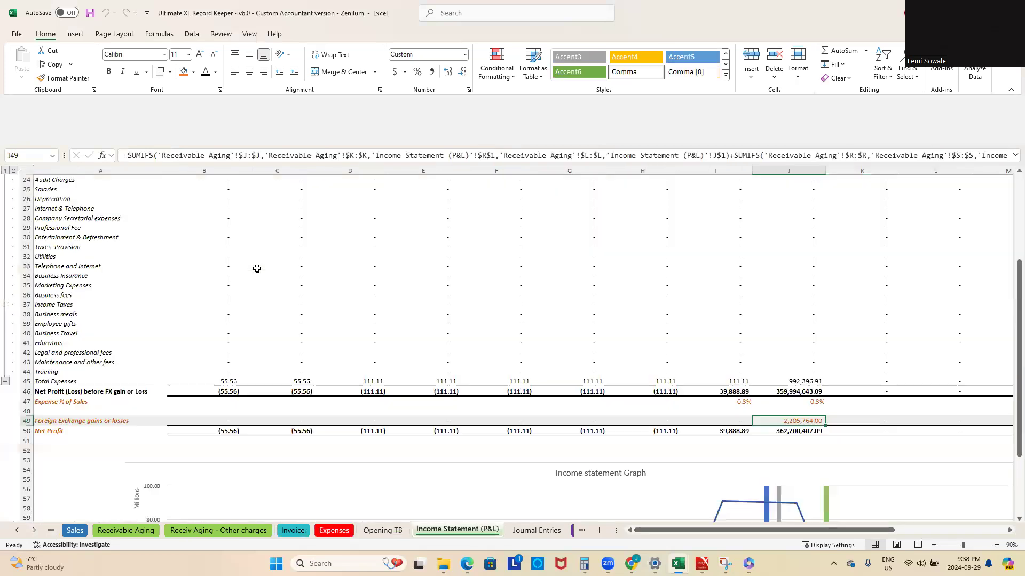
scroll(100, 292, up, 5)
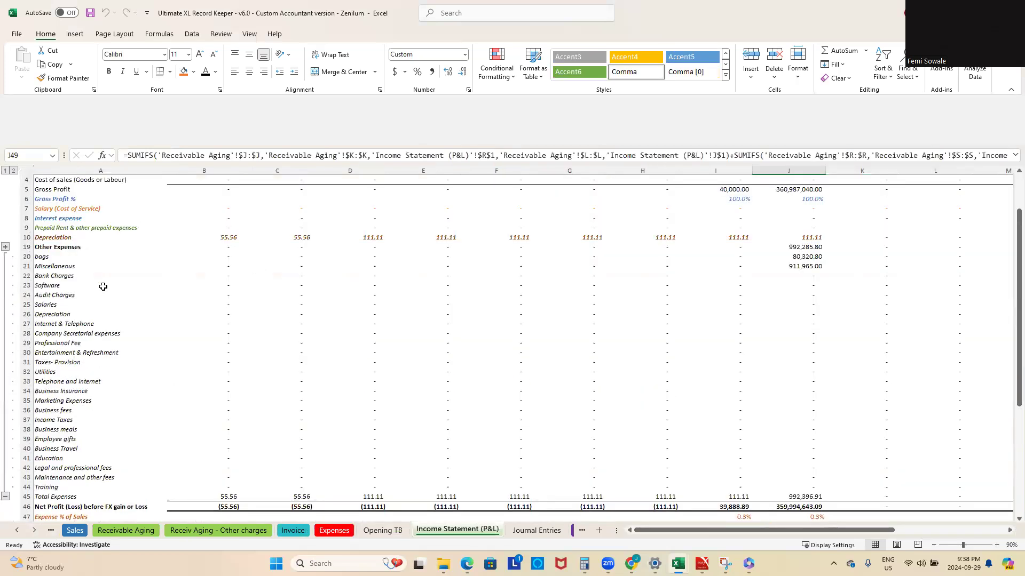
Step: Expand all grouped rows on the Income Statement (P&L), review the depreciation and expense lines, and collapse every group to summary level
scroll(117, 272, up, 1)
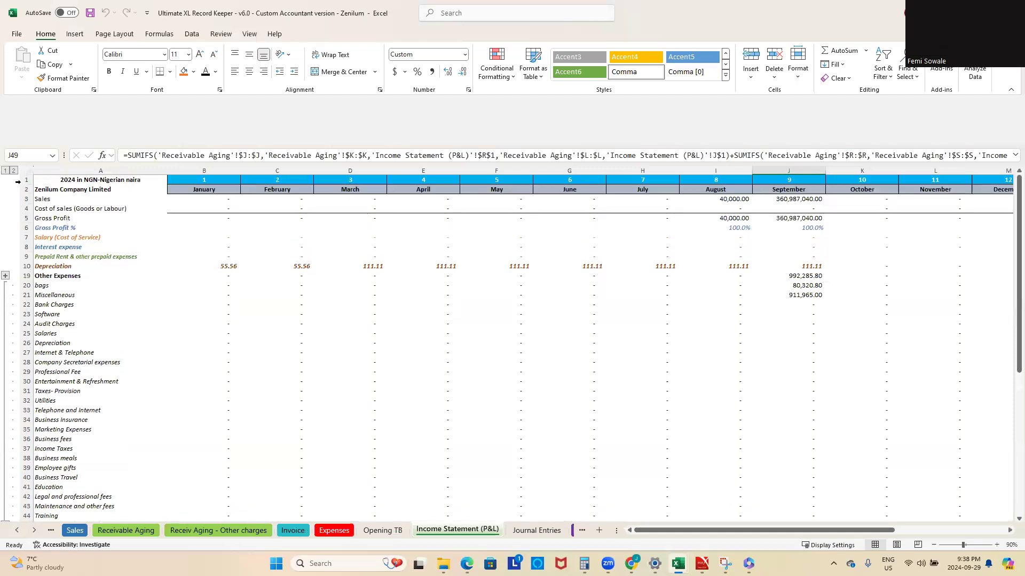
click(14, 171)
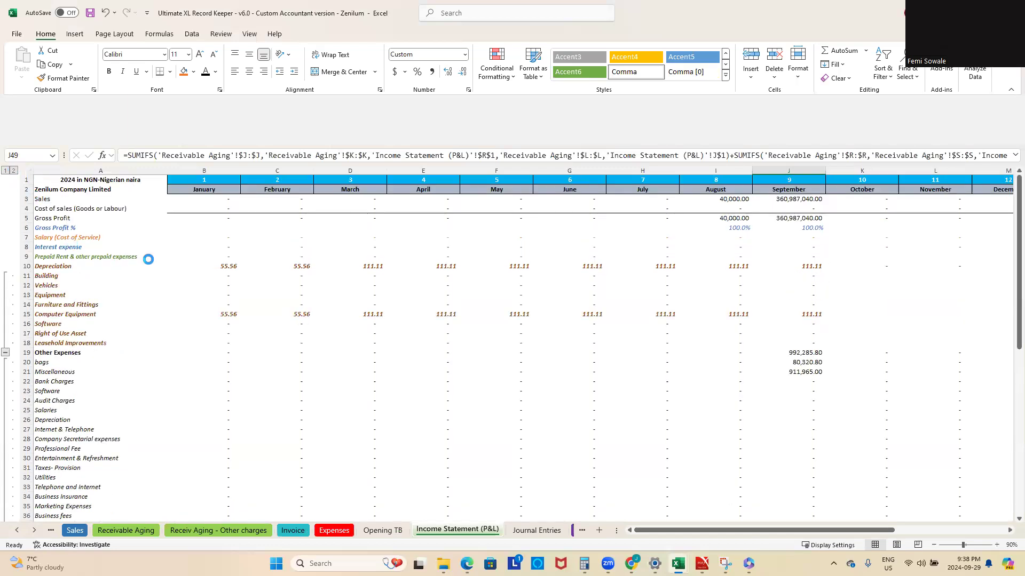
scroll(147, 259, down, 7)
scroll(148, 259, up, 7)
click(5, 171)
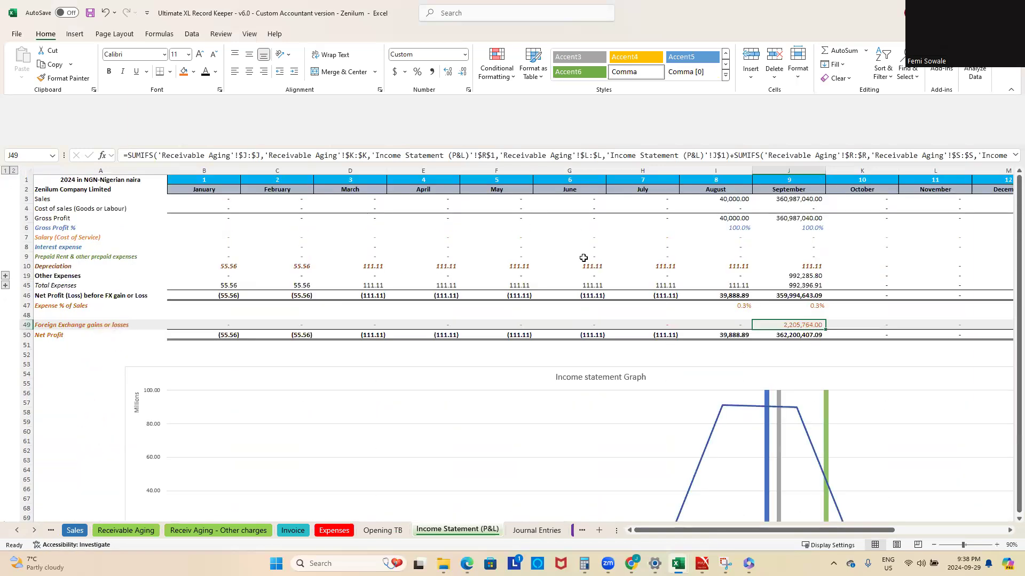
Step: Return to the Expenses sheet and review the existing entries' date, Paid to and Currency columns, starting from the bags expense
click(334, 530)
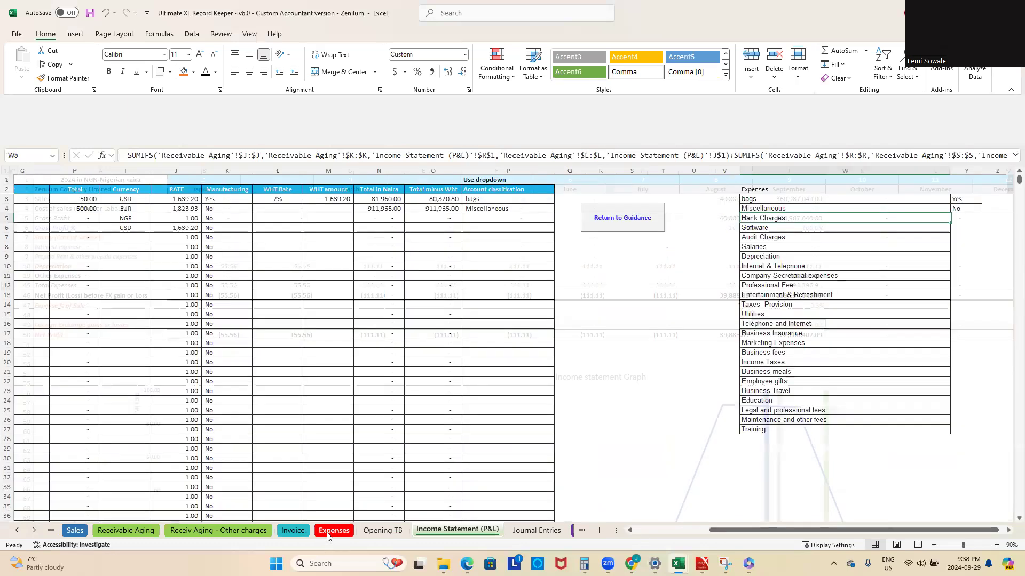
drag(719, 532, 452, 524)
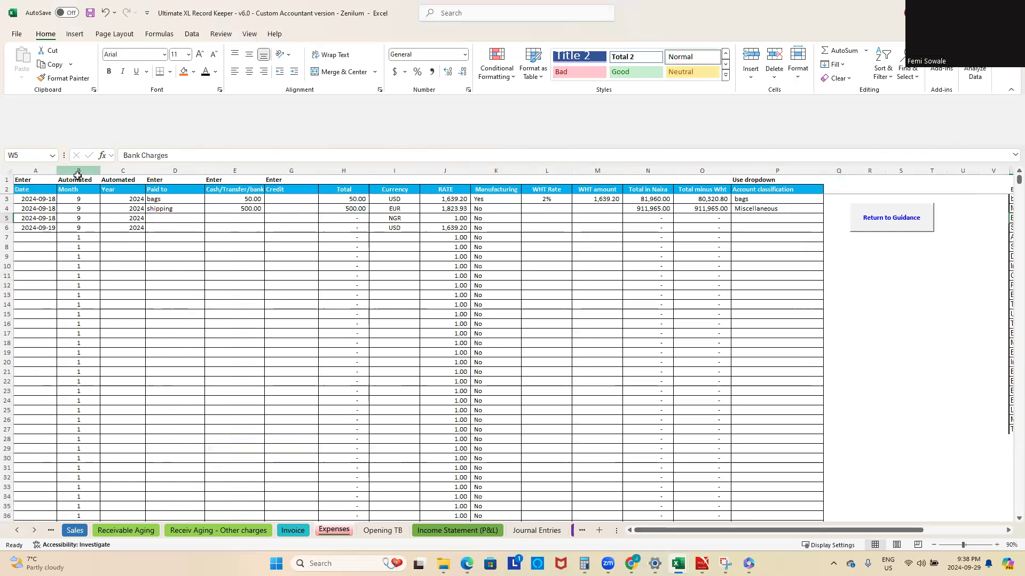
click(169, 198)
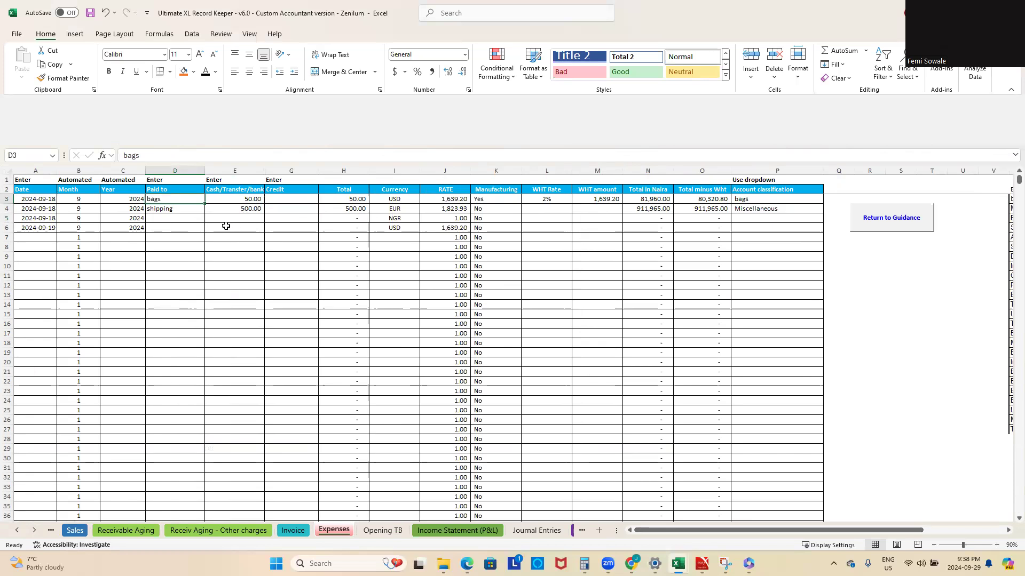
click(400, 227)
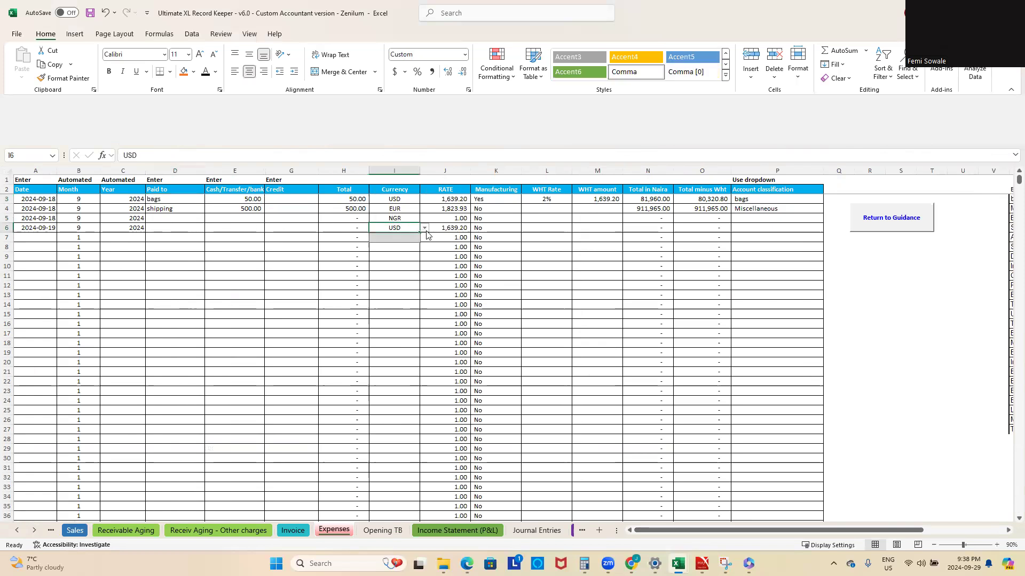
click(588, 256)
click(399, 228)
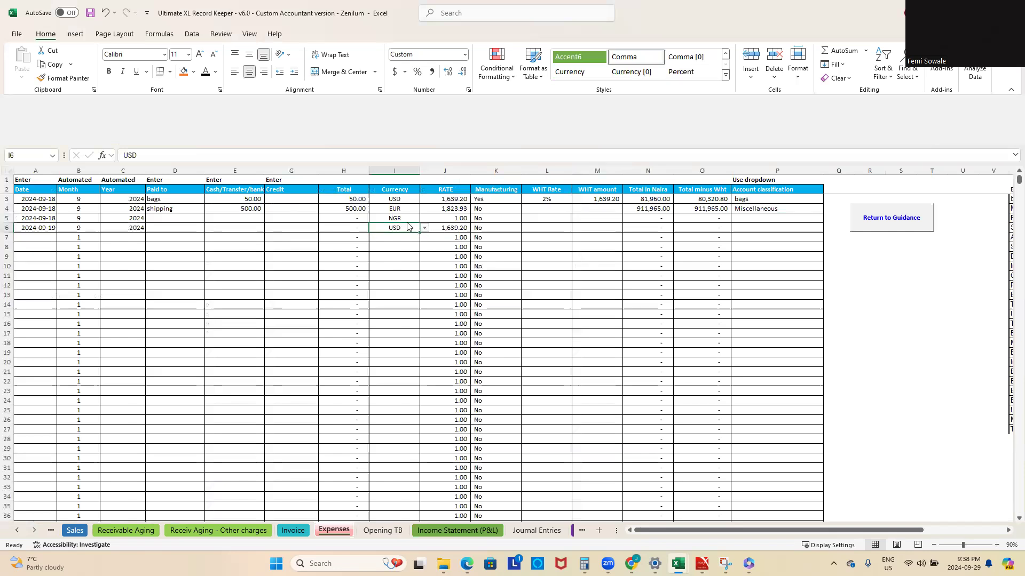
click(407, 218)
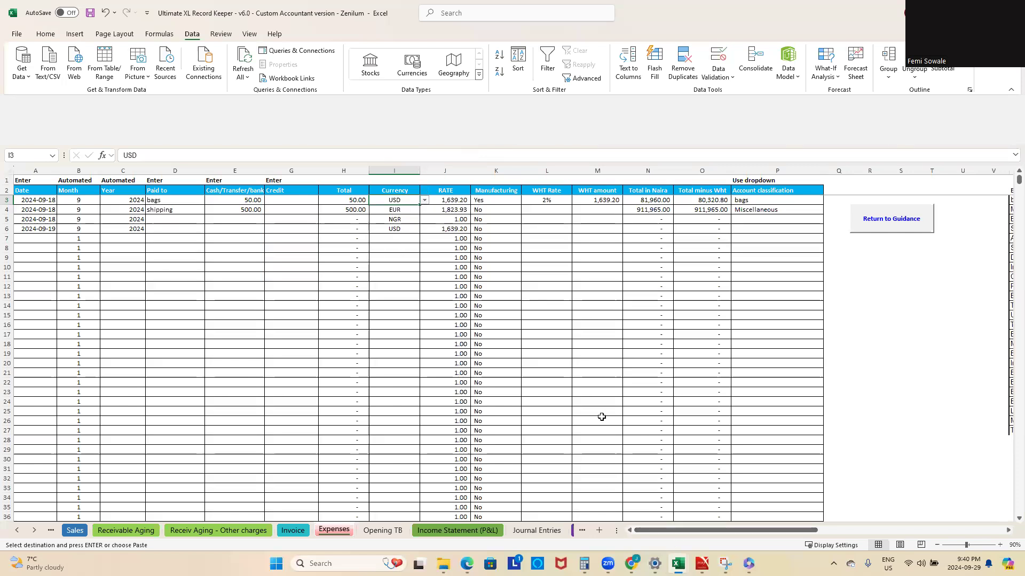
Step: Start a new expense in row 7 of the Expenses sheet, dated Aug 20 and paid to Shell
click(30, 237)
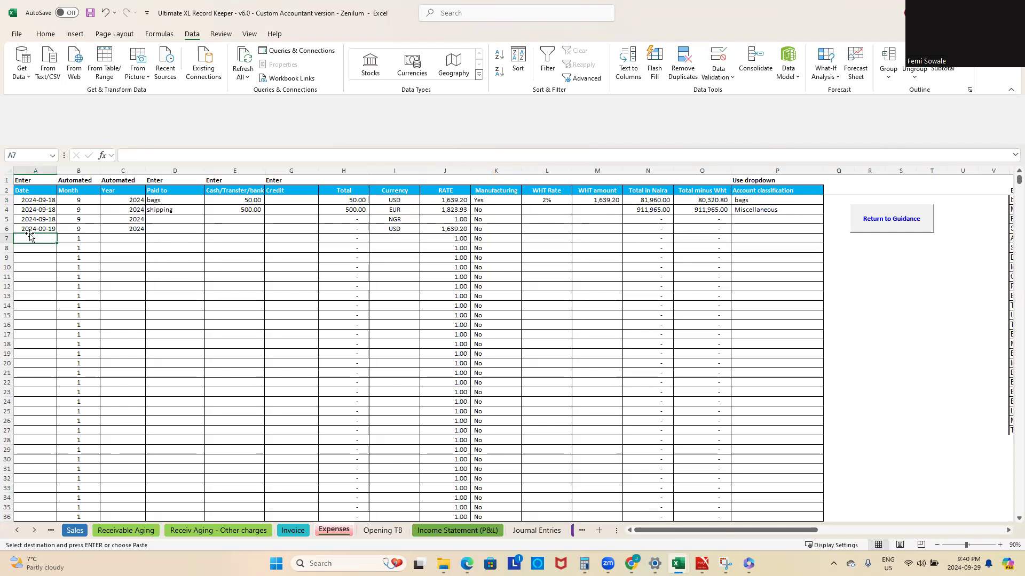
text(aug)
text( 20)
key(Return)
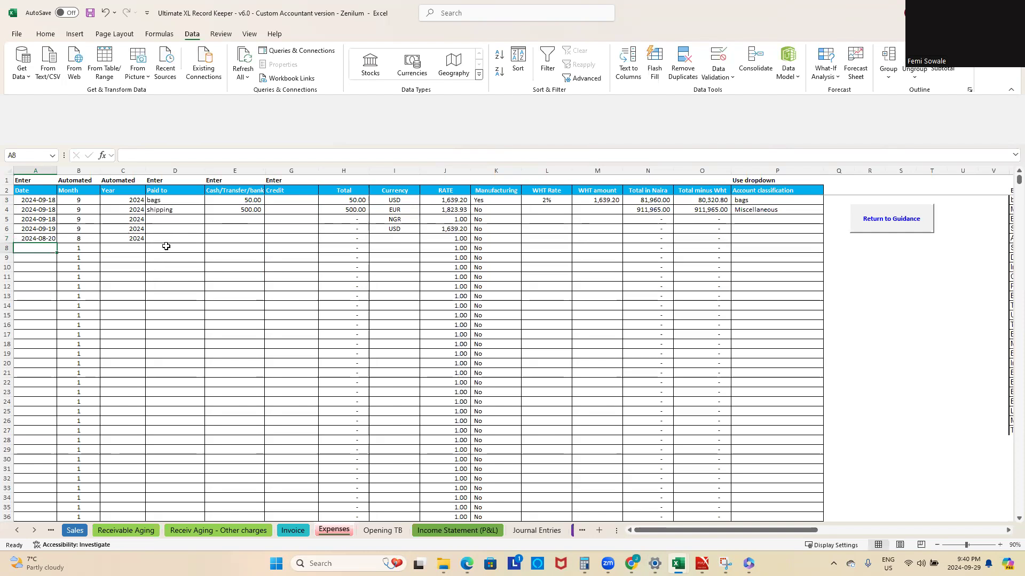
click(173, 238)
key(Caps_Lock)
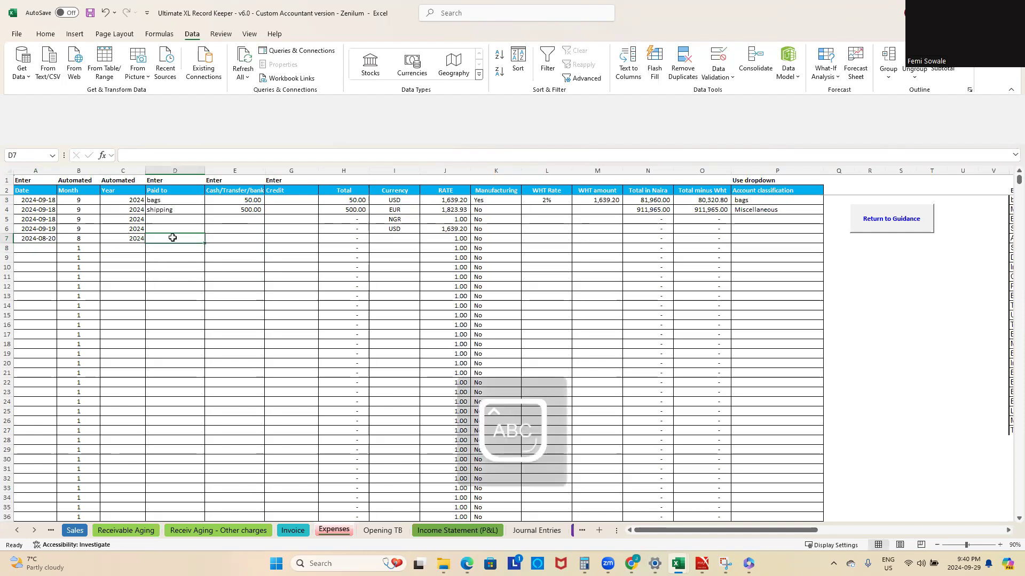
text(S)
key(Caps_Lock)
text(hel)
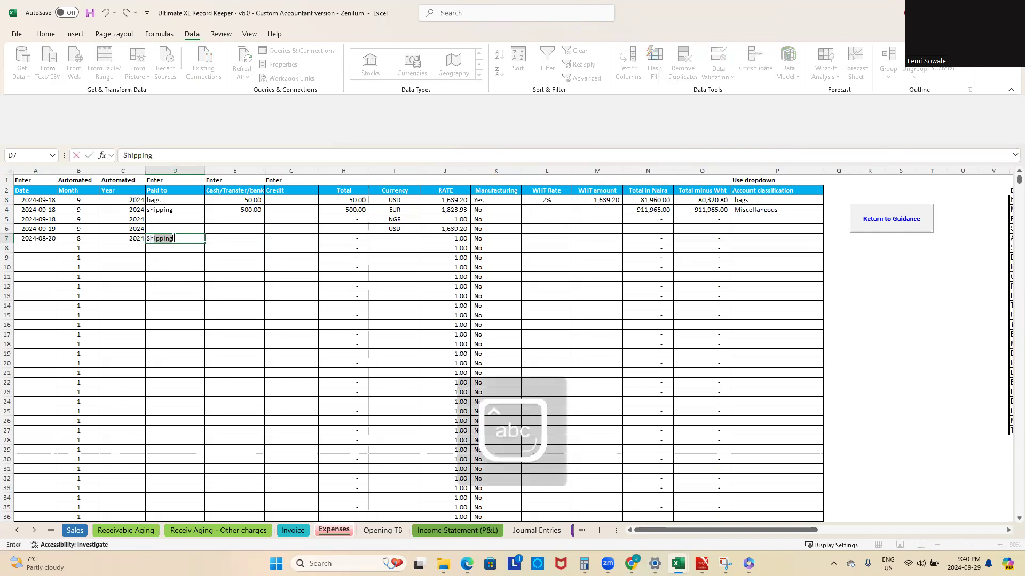
text(l)
key(Return)
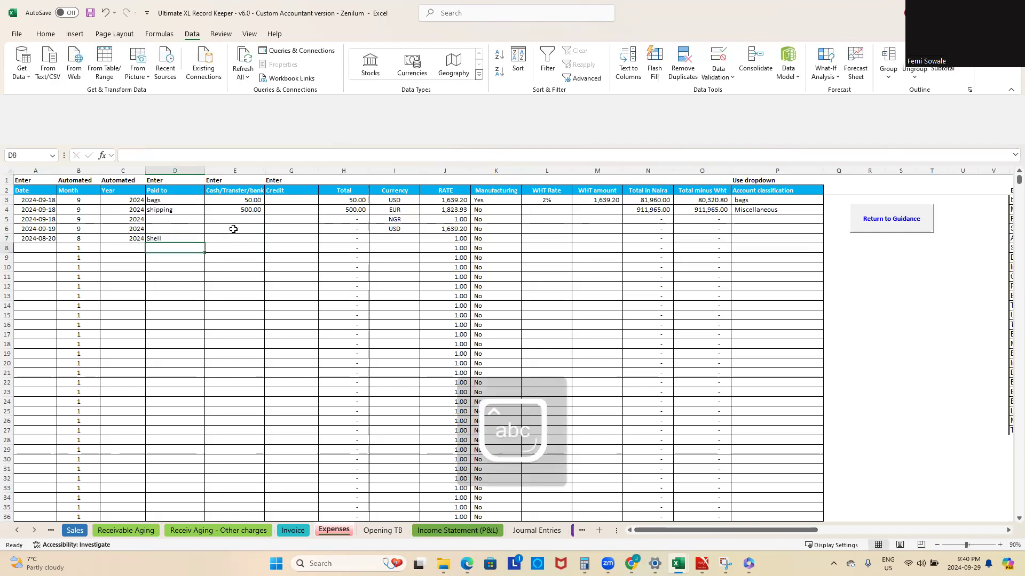
Step: Enter 10,000 as the Cash/Transfer/bank amount of the Shell expense and choose USD as its currency
click(229, 238)
text(1000)
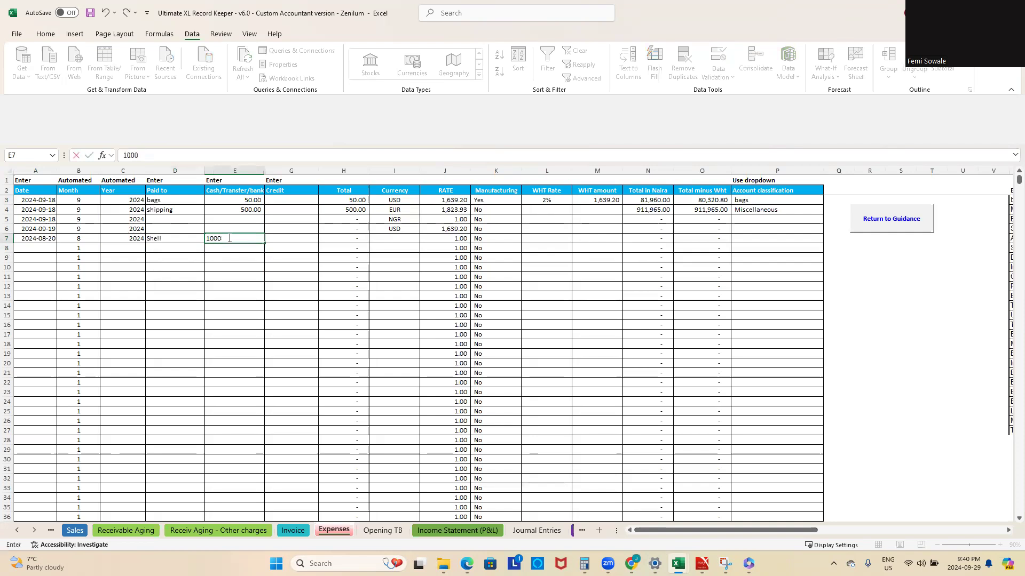
key(Return)
click(405, 238)
click(425, 240)
click(411, 249)
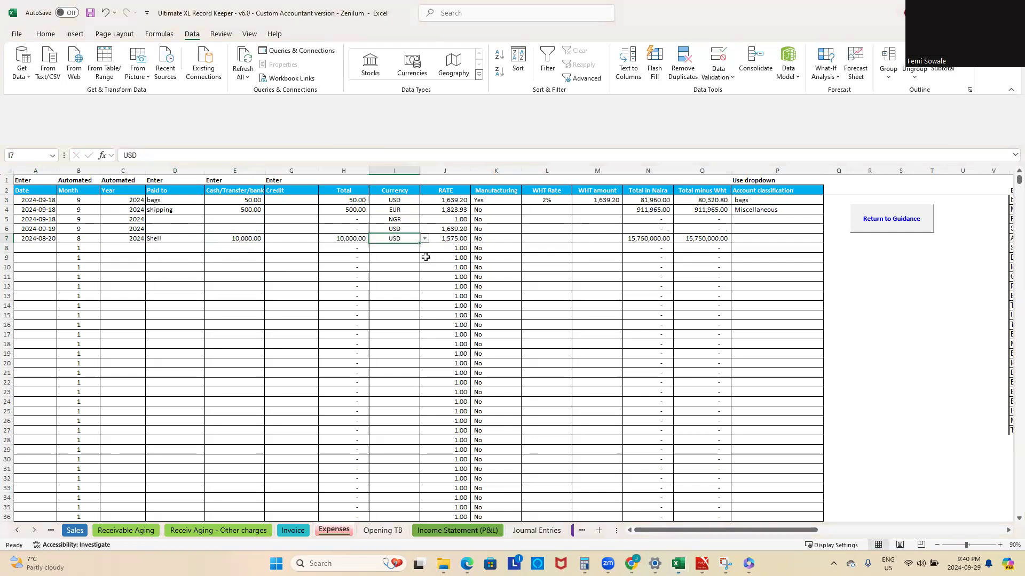
Step: Set Manufacturing to Yes and the WHT Rate to 2% for the Shell expense in row 7
click(504, 240)
click(526, 239)
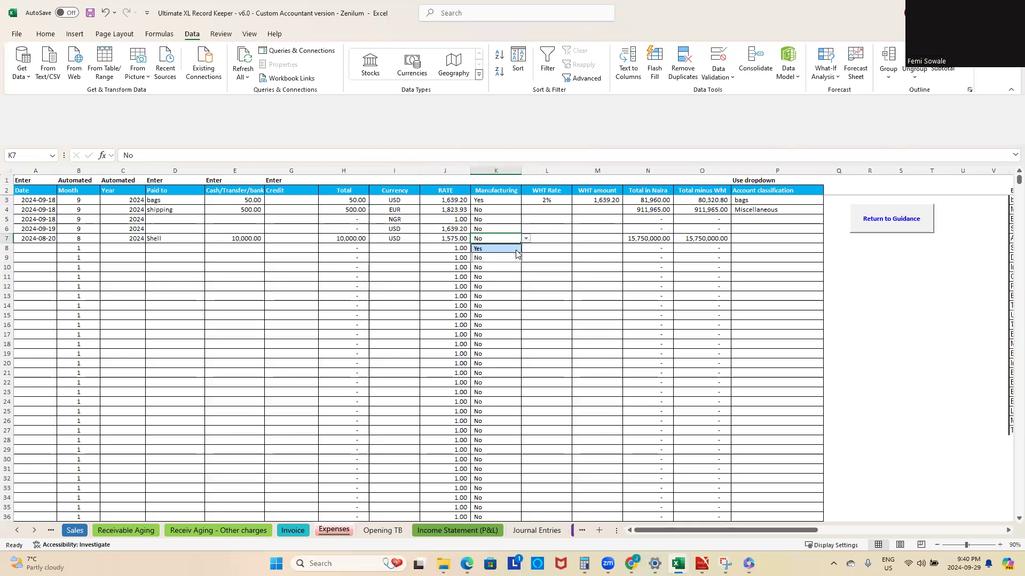
click(512, 248)
click(551, 237)
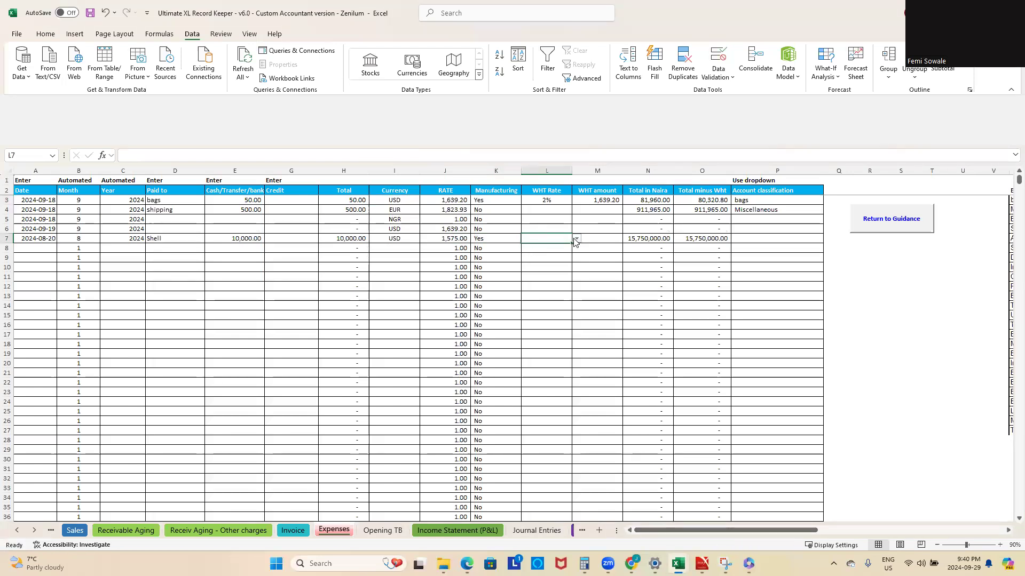
click(576, 239)
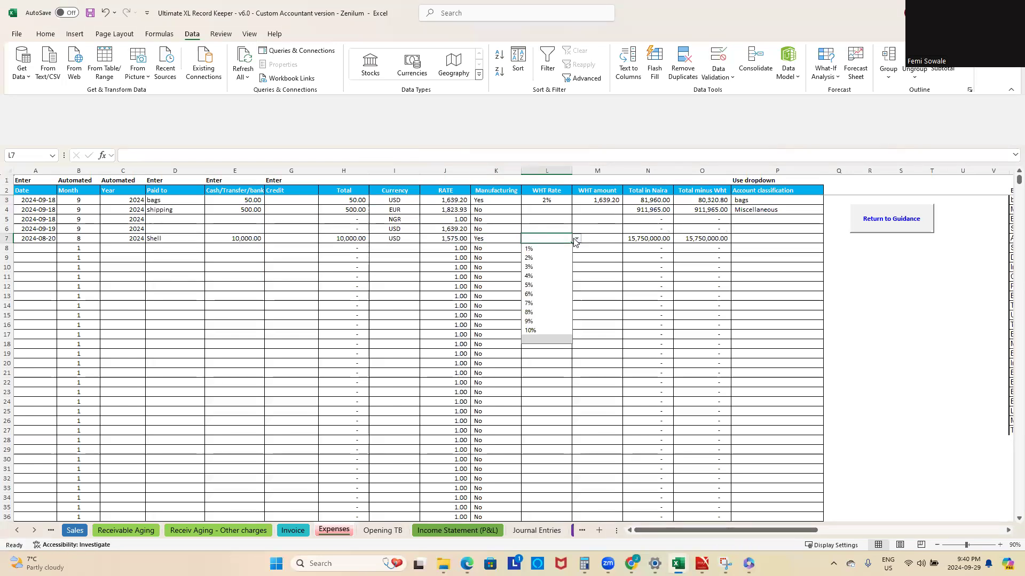
click(551, 261)
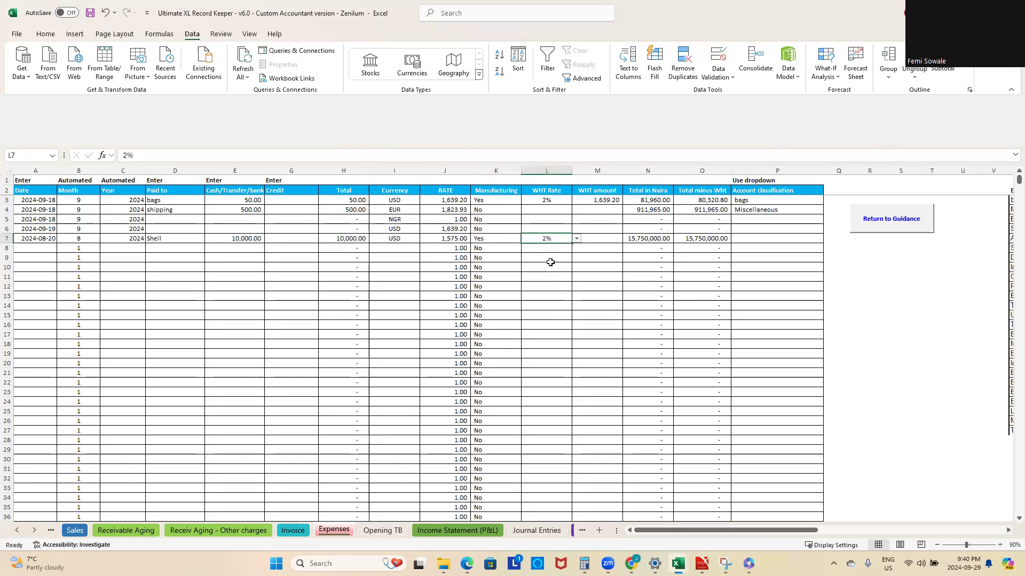
Step: Fill the WHT amount formula from cell M3 down column M so it covers the Shell expense row
click(610, 240)
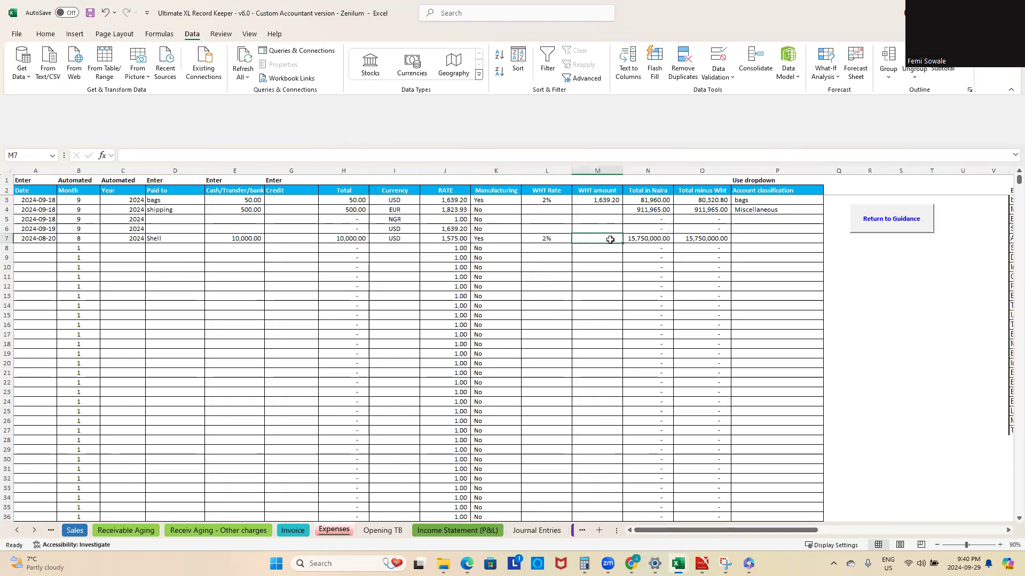
click(601, 201)
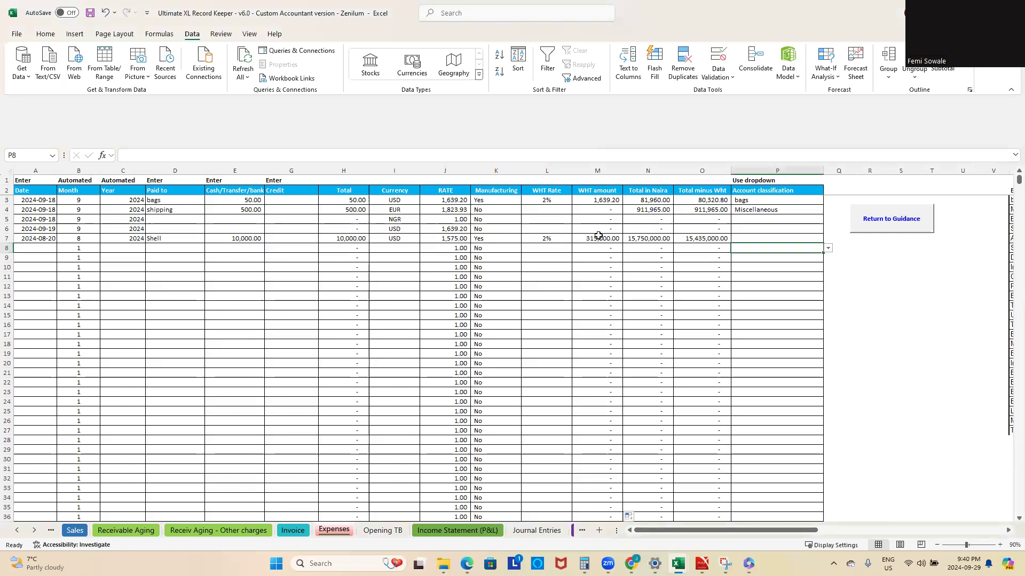
Step: Check the Manufacturing choices in rows 6 and 7, switching the Shell expense to No and back to Yes
click(499, 238)
click(525, 239)
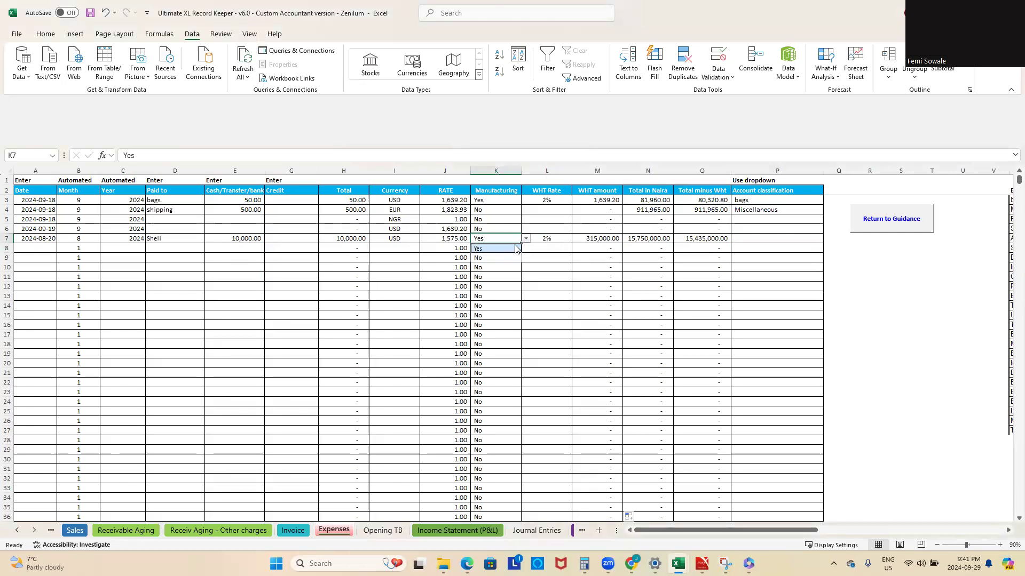
click(526, 240)
click(498, 228)
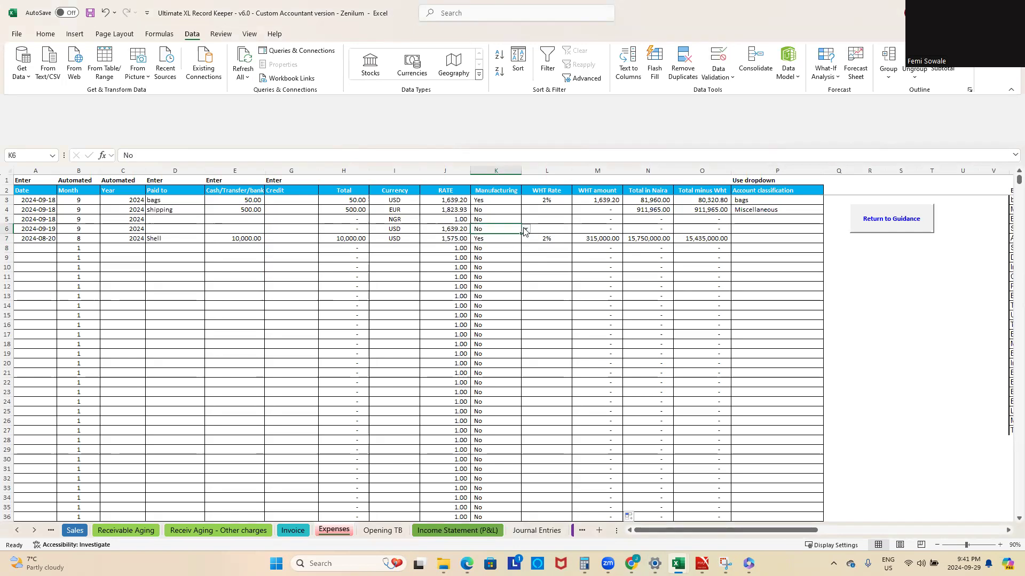
click(525, 229)
click(523, 238)
click(499, 238)
click(526, 240)
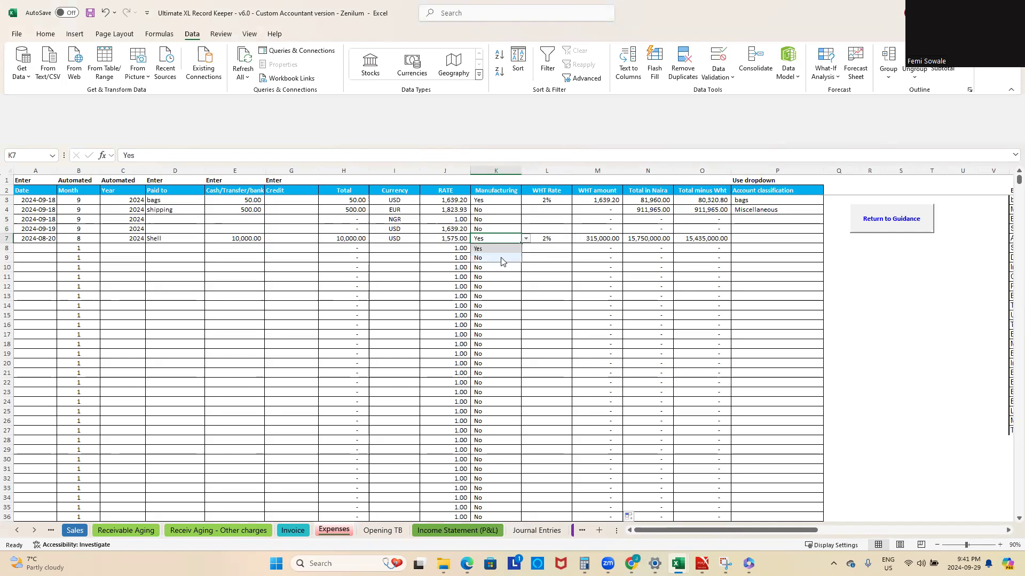
click(502, 259)
click(527, 241)
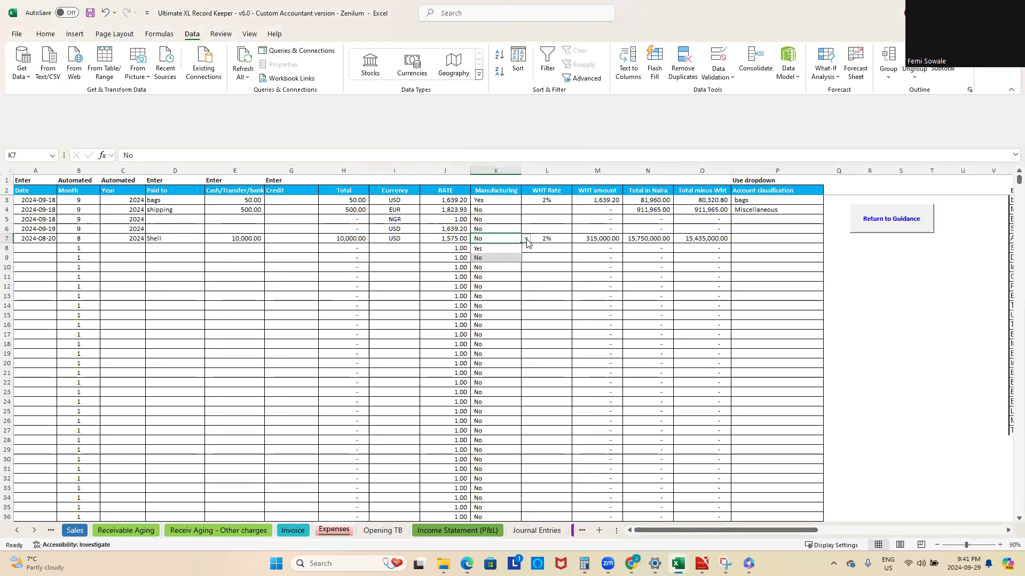
click(504, 249)
Step: Try a WHT Rate of 3% on the Shell expense in row 7, and settle on 5%
click(550, 239)
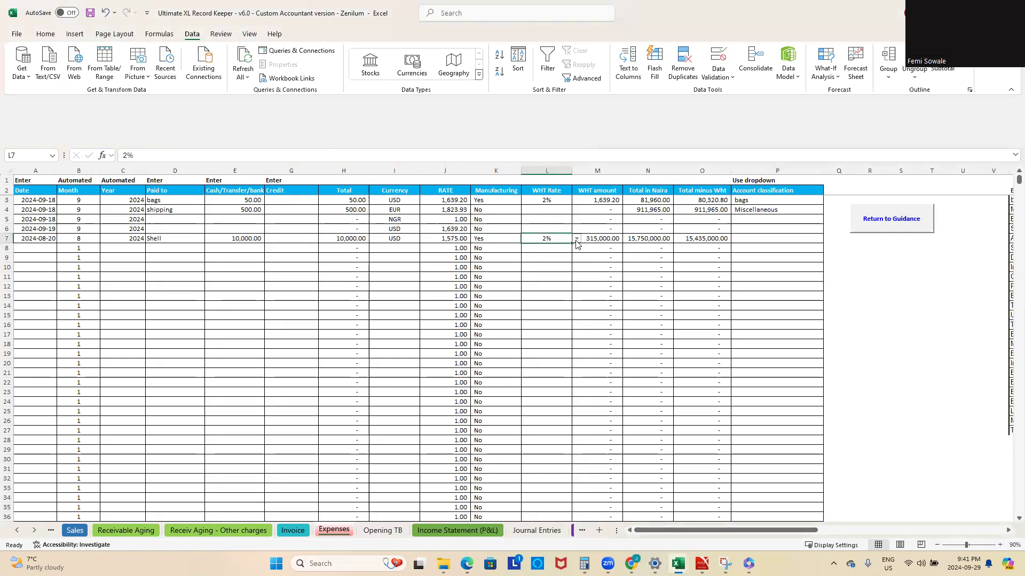
click(577, 239)
click(543, 267)
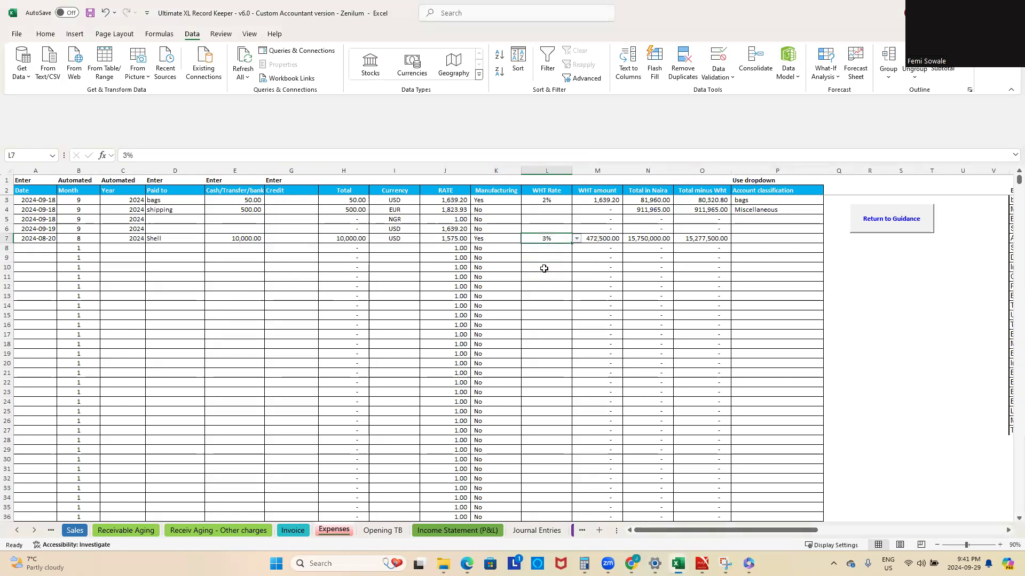
click(576, 239)
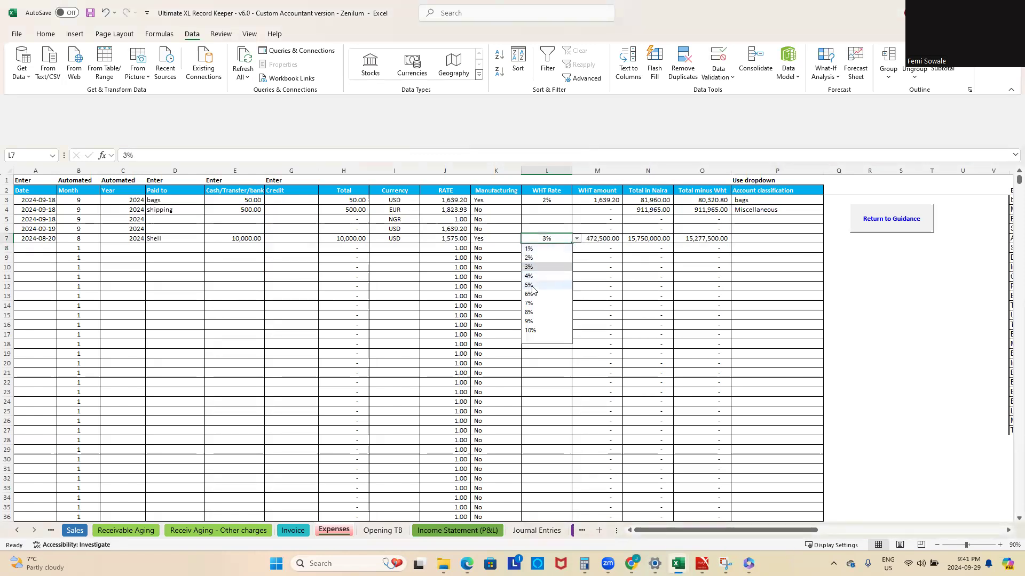
click(571, 285)
click(719, 275)
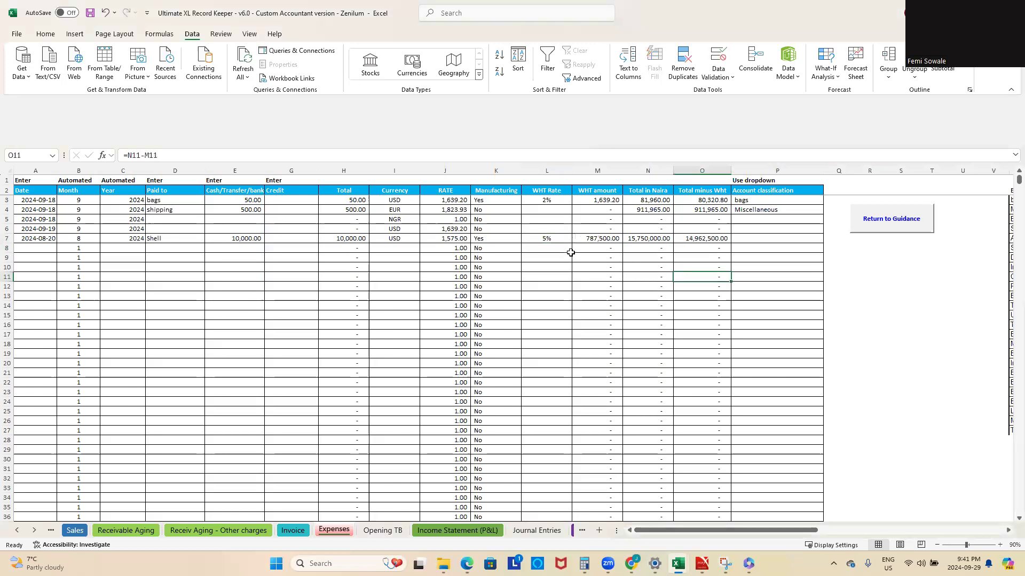
Step: Inspect the Shell expense's Total in Naira and Total minus Wht formulas, and open the Income Statement (P&L) to compare Other Expenses
click(546, 239)
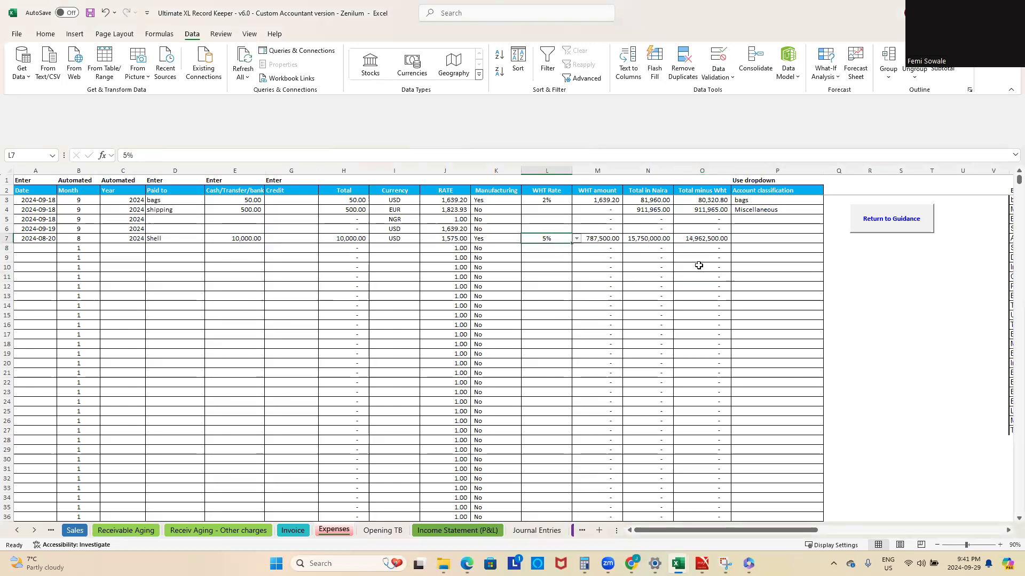
click(702, 238)
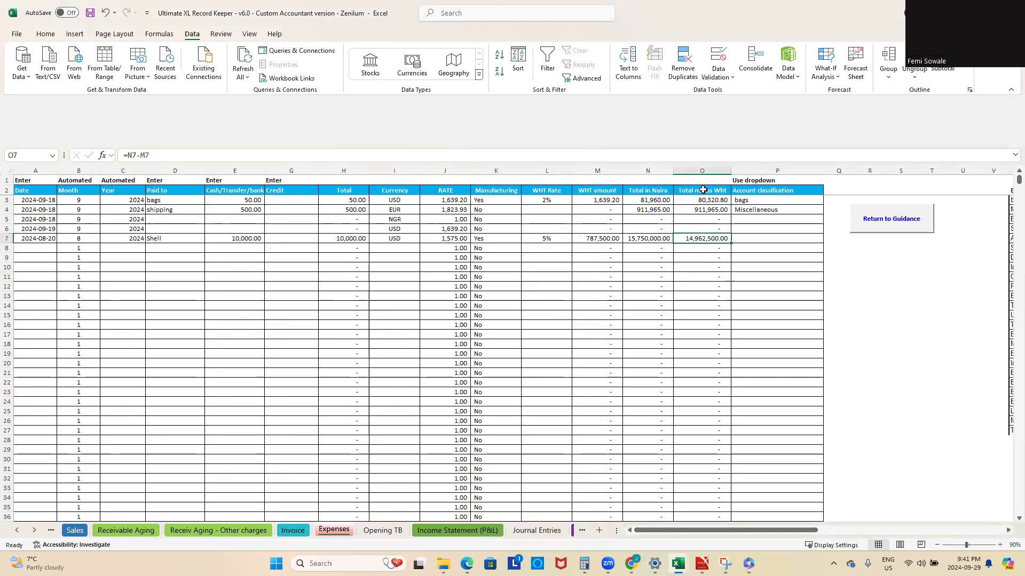
click(654, 236)
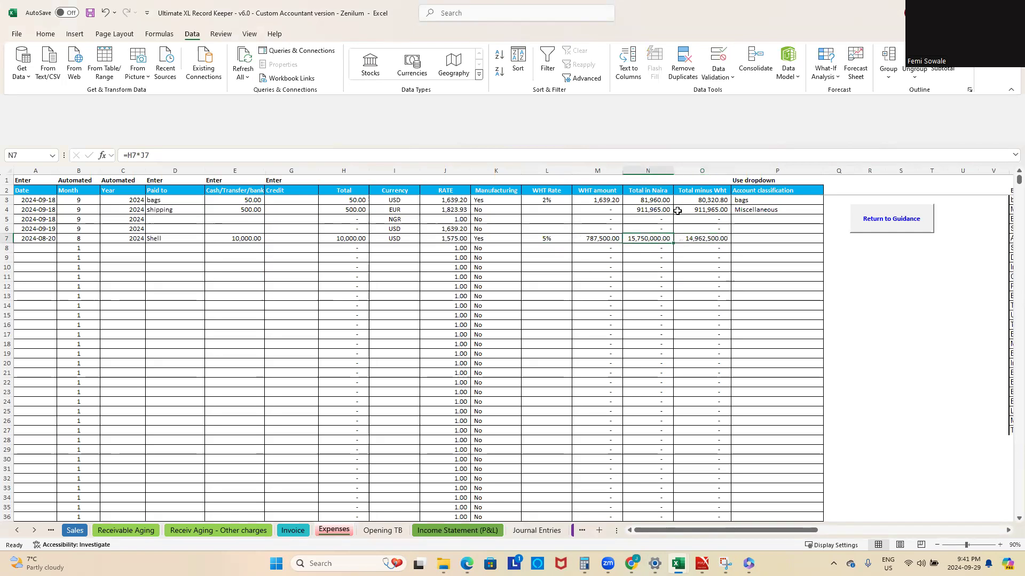
click(708, 240)
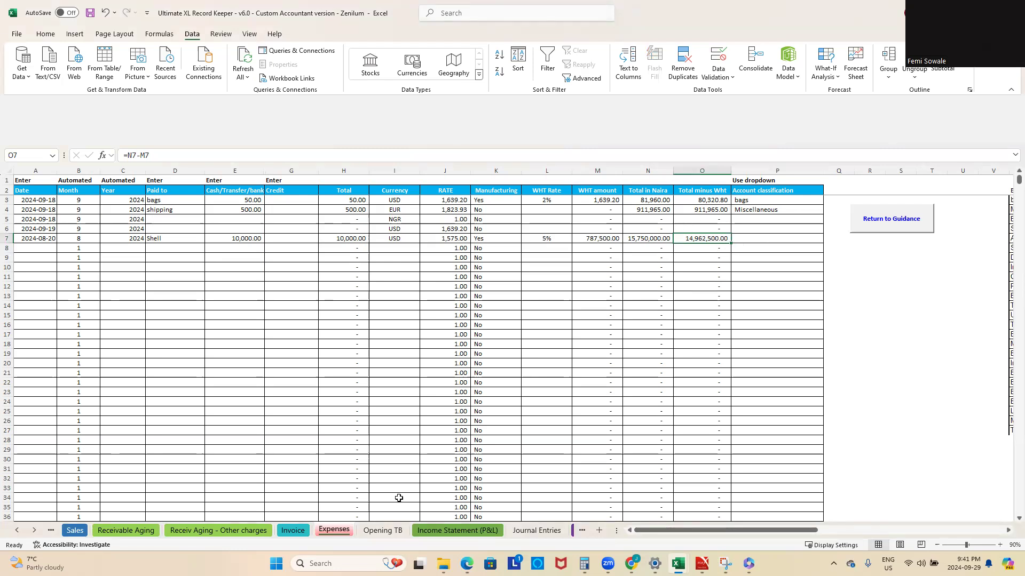
click(458, 530)
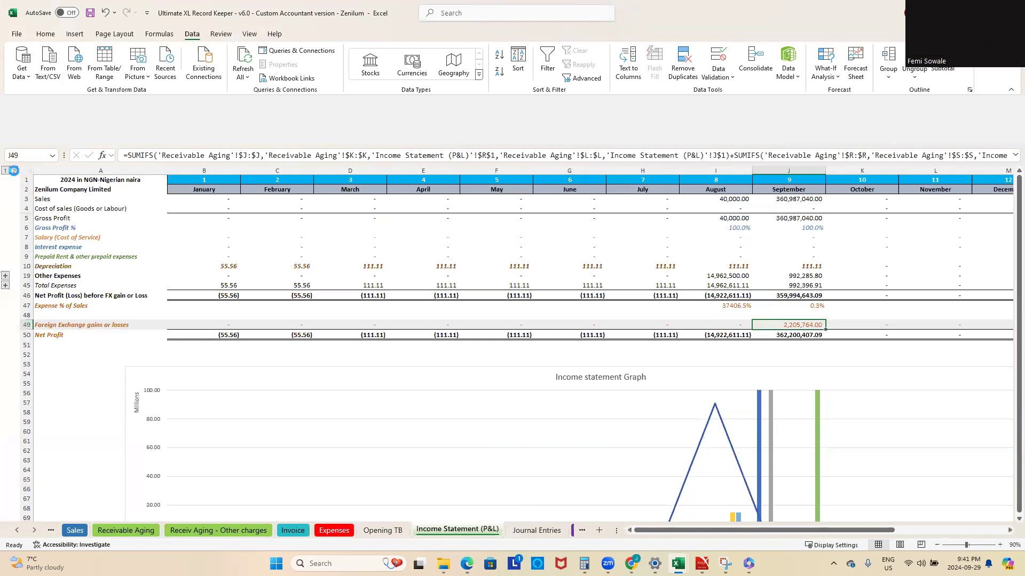
Step: Expand the Income Statement (P&L) row groups to full detail and inspect August's Other Expenses and Total Expenses formulas
click(14, 170)
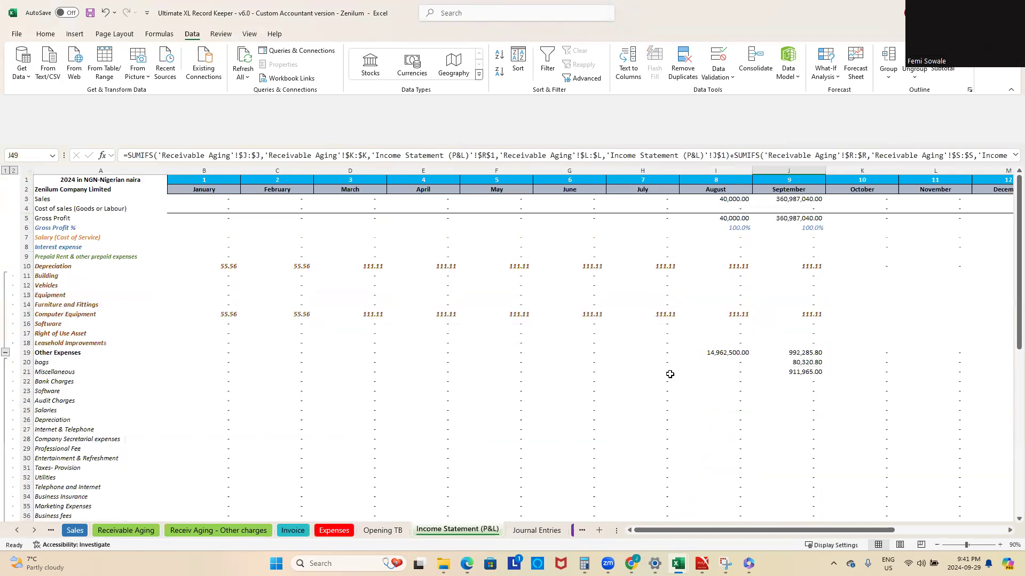
click(720, 354)
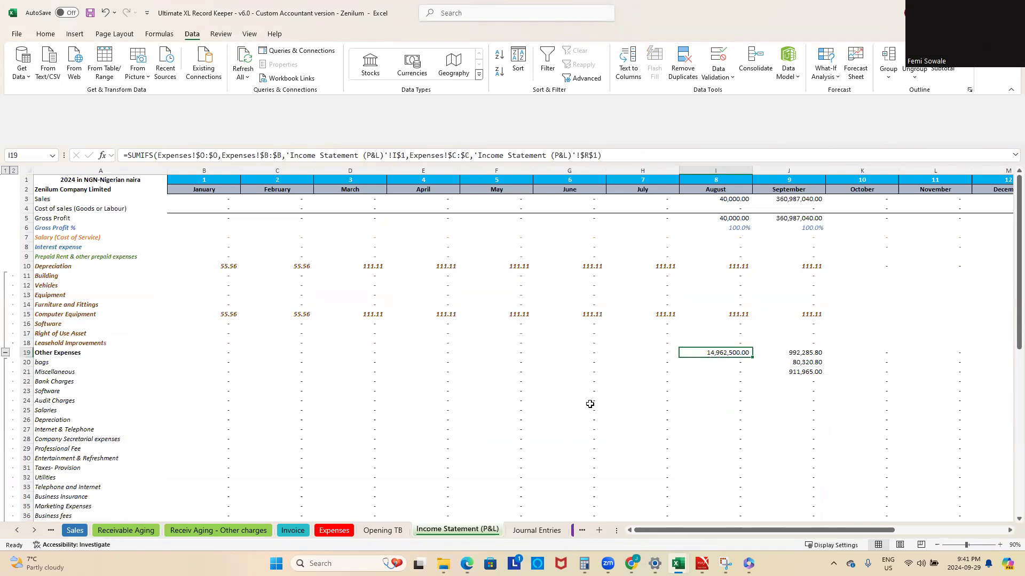
scroll(739, 414, down, 6)
click(731, 429)
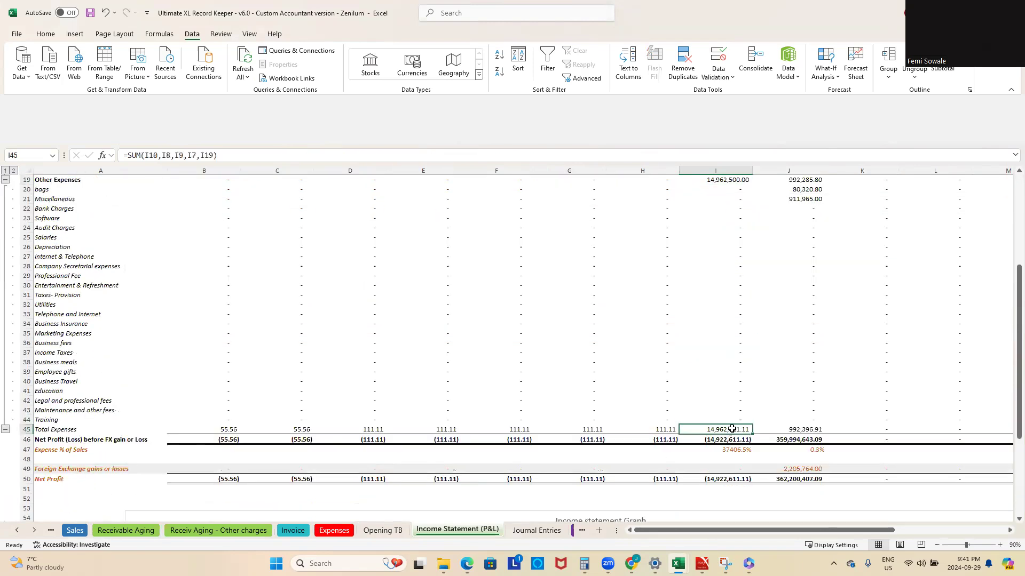
scroll(734, 388, up, 1)
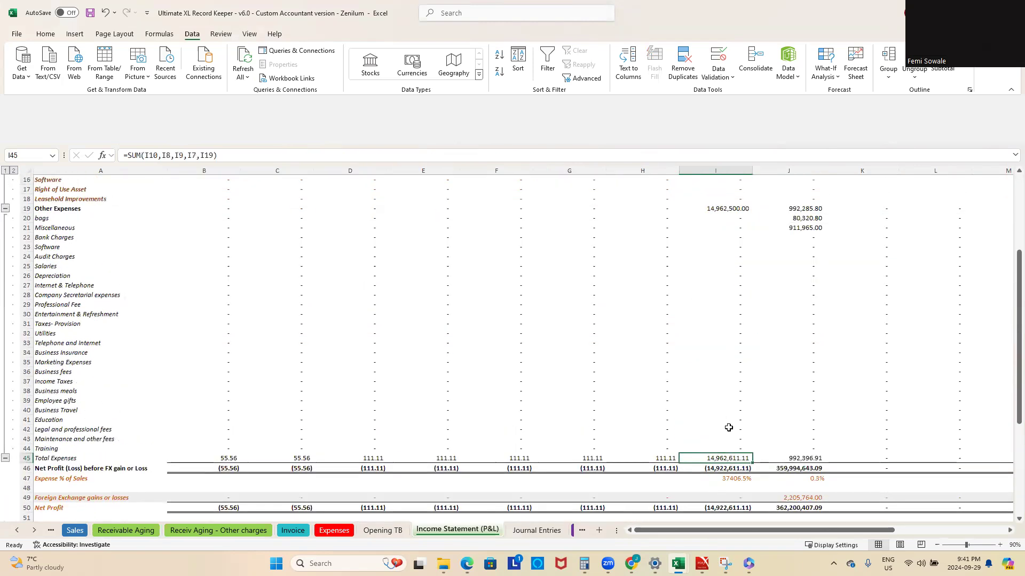
scroll(732, 439, up, 2)
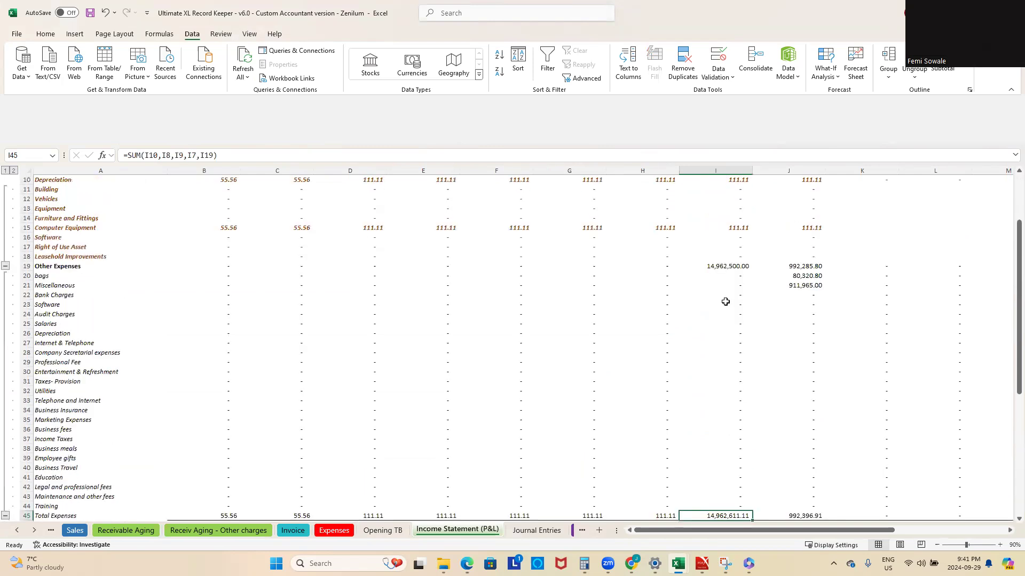
Step: On the Expenses sheet, set the Shell expense's Account classification in row 7 to Professional Fee
click(334, 530)
click(773, 241)
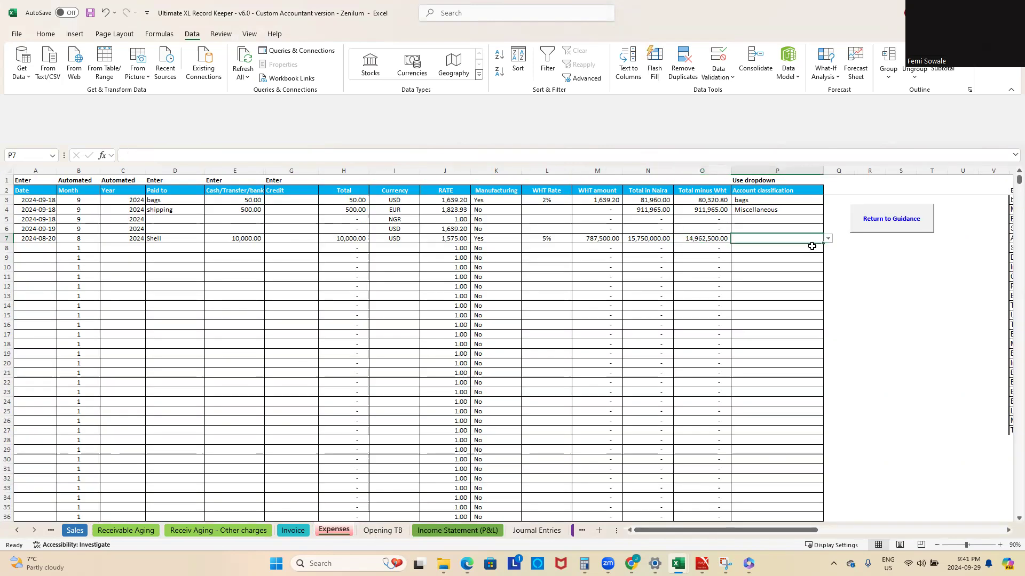
drag(757, 531, 810, 528)
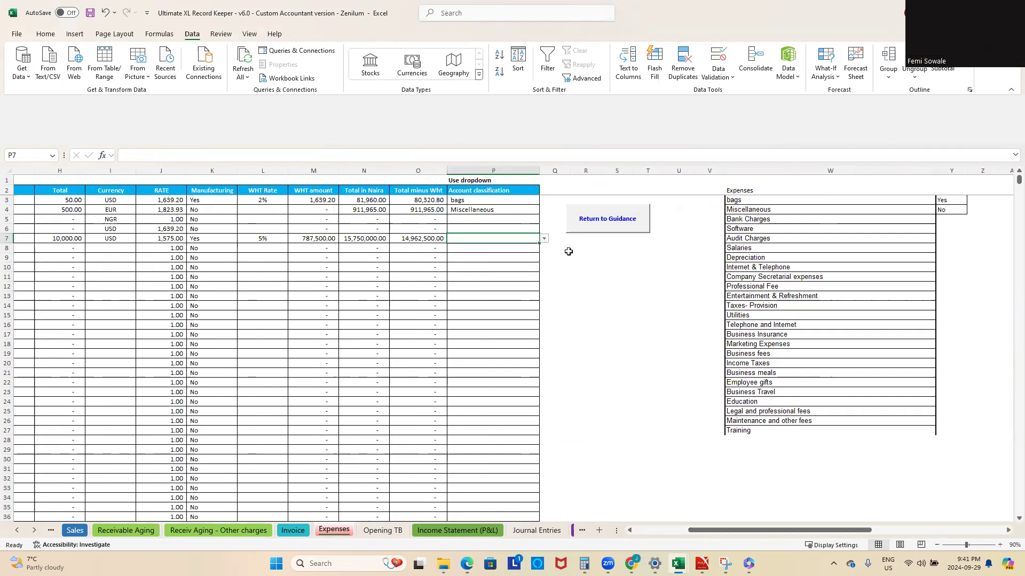
click(544, 239)
scroll(491, 299, down, 2)
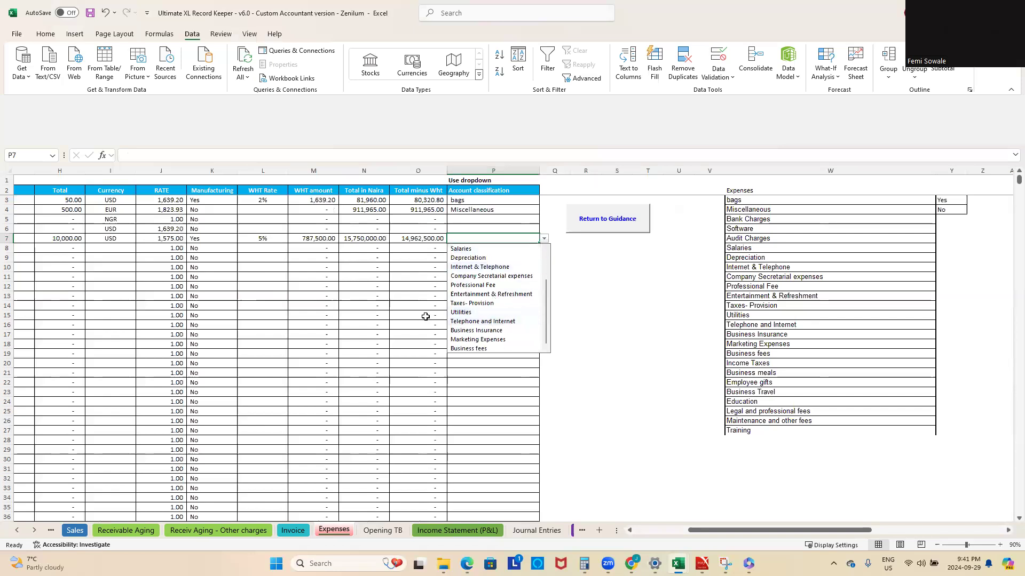
click(483, 285)
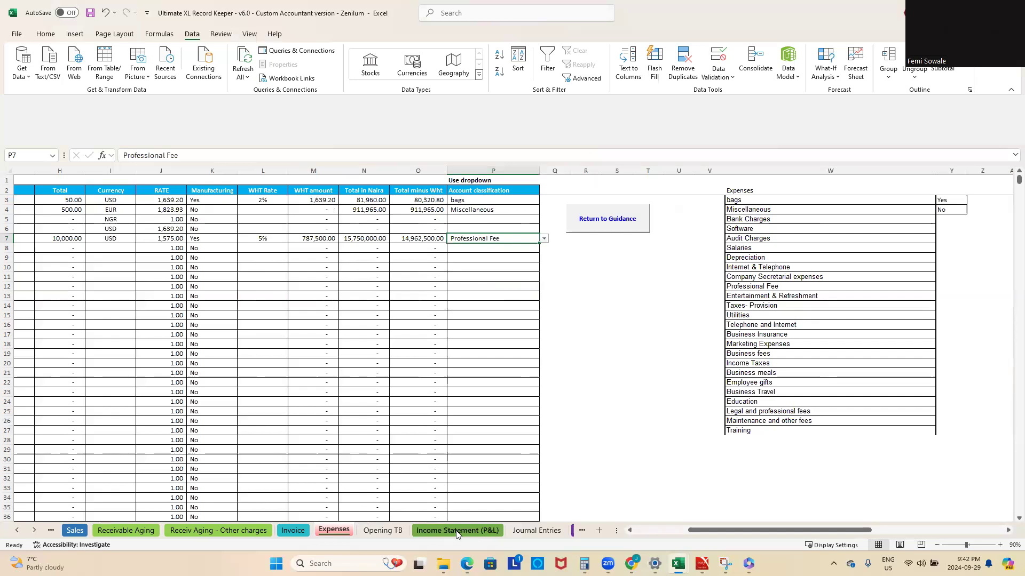
Step: Check the Professional Fee line in row 29 of the Income Statement (P&L)
click(457, 531)
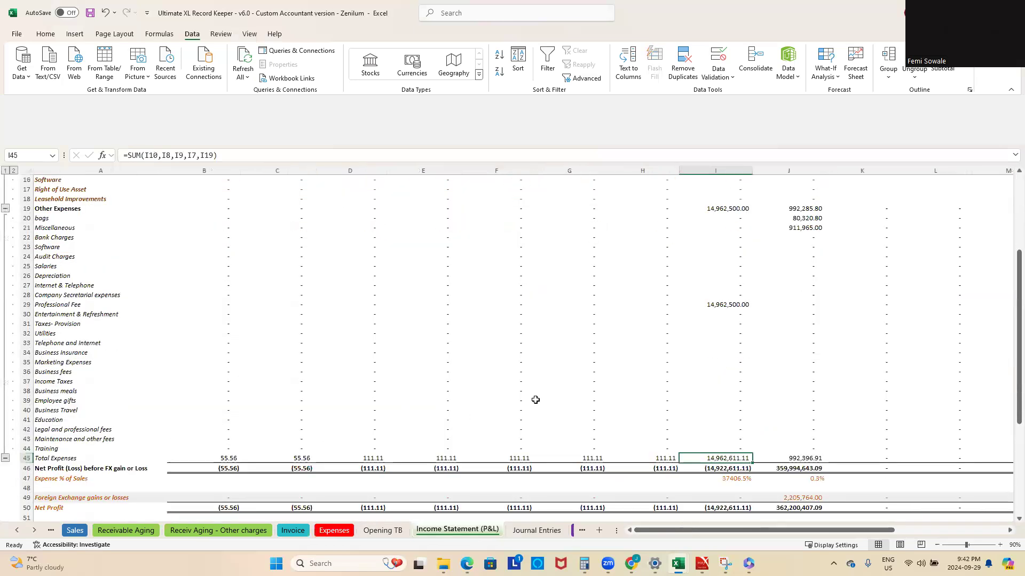
click(23, 303)
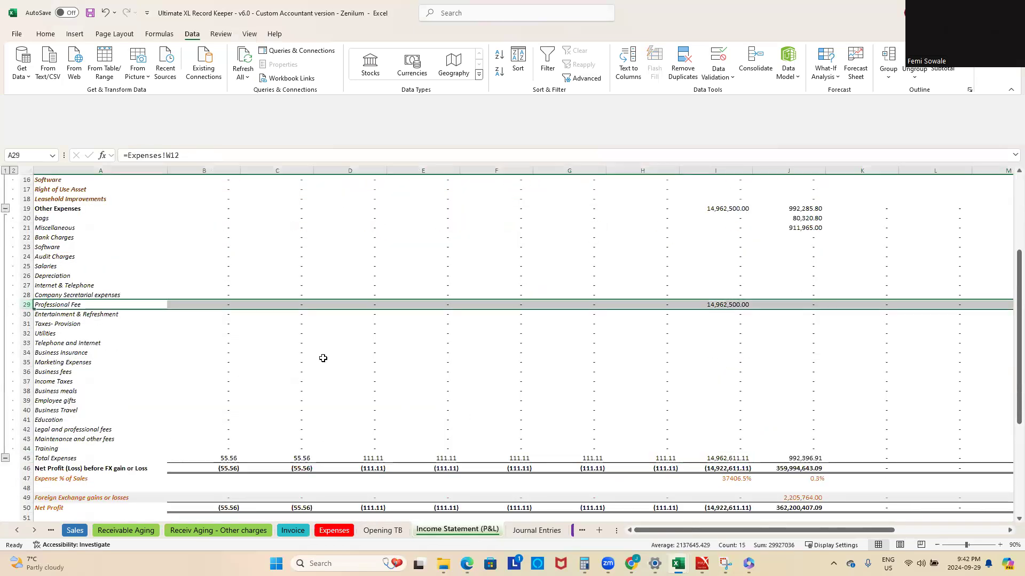
click(615, 339)
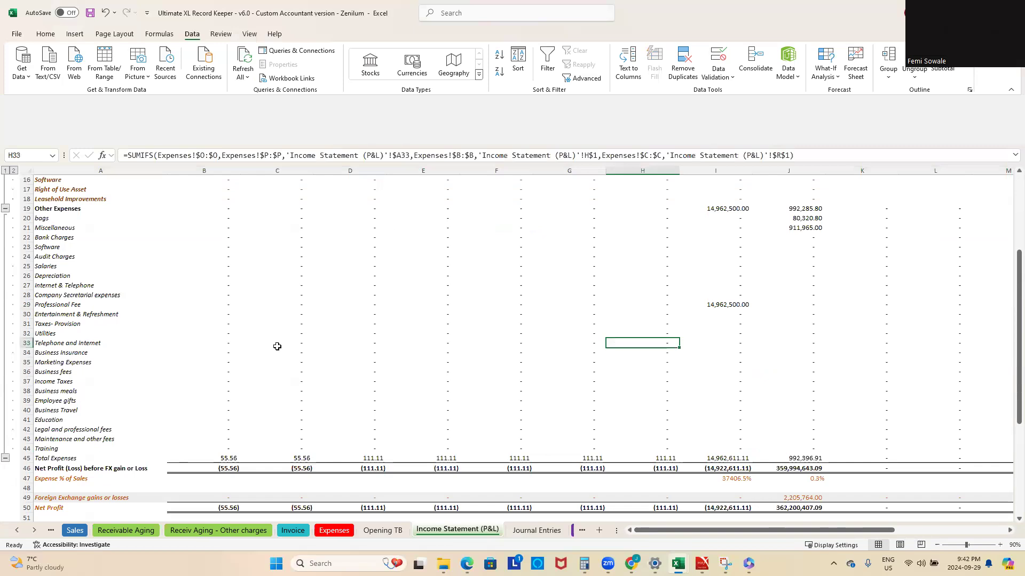
Step: Review the expense account list on the Expenses sheet and compare it with the expense lines on the Income Statement (P&L)
click(334, 530)
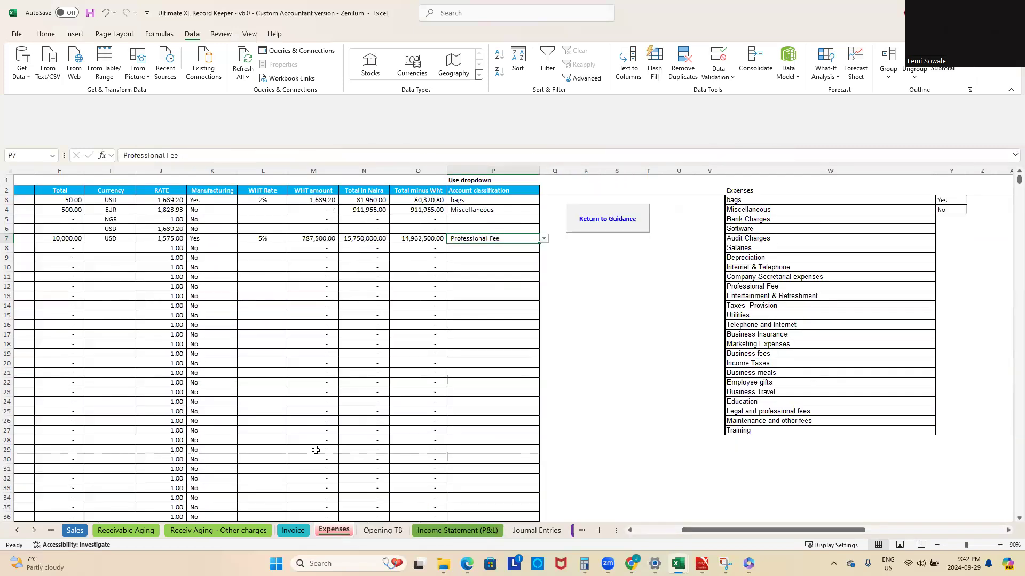
drag(792, 531, 817, 533)
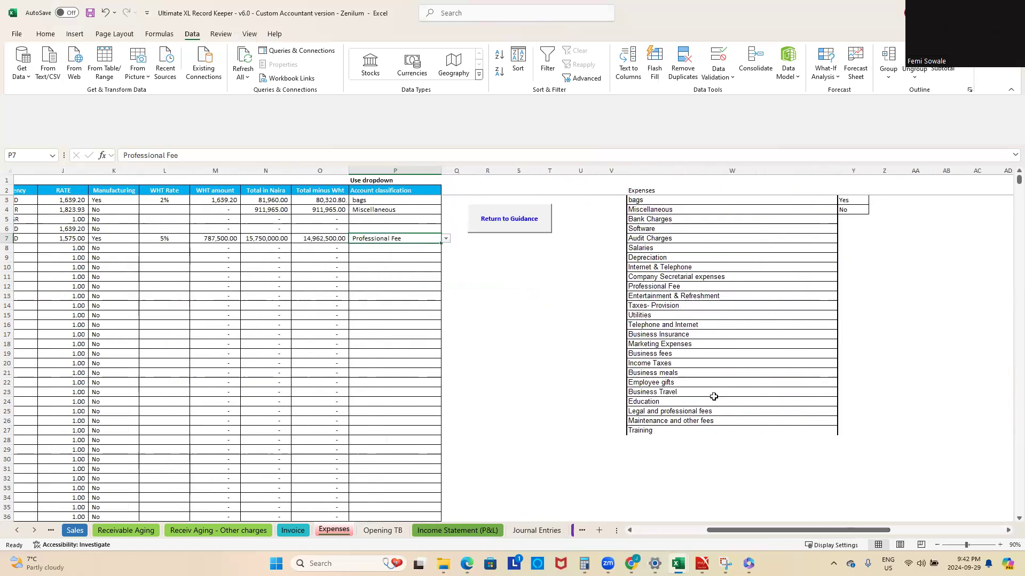
click(522, 458)
click(458, 530)
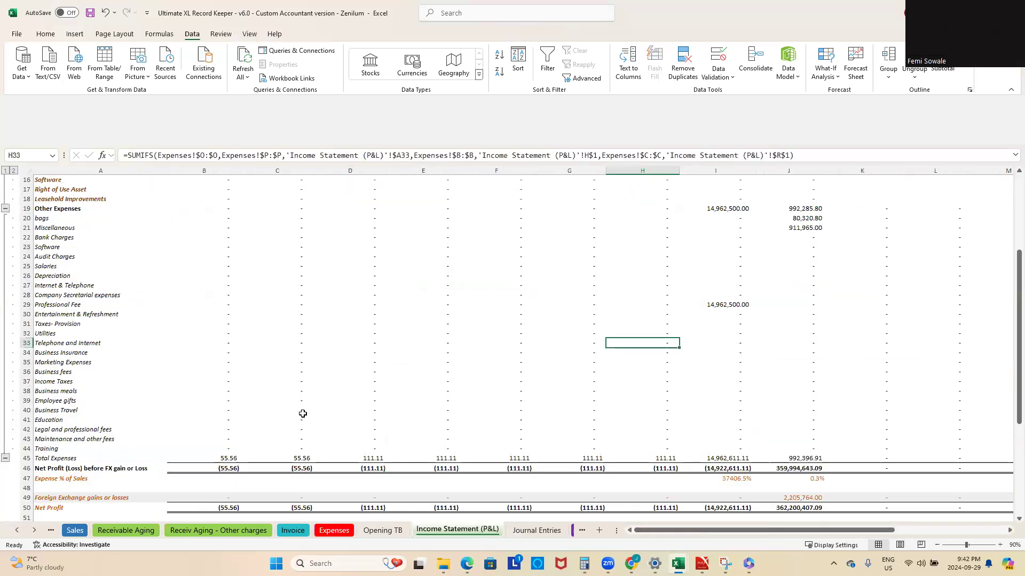
scroll(641, 512, up, 5)
click(430, 313)
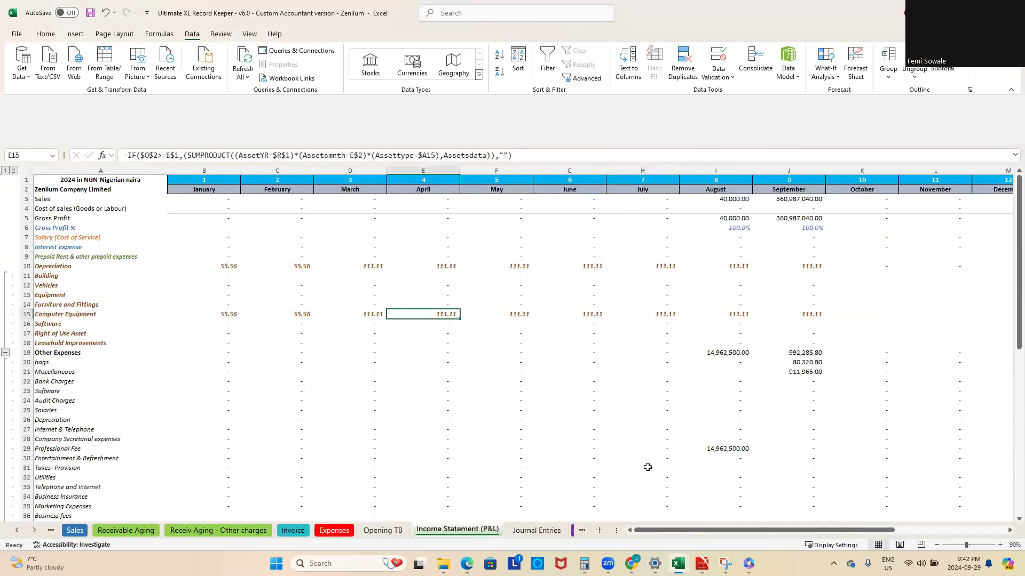
Step: Set the reporting year in cell R1 of the Income Statement (P&L) to 2025
drag(750, 530, 964, 532)
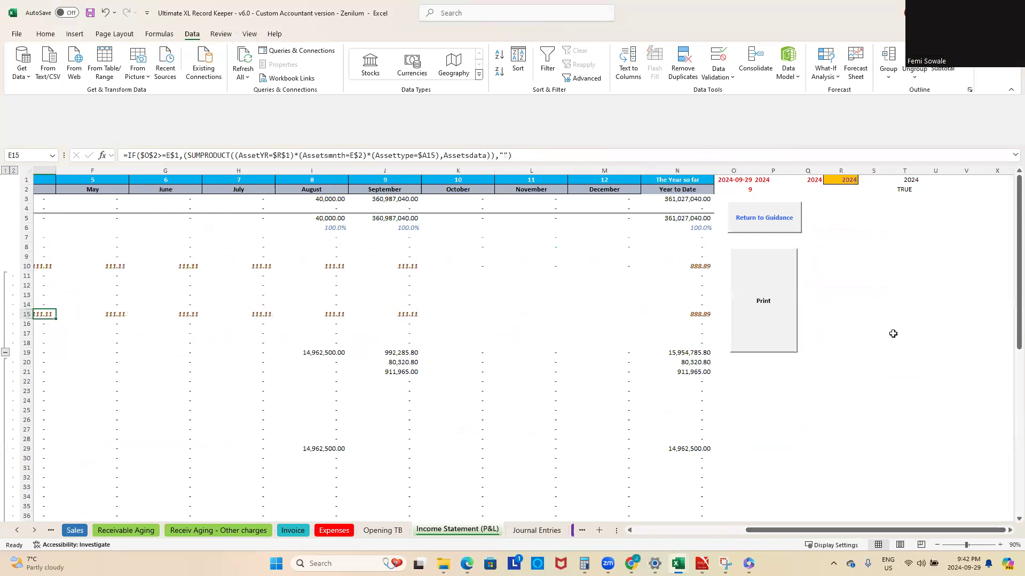
click(896, 333)
click(848, 181)
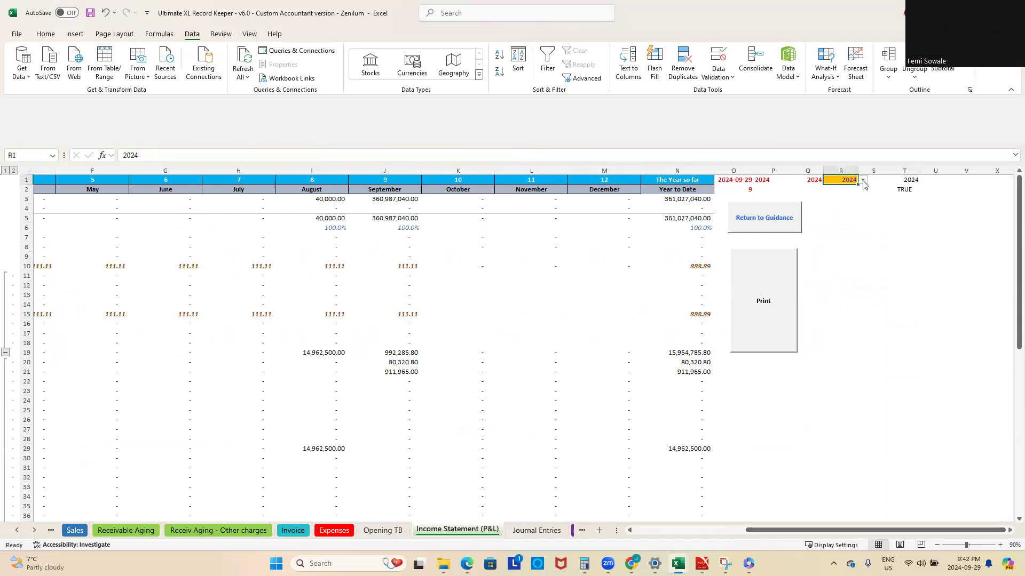
click(863, 181)
scroll(865, 255, down, 1)
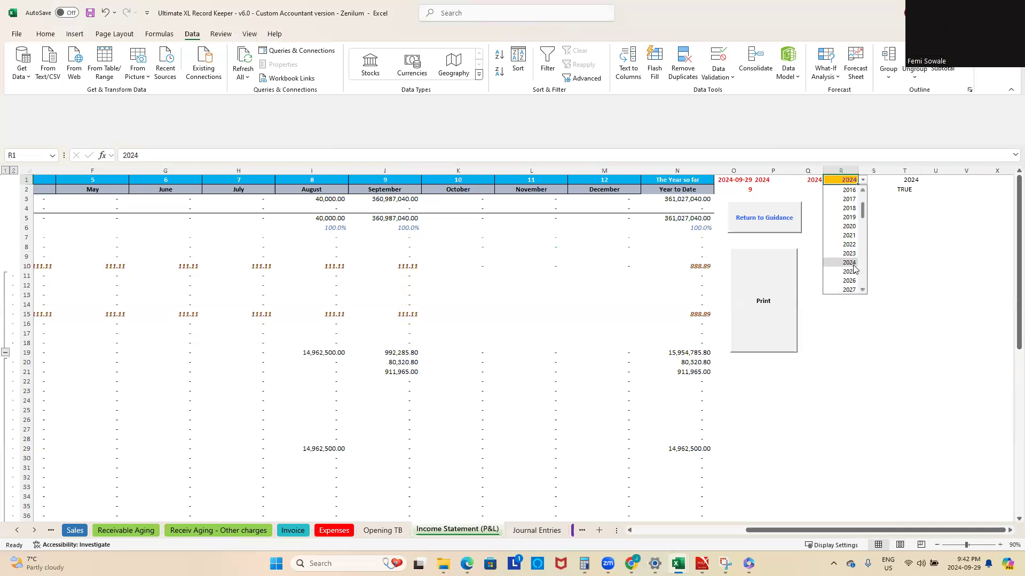
click(849, 271)
Step: Examine the 2025 monthly figures, inspecting the January Depreciation and Computer Equipment formulas
drag(823, 529, 712, 530)
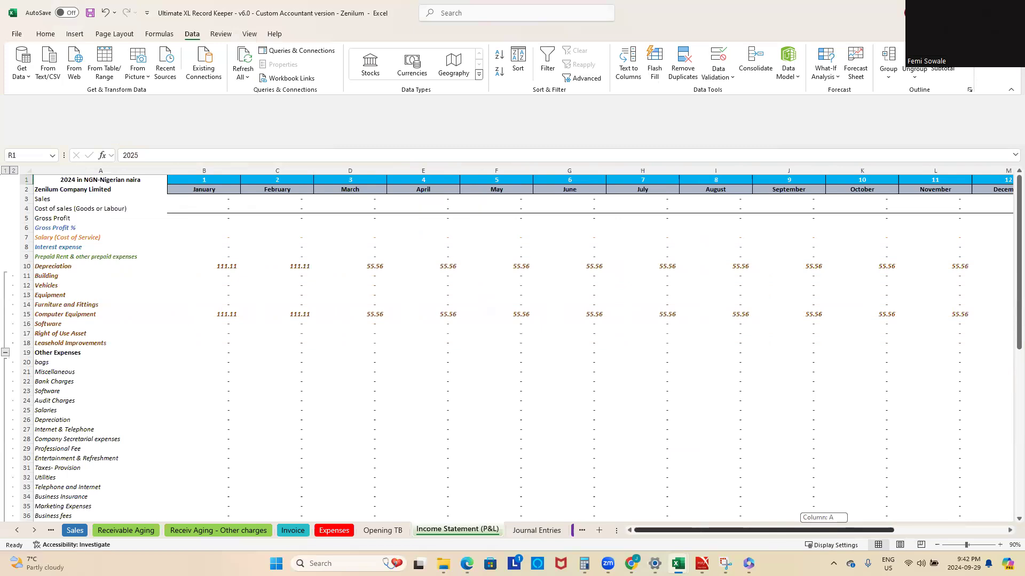
drag(752, 530, 729, 543)
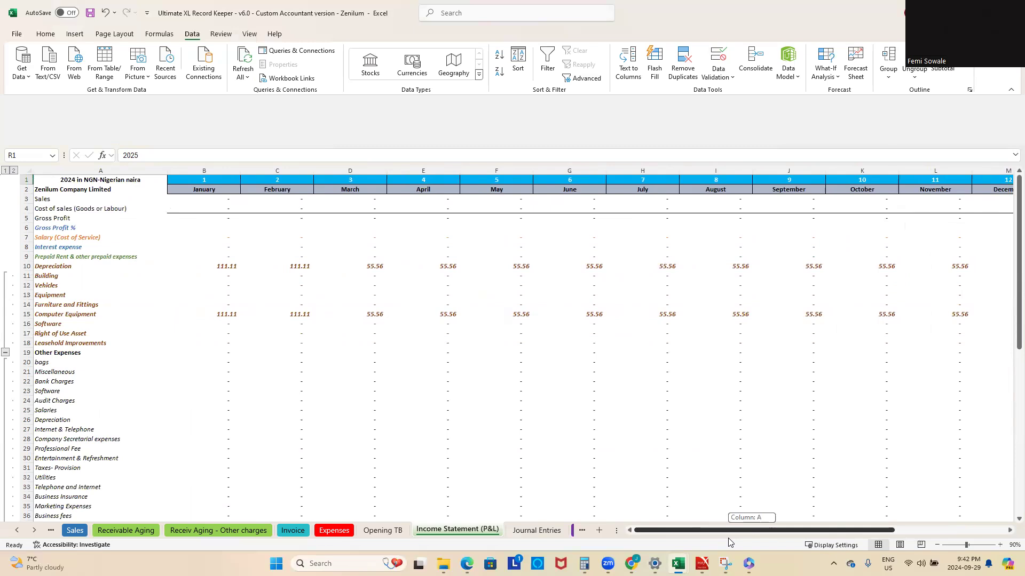
drag(729, 543, 729, 543)
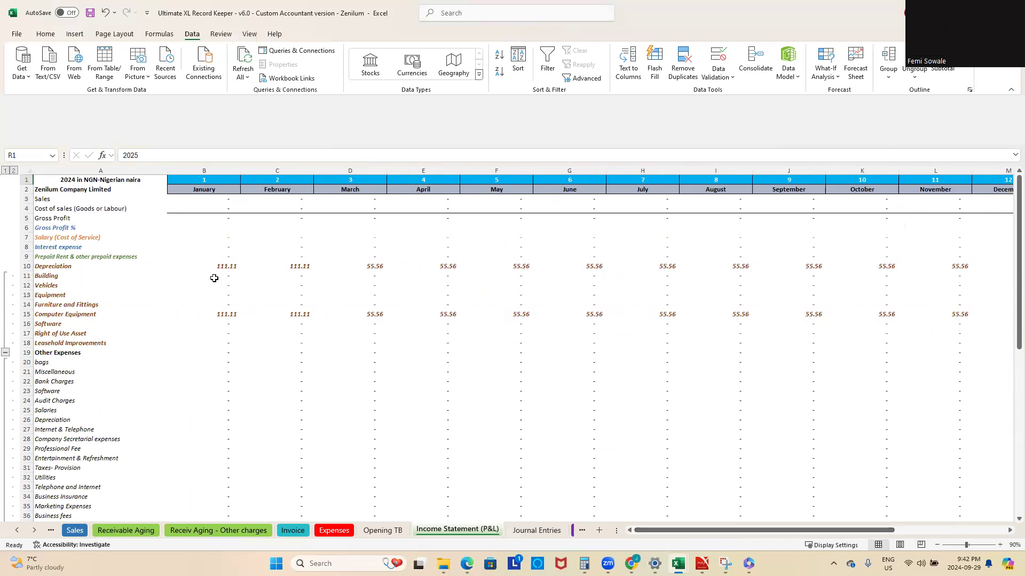
click(233, 269)
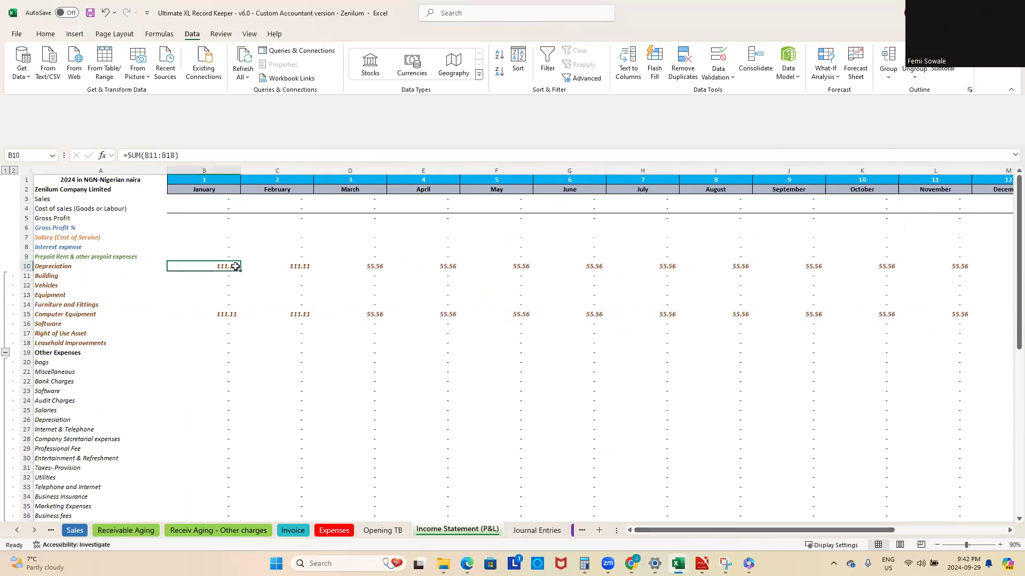
click(393, 391)
click(215, 316)
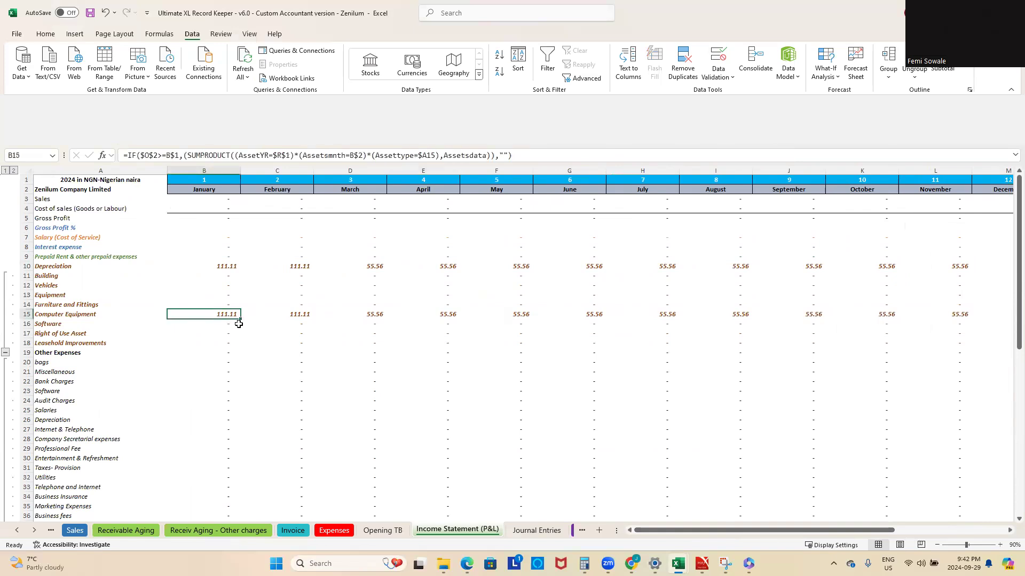
Step: Set the reporting year in cell R1 back to 2024
drag(802, 530, 958, 517)
click(836, 180)
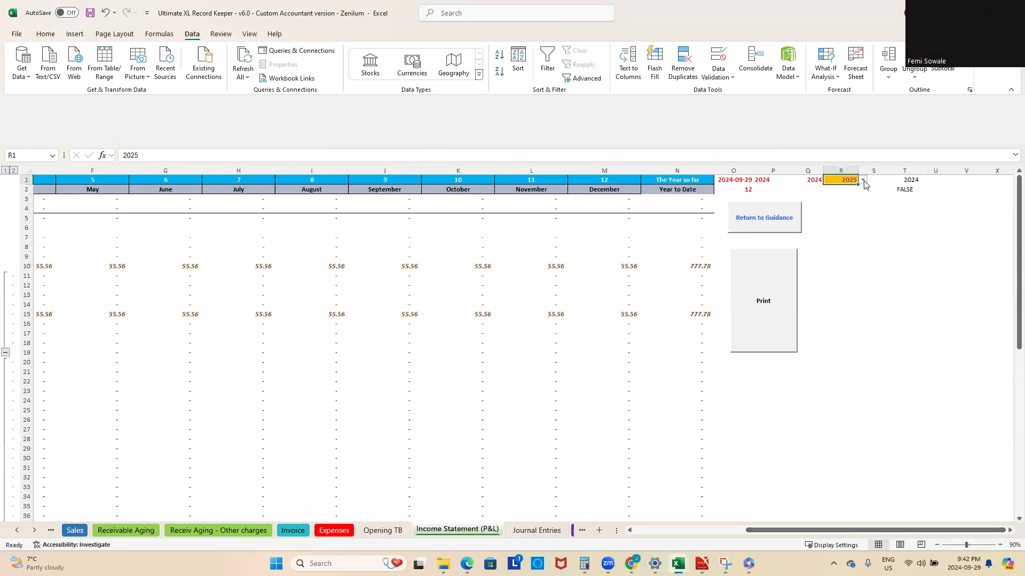
click(863, 181)
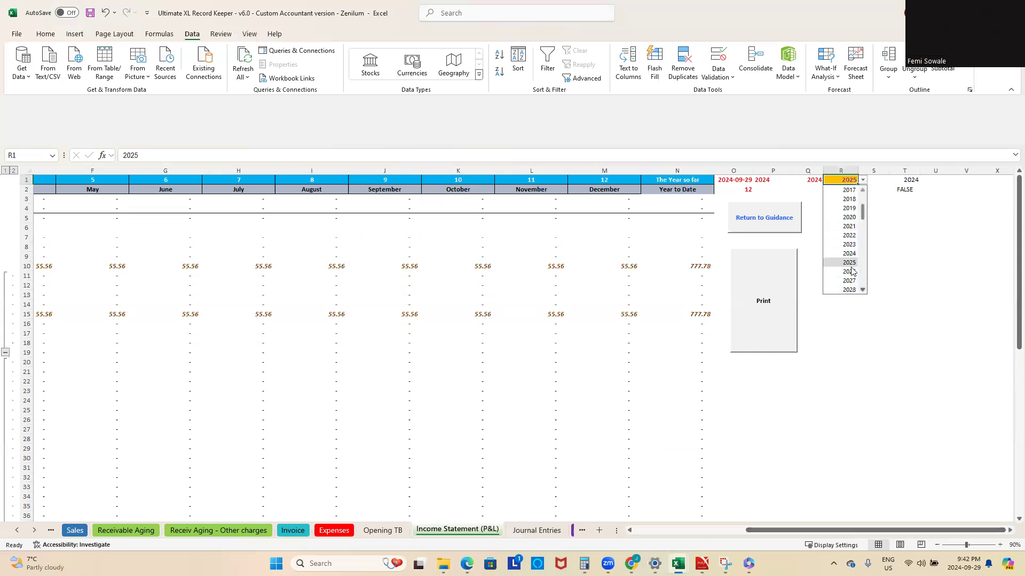
click(848, 253)
mouse_move(851, 534)
mouse_down()
mouse_move(662, 546)
mouse_move(859, 541)
mouse_up()
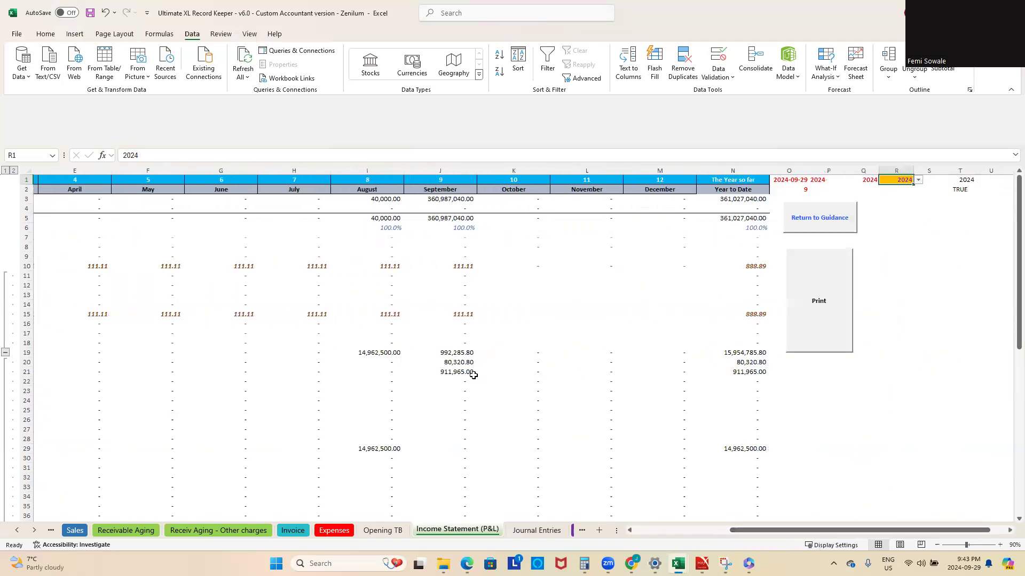
Step: Open the Salary - PAYE January sheet and check the Year choices for the first employee in cell A7
click(34, 530)
click(34, 530)
click(34, 530)
click(34, 530)
click(34, 530)
click(34, 531)
click(34, 531)
click(33, 530)
click(319, 530)
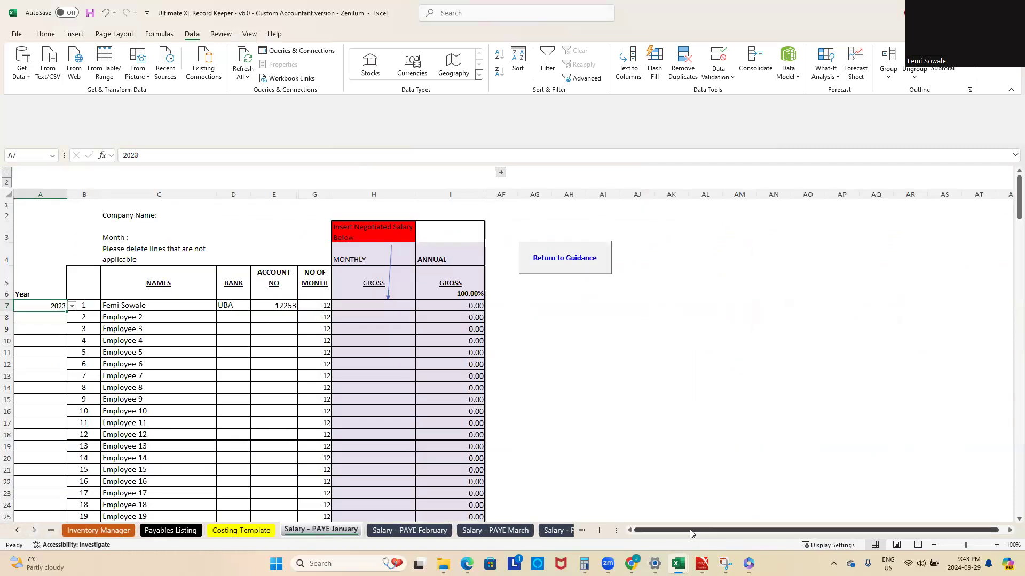
click(72, 307)
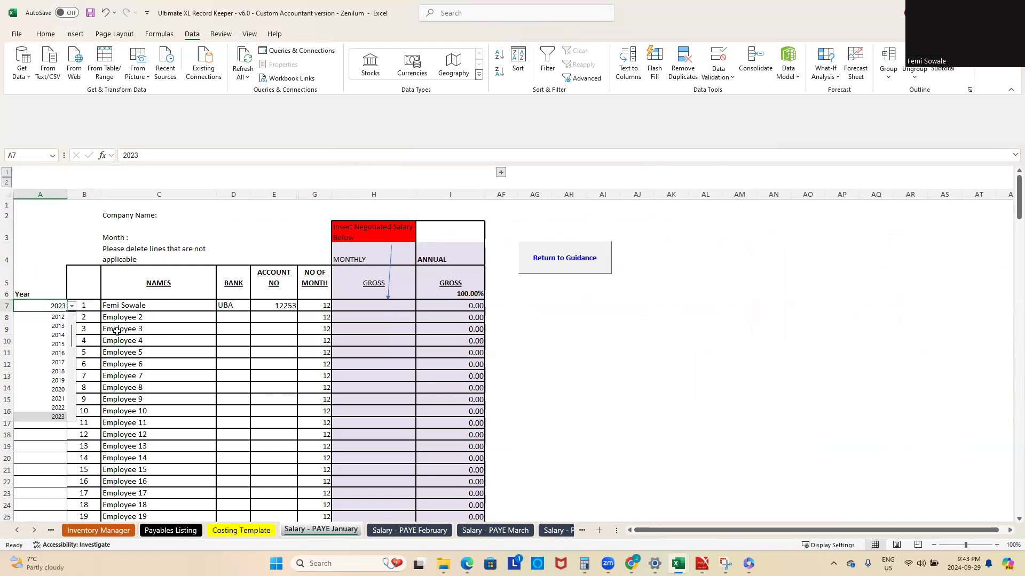
click(46, 276)
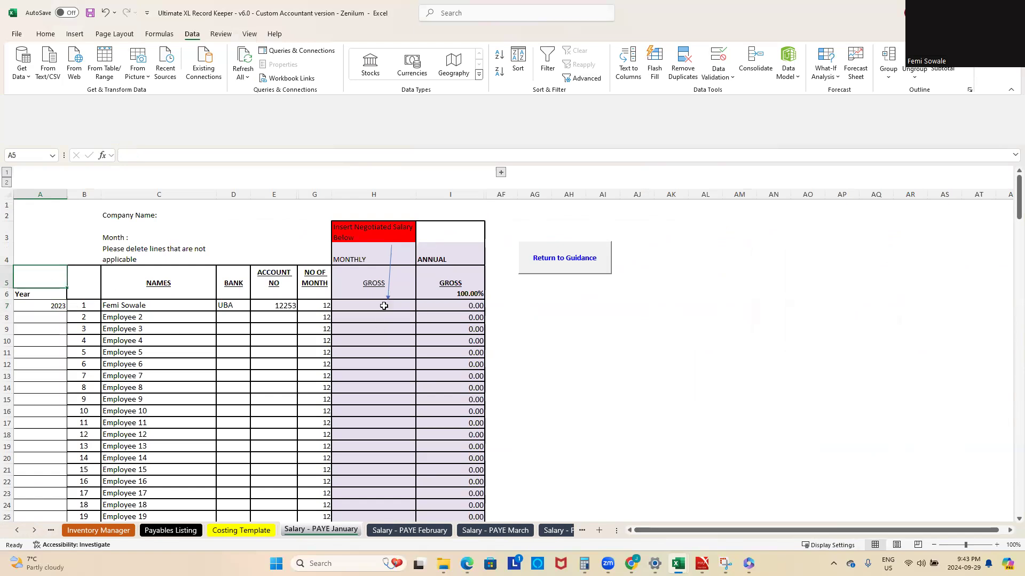
Step: Enter a monthly gross salary of 500000 for the first employee in cell H7
click(385, 307)
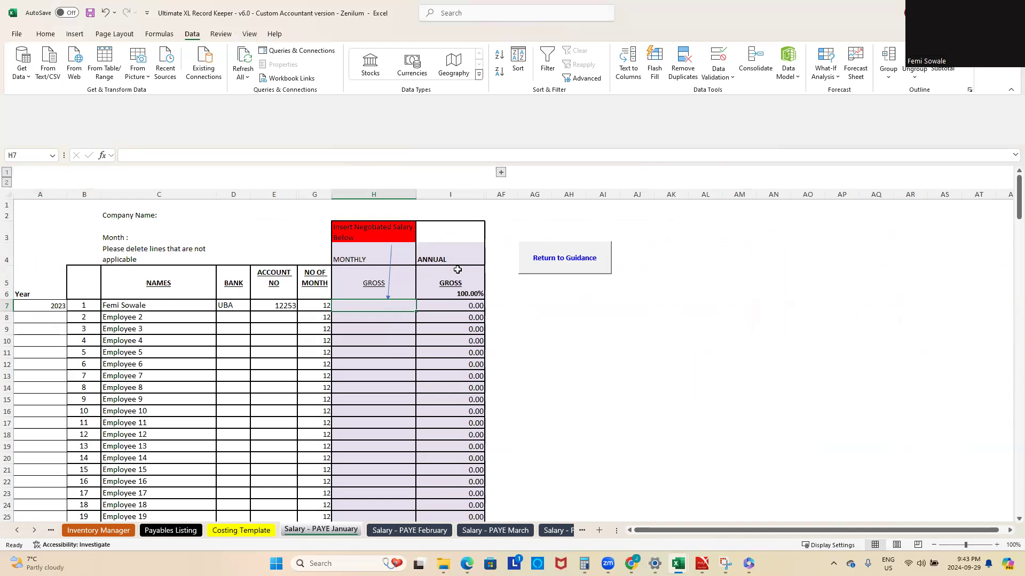
text(500000)
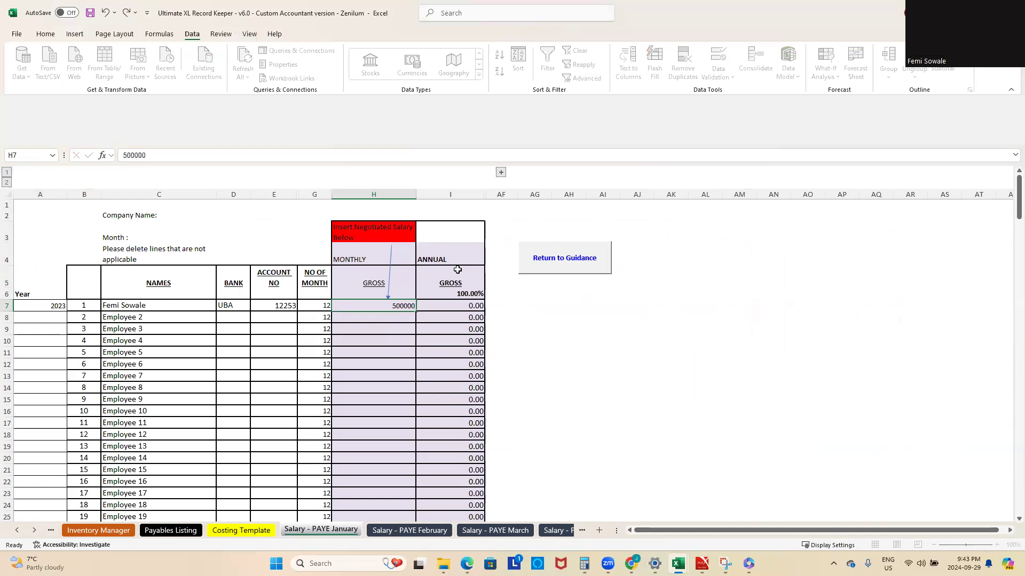
key(Return)
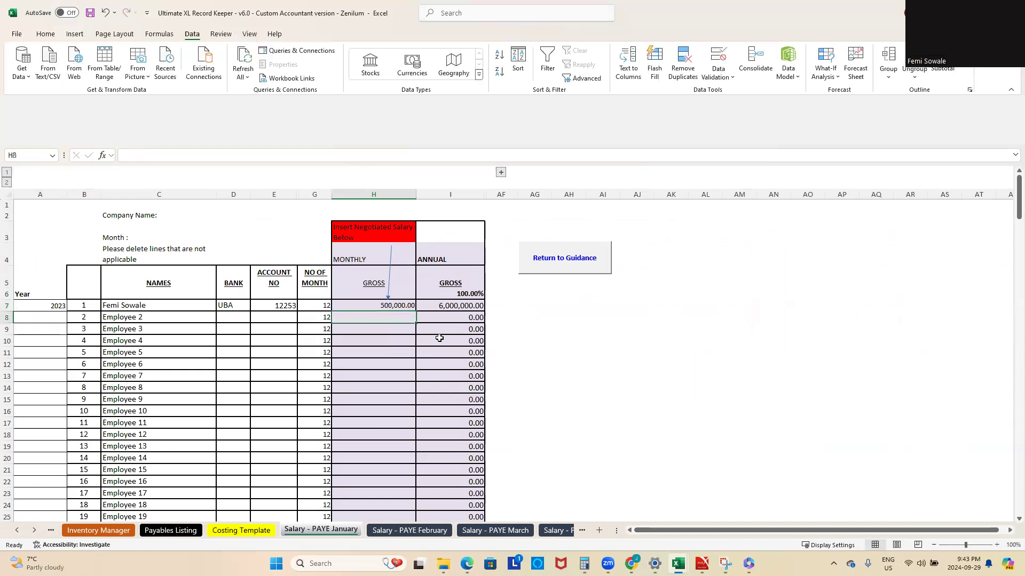
Step: Set the reporting year in cell R1 of the Income Statement (P&L) sheet to 2023 and check the January salary line
click(16, 531)
click(16, 532)
click(16, 531)
click(16, 532)
click(16, 531)
click(16, 532)
click(16, 531)
click(16, 531)
click(184, 531)
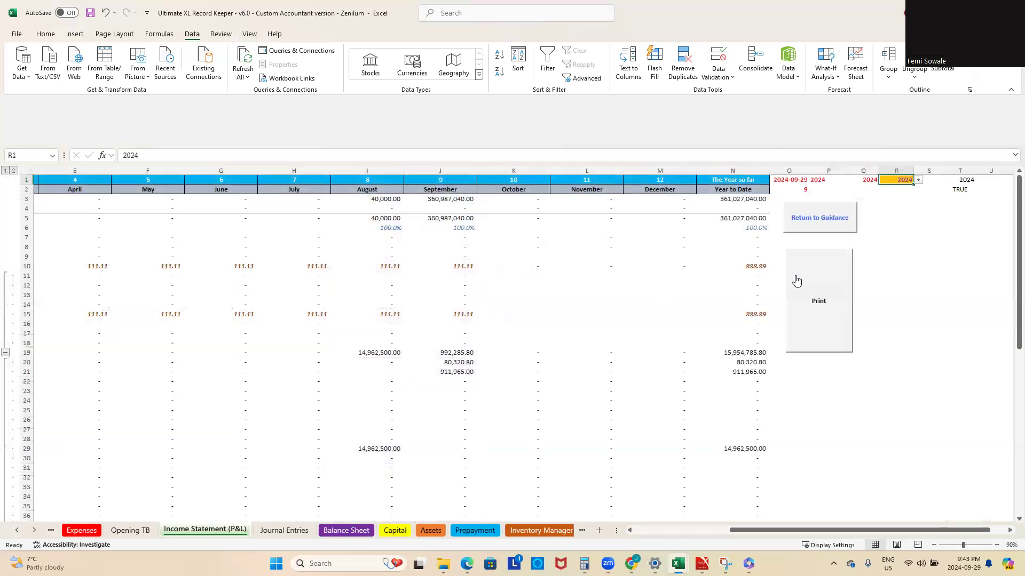
click(918, 181)
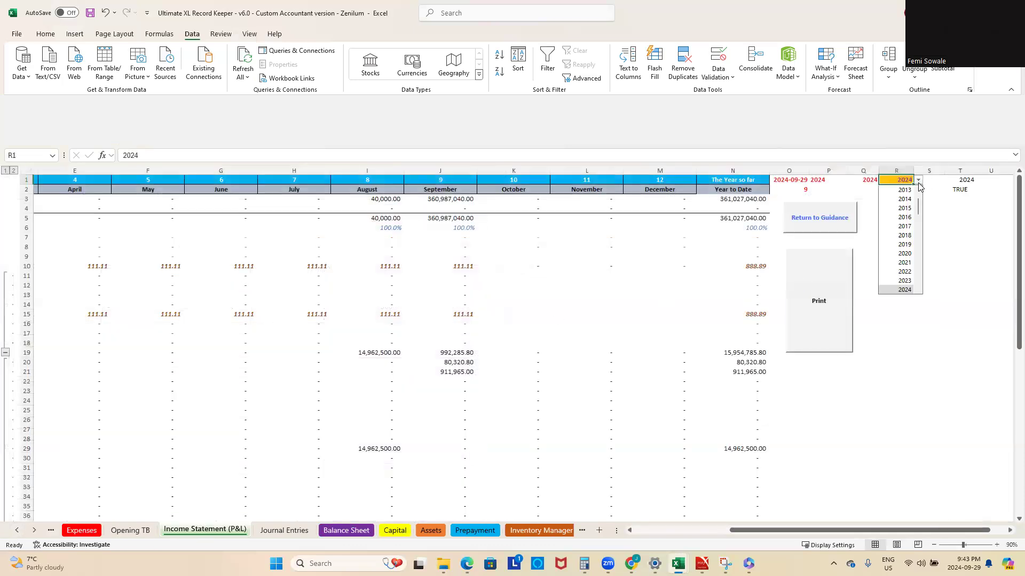
click(904, 280)
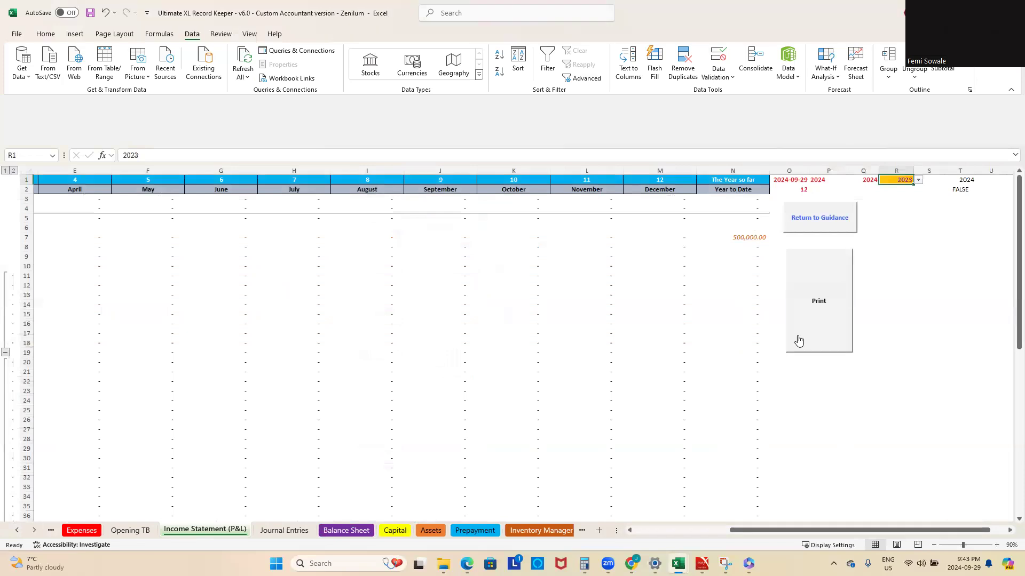
drag(774, 531, 660, 550)
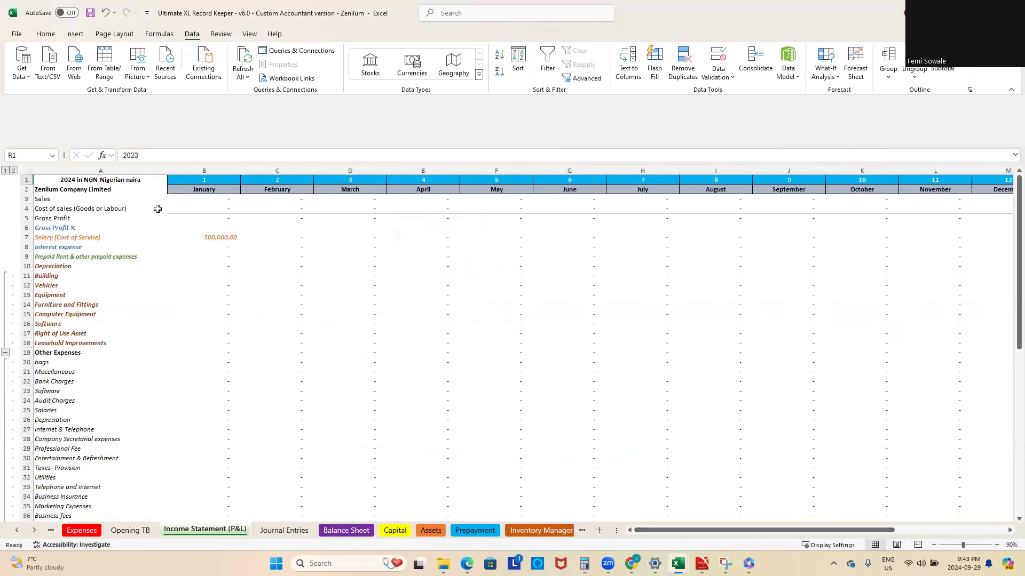
drag(774, 530, 887, 531)
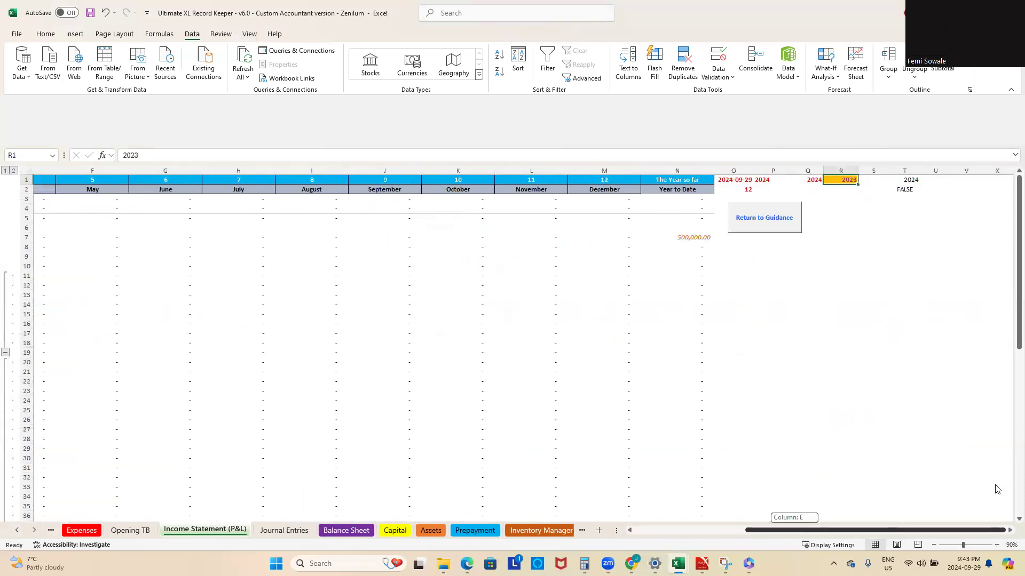
Step: Set the income statement's reporting year back to 2024 and review its monthly income and expense lines
click(862, 181)
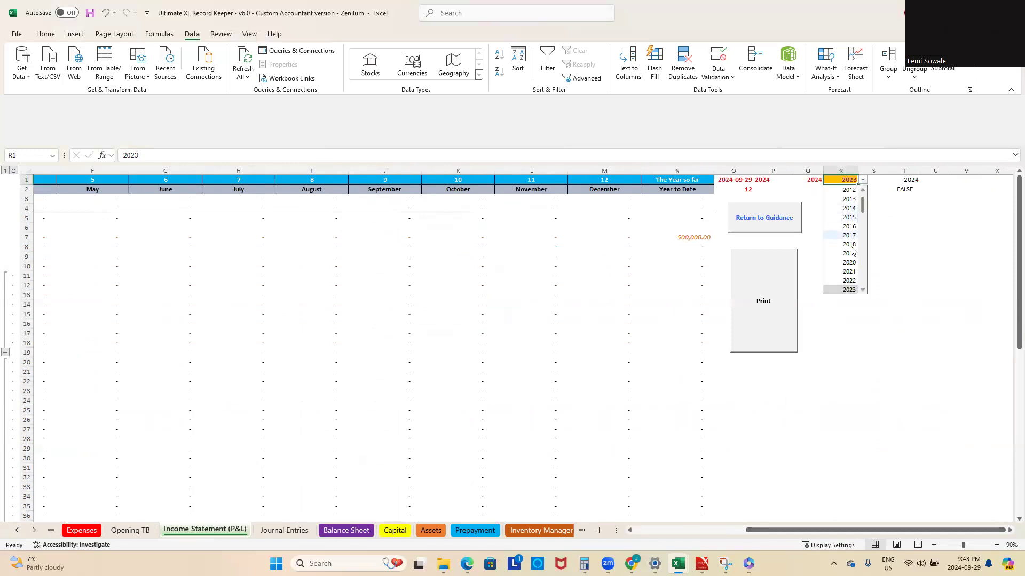
click(849, 272)
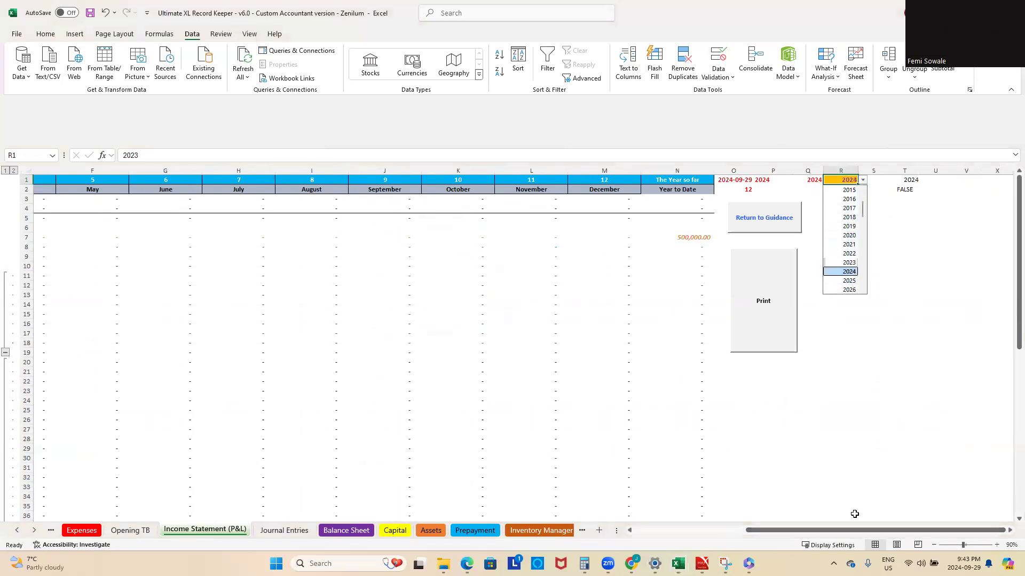
drag(807, 530, 695, 530)
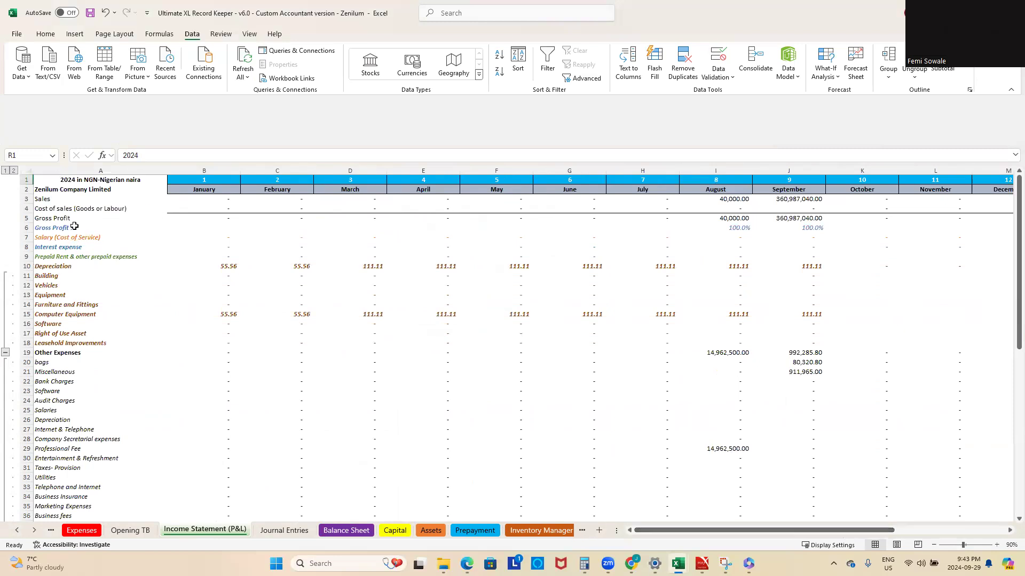
scroll(75, 228, down, 2)
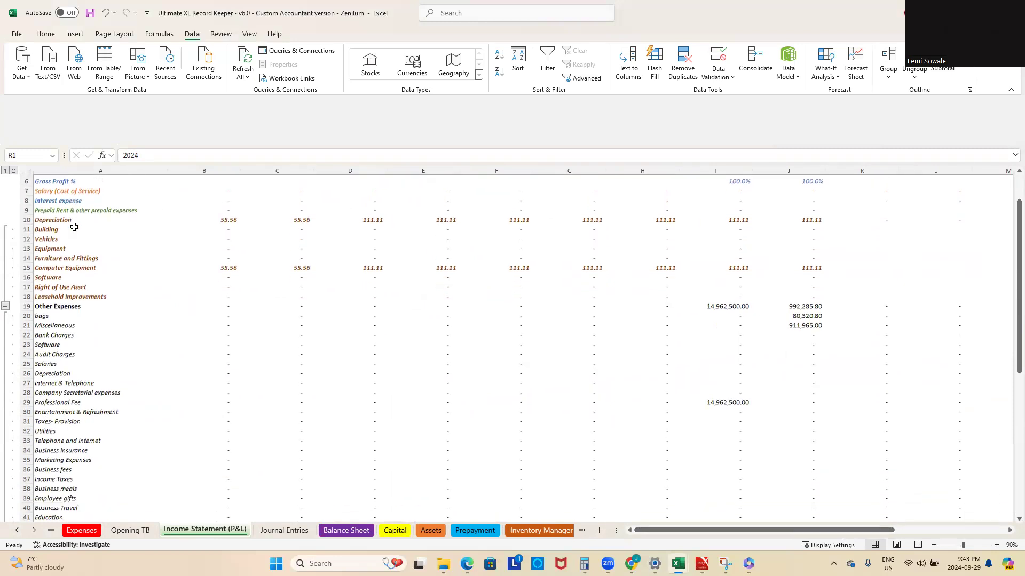
scroll(73, 224, up, 2)
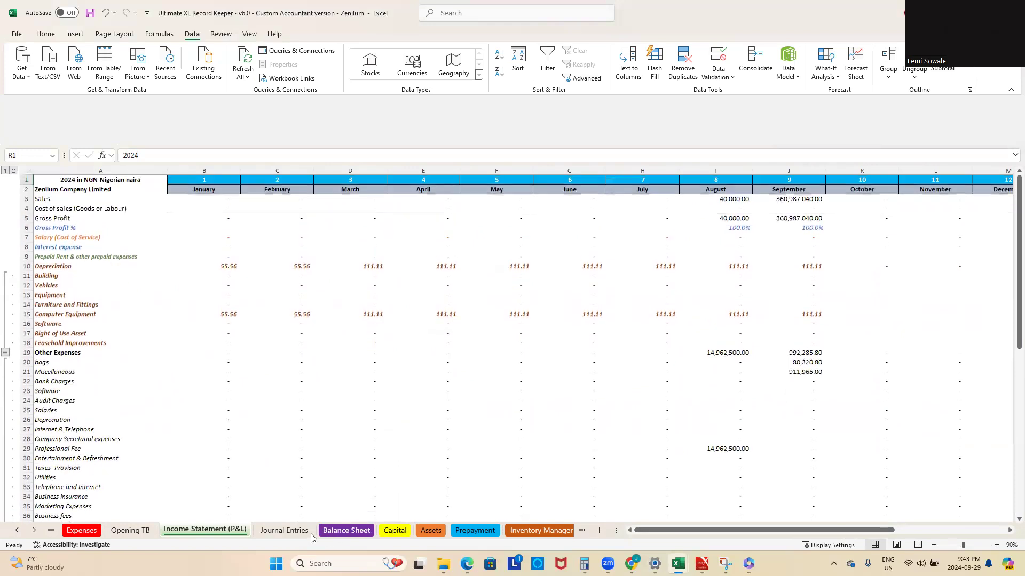
scroll(248, 437, down, 1)
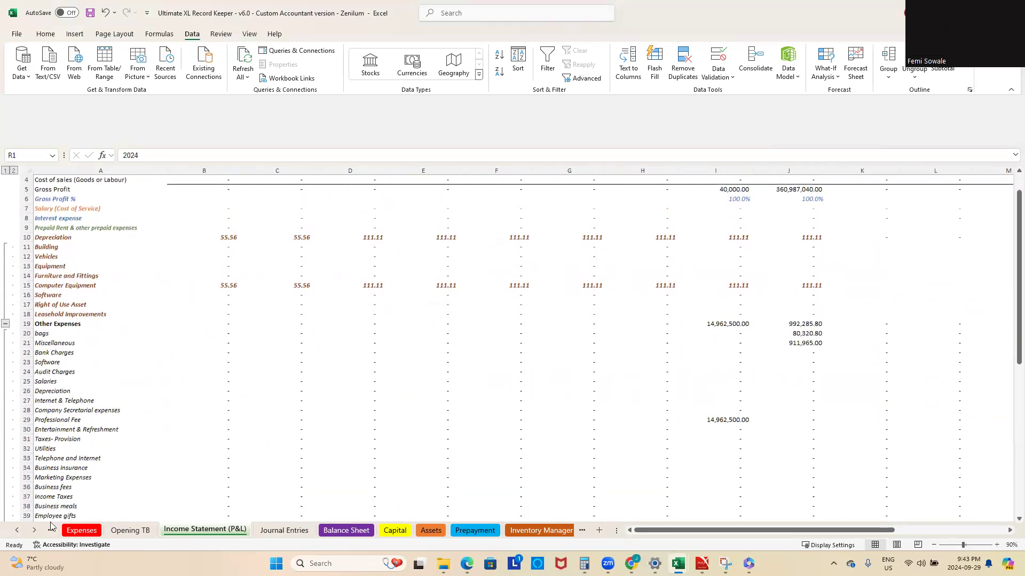
Step: Review the workbook's opening sheets: Guidance, Start, List of products or services, Daily FX Rates and Sales
click(24, 529)
click(24, 528)
click(24, 529)
click(24, 529)
click(25, 528)
click(25, 529)
click(24, 529)
click(145, 531)
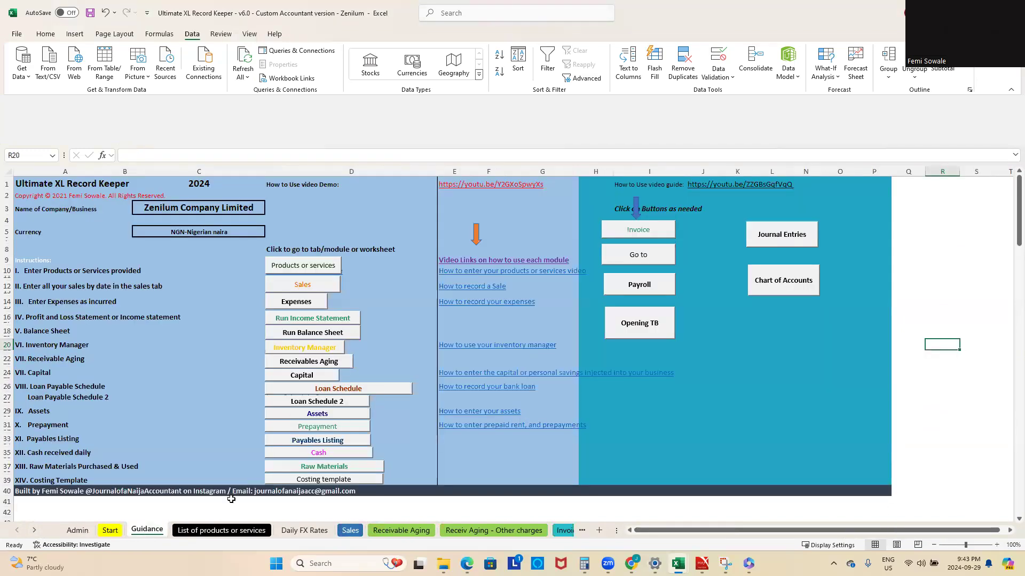
click(115, 533)
click(156, 531)
click(236, 535)
click(304, 531)
click(350, 530)
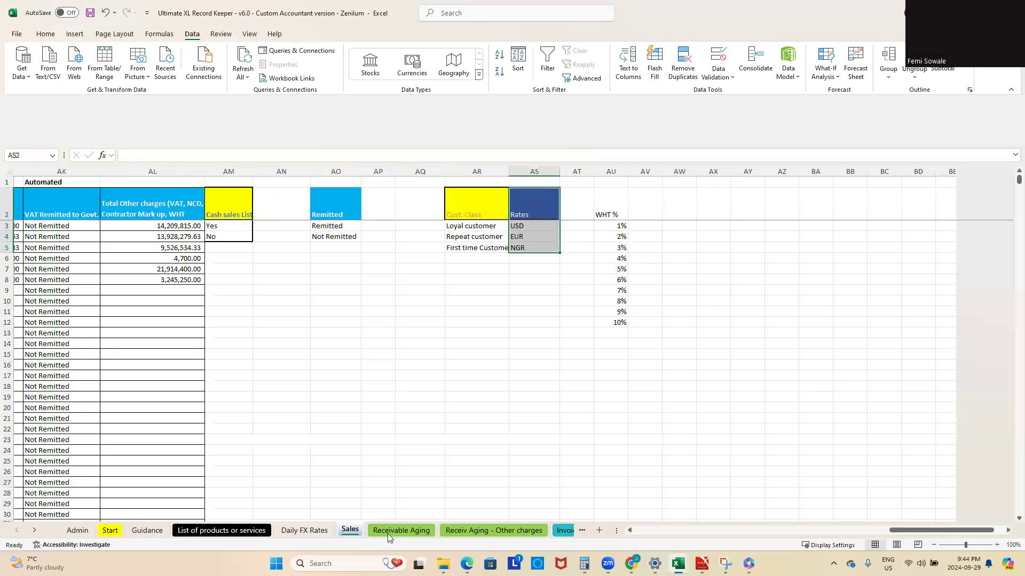
Step: View the Receivable Aging, Receiv Aging - Other charges and Invoice sheets
click(391, 537)
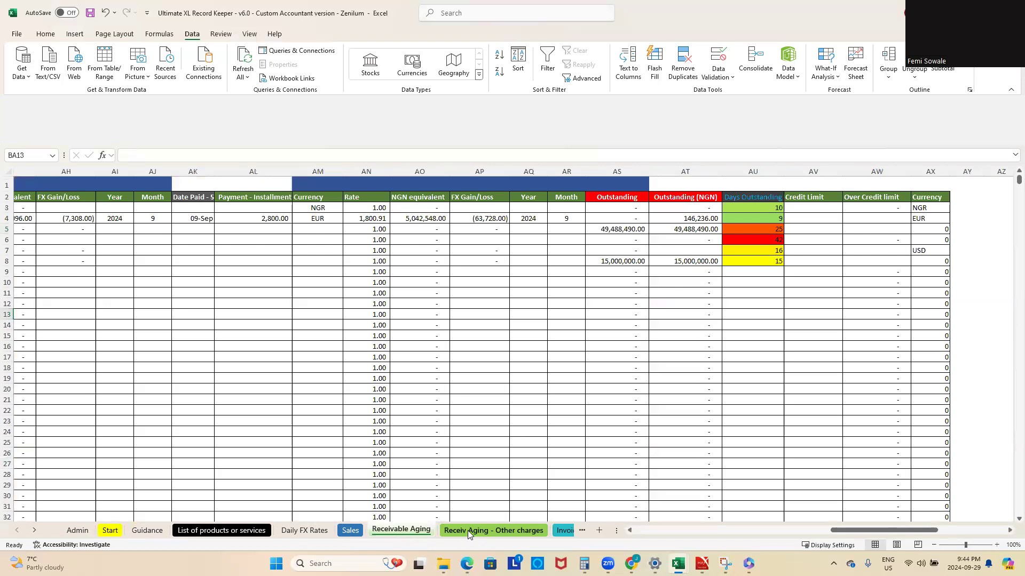
click(467, 531)
click(565, 531)
click(559, 535)
Step: View the Opening TB, Income Statement (P&L) and Journal Entries sheets
click(36, 532)
click(37, 532)
click(37, 532)
click(385, 534)
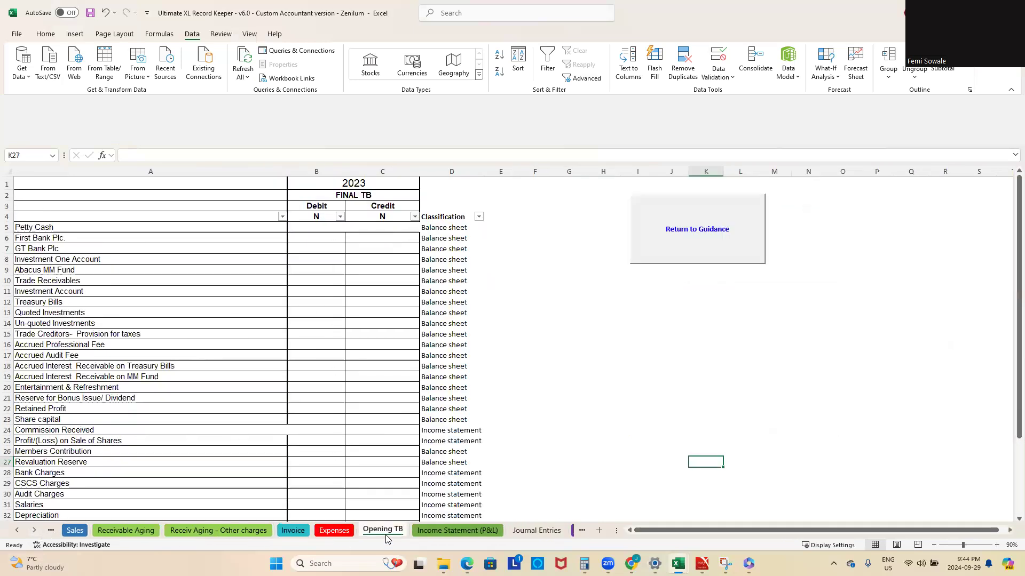
click(440, 533)
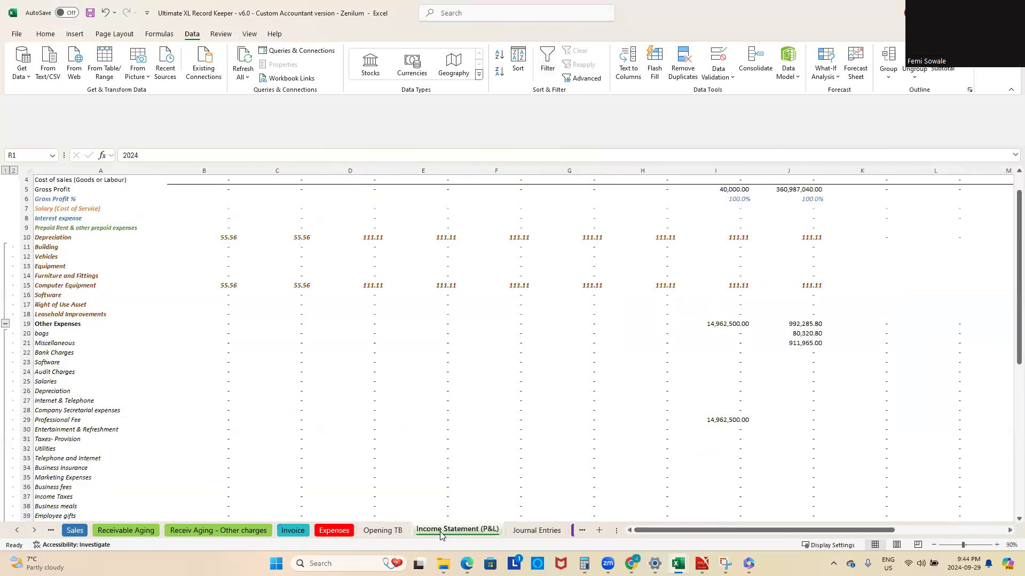
scroll(507, 472, up, 1)
click(536, 530)
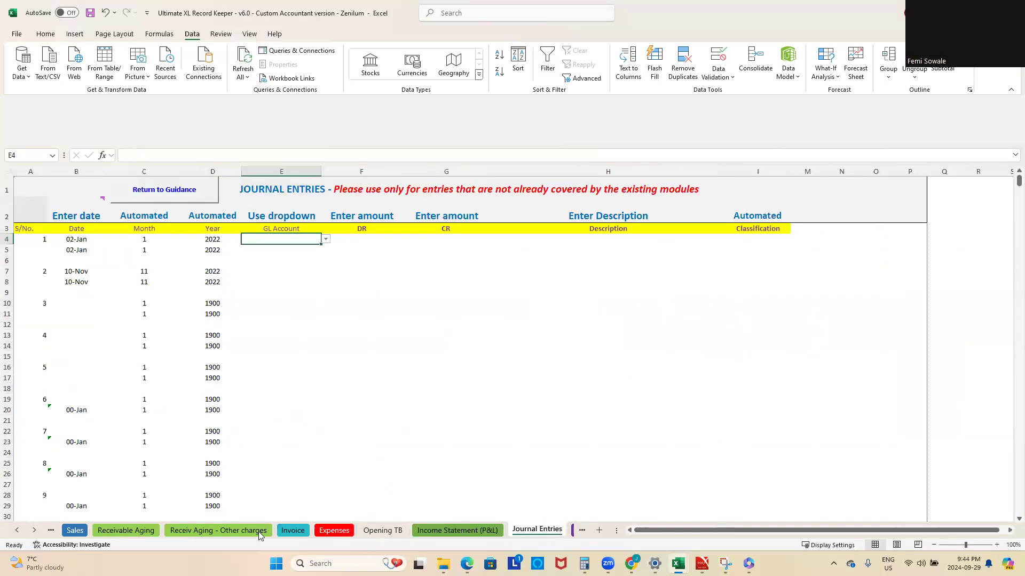
Step: Return to the Receiv Aging - Other charges sheet to view its aging receivables report
click(231, 530)
click(17, 530)
click(18, 531)
click(18, 530)
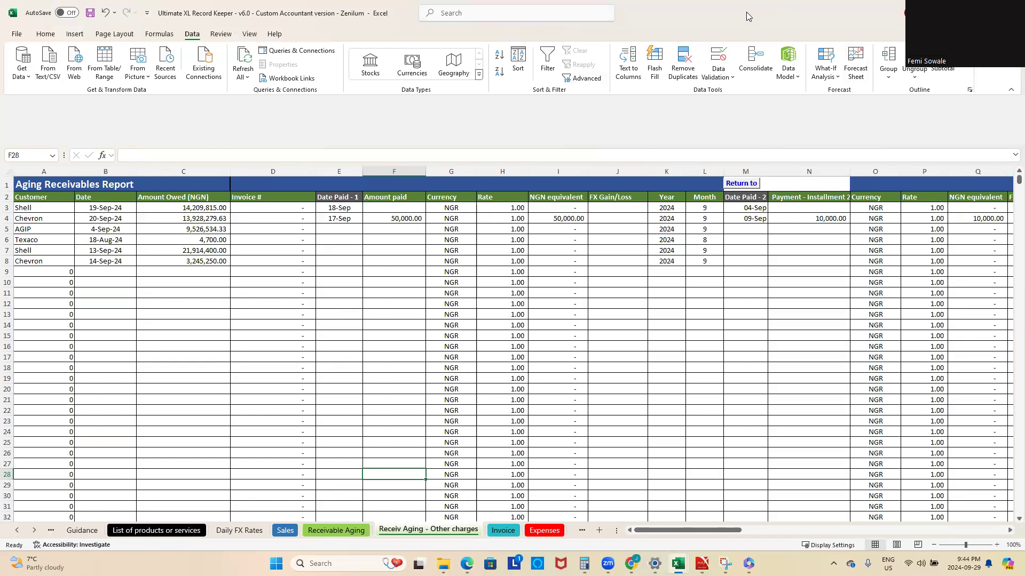
click(780, 47)
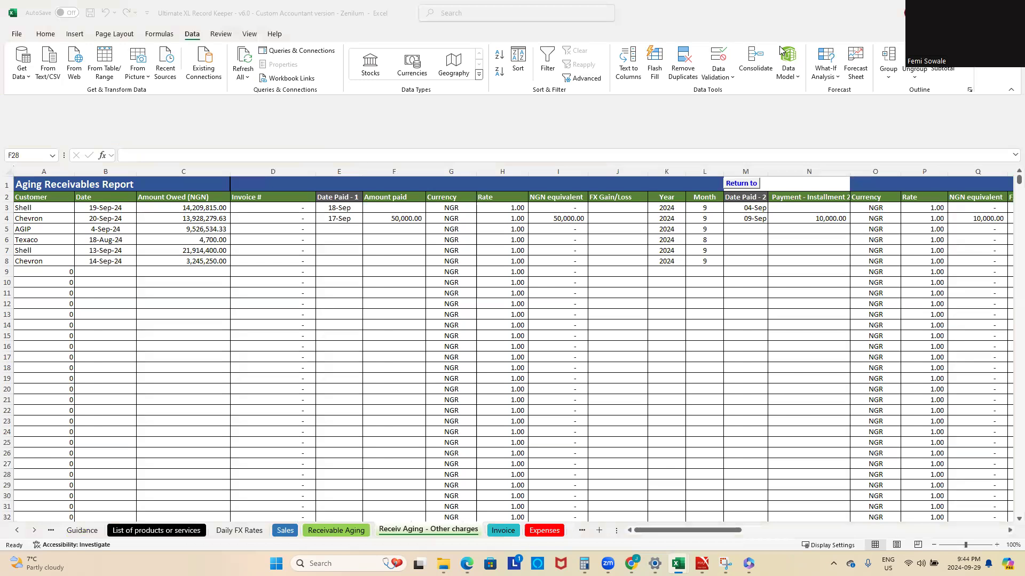